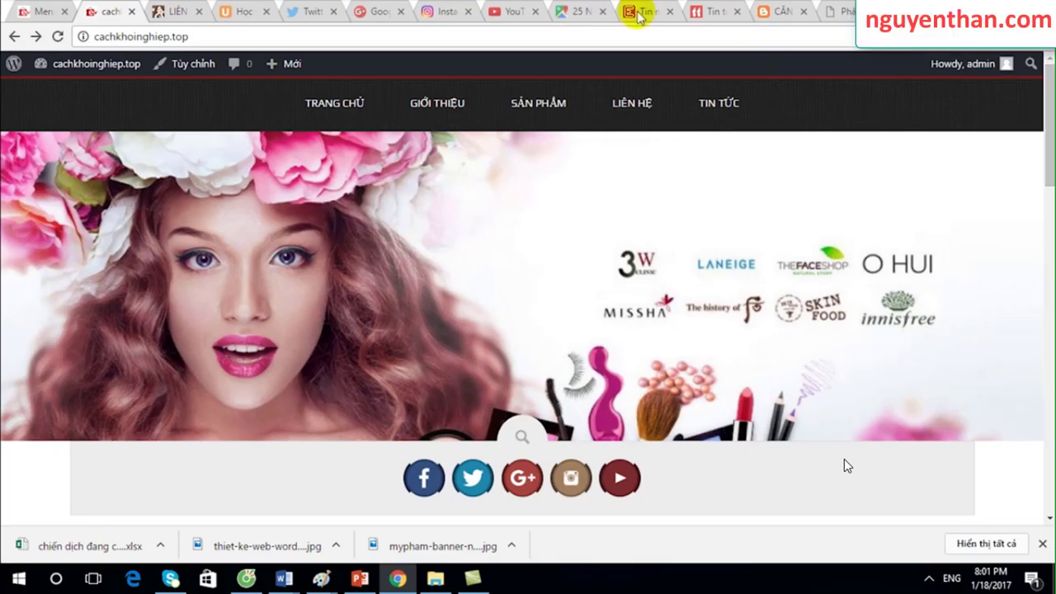
# Open WordPress's Add New theme page and scroll through the featured themes
pyautogui.click(41, 11)
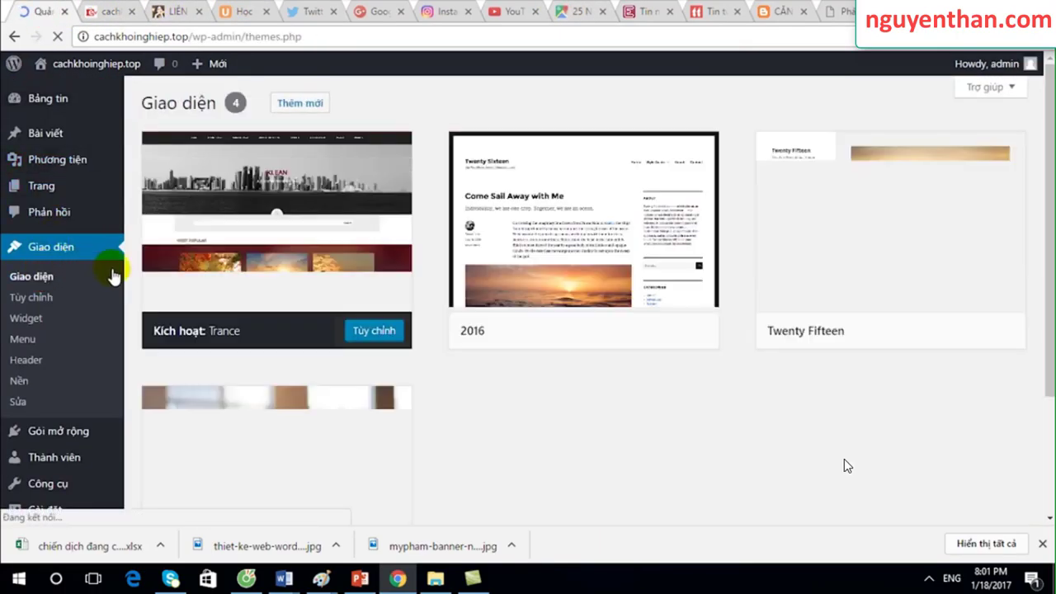
pyautogui.click(308, 104)
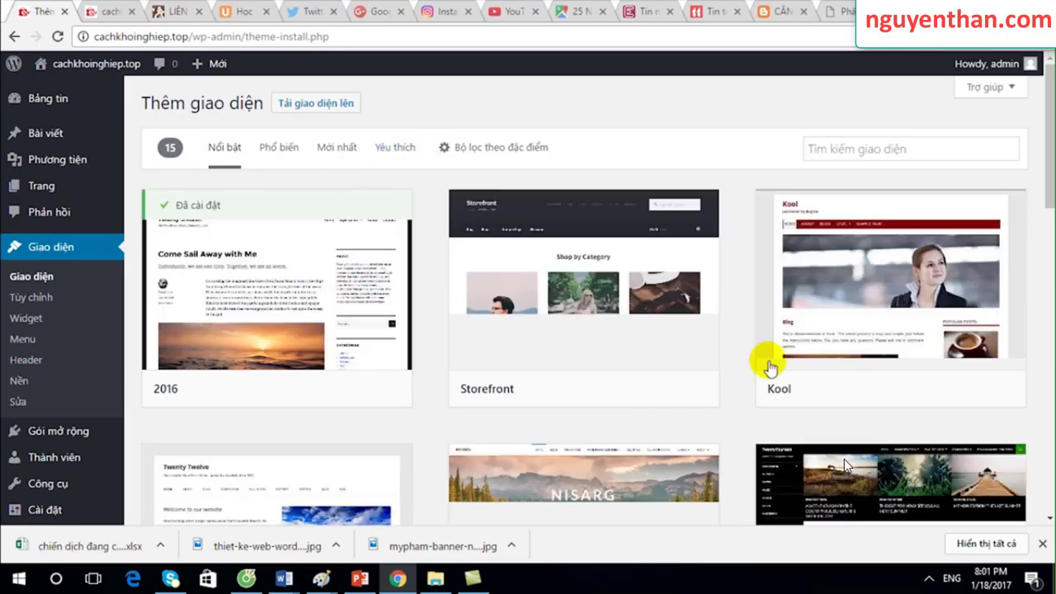
pyautogui.scroll(-1, 1046, 313)
pyautogui.scroll(-1, 1031, 314)
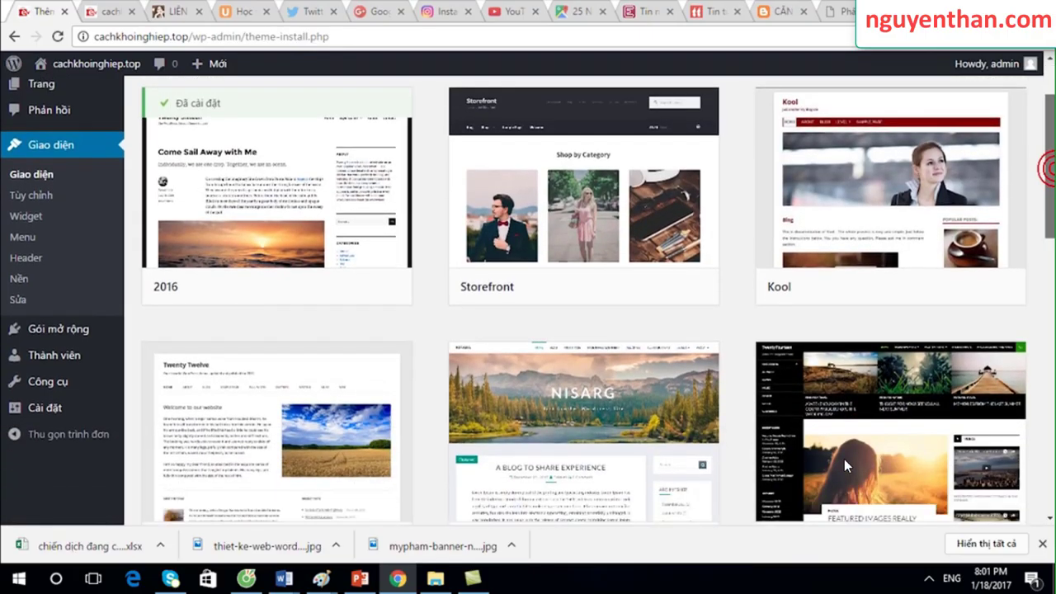
pyautogui.scroll(-3, 1031, 314)
pyautogui.scroll(-2, 1031, 330)
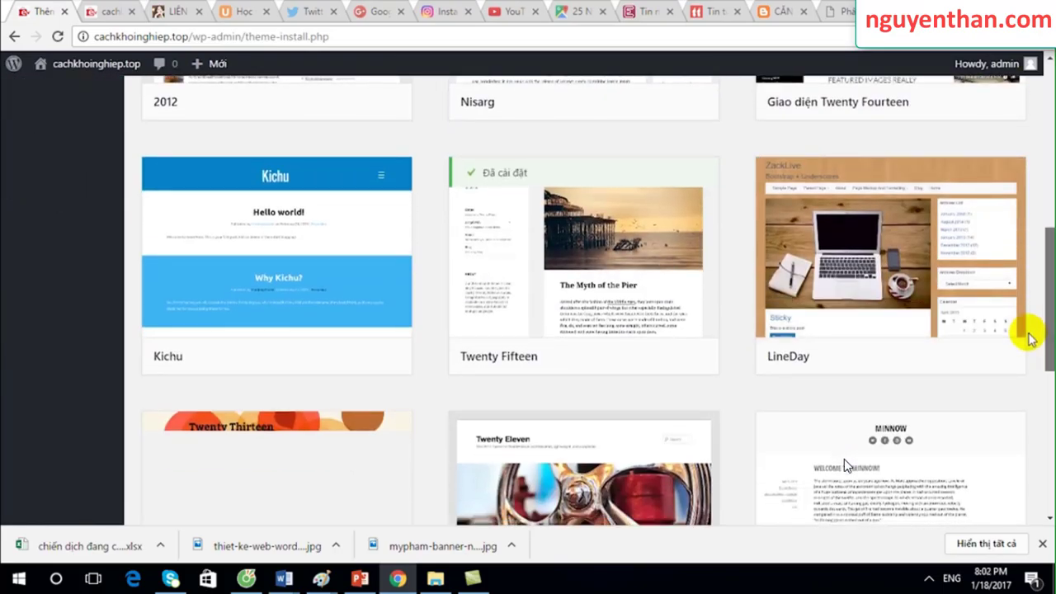
pyautogui.scroll(2, 845, 467)
pyautogui.scroll(5, 846, 464)
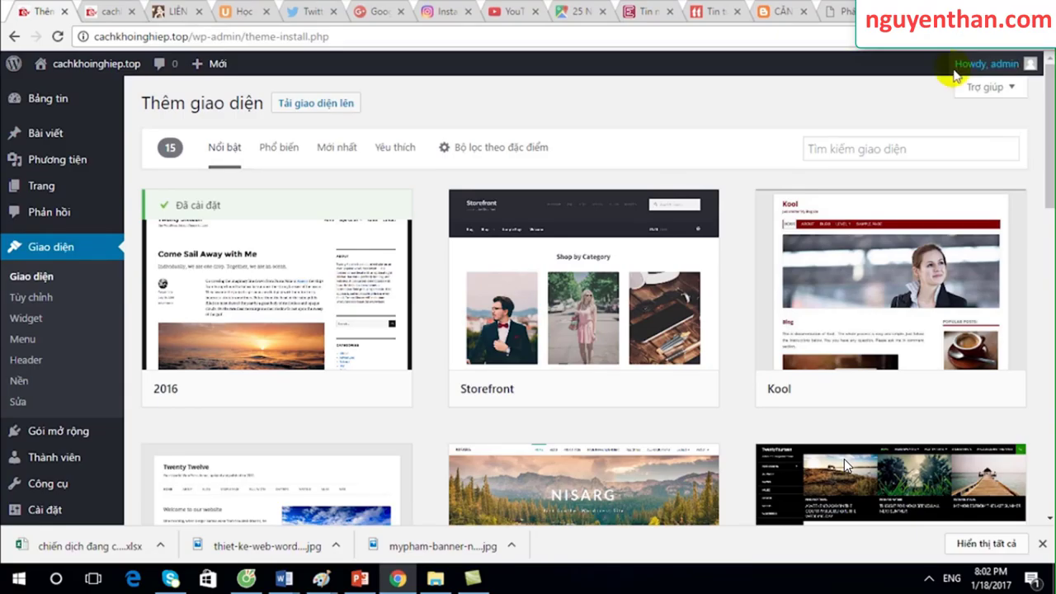
pyautogui.hotkey('ctrl', 't')
# Search Google for 'deluxe templates' in the new tab
pyautogui.click(719, 38)
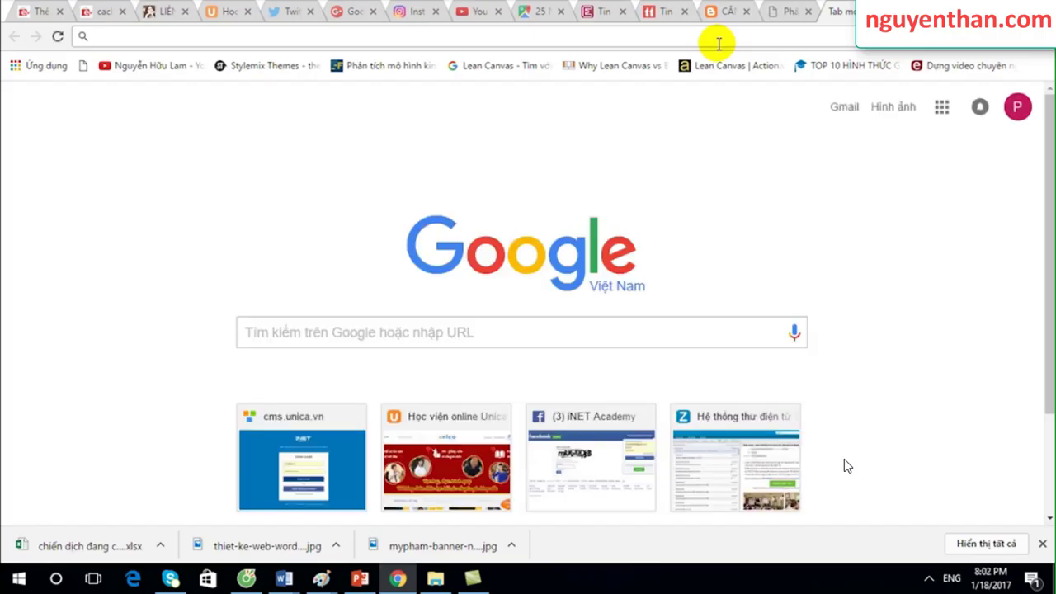
pyautogui.write('D')
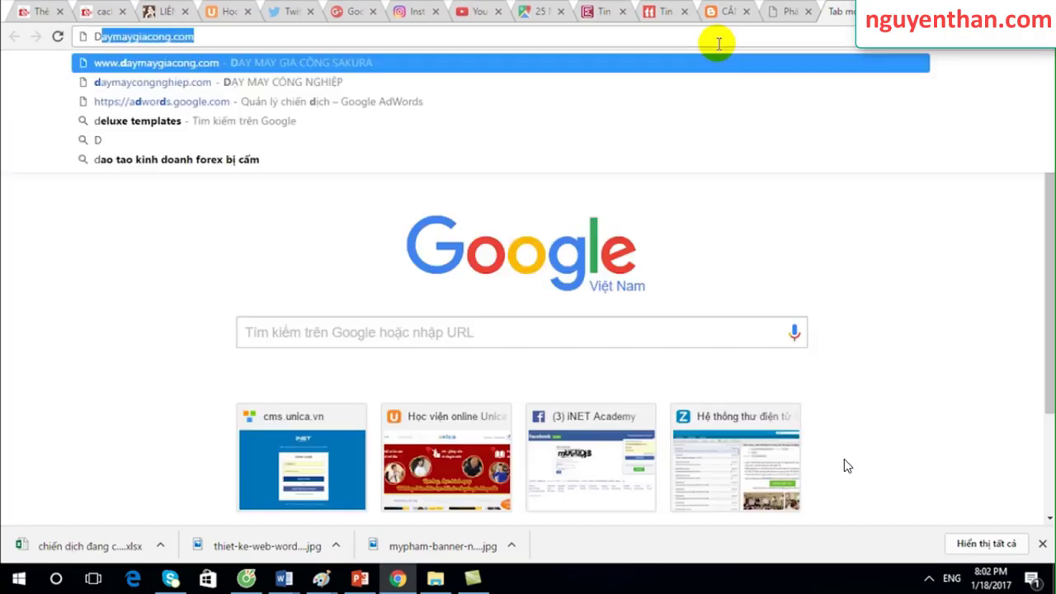
pyautogui.write('Eluxe templates')
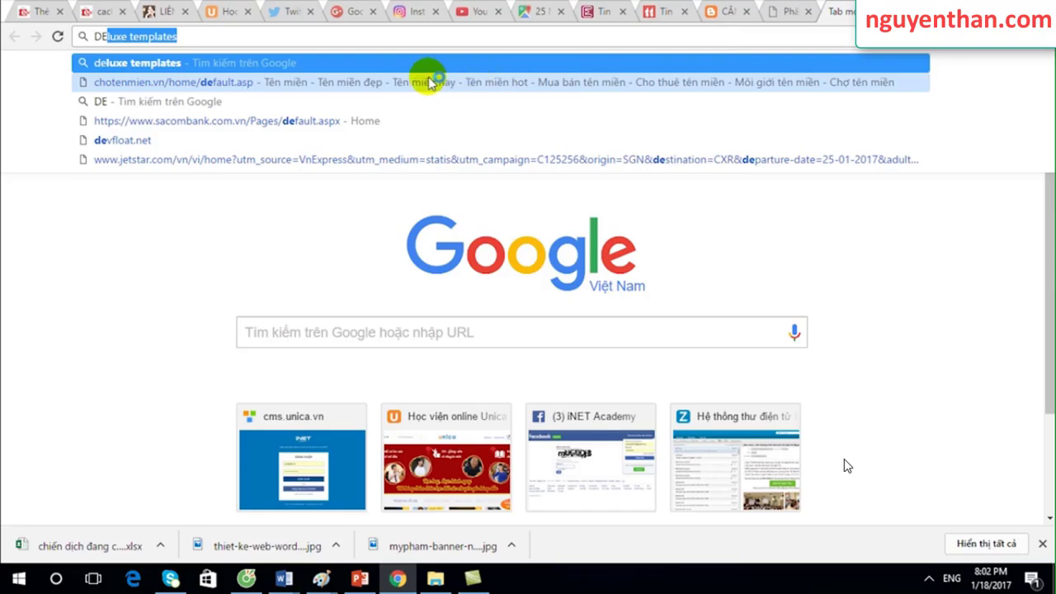
pyautogui.click(368, 71)
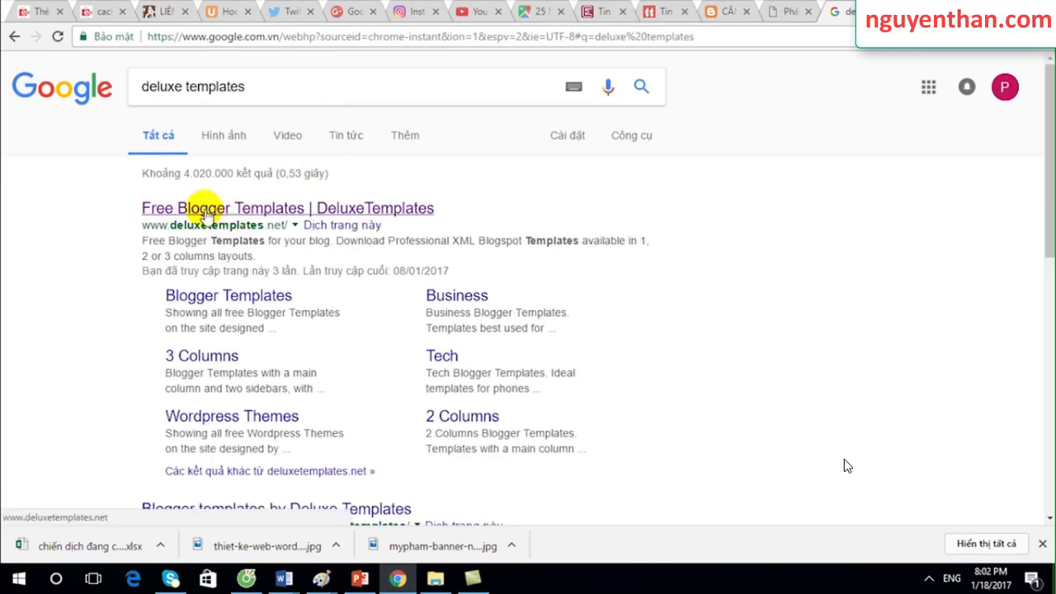
# Open the DeluxeTemplates site from the results, scroll its homepage, and focus its search box
pyautogui.click(208, 209)
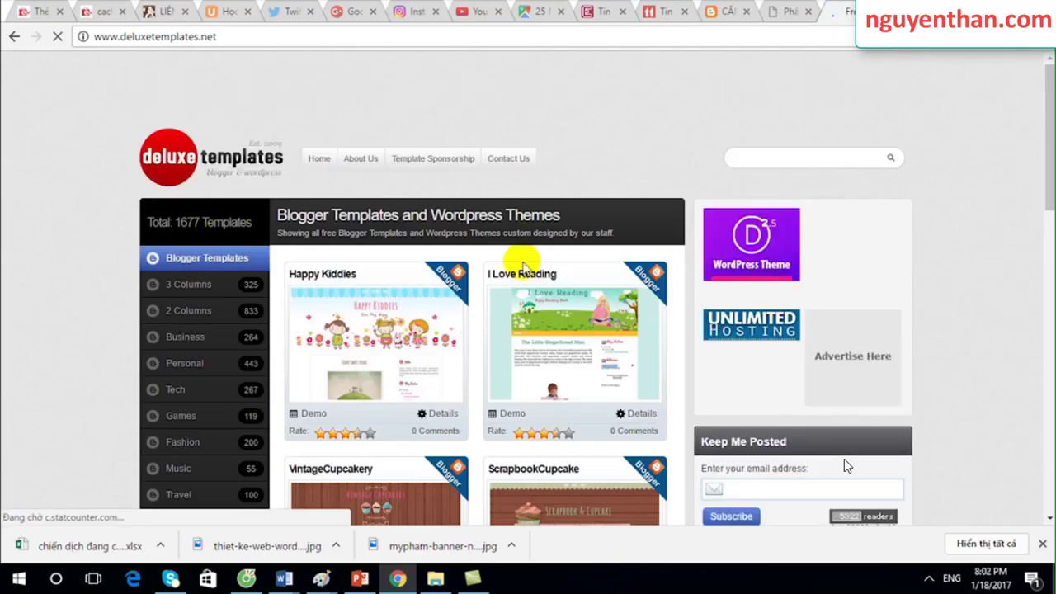
pyautogui.scroll(-2, 845, 466)
pyautogui.scroll(-3, 844, 465)
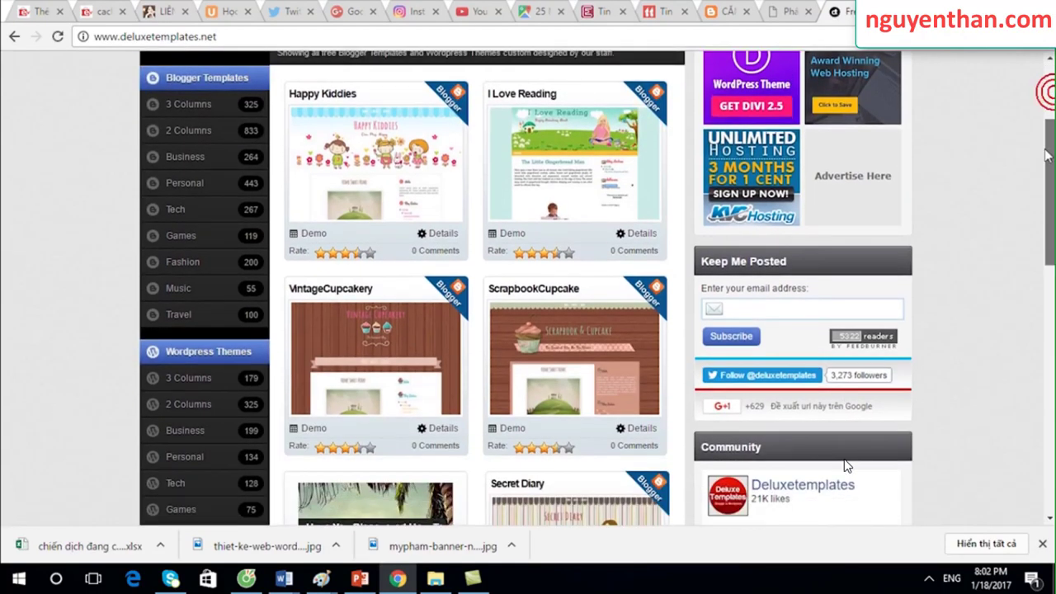
pyautogui.moveTo(1030, 201)
pyautogui.mouseDown()
pyautogui.moveTo(1038, 95)
pyautogui.moveTo(978, 282)
pyautogui.moveTo(1021, 66)
pyautogui.moveTo(1031, 88)
pyautogui.mouseUp()
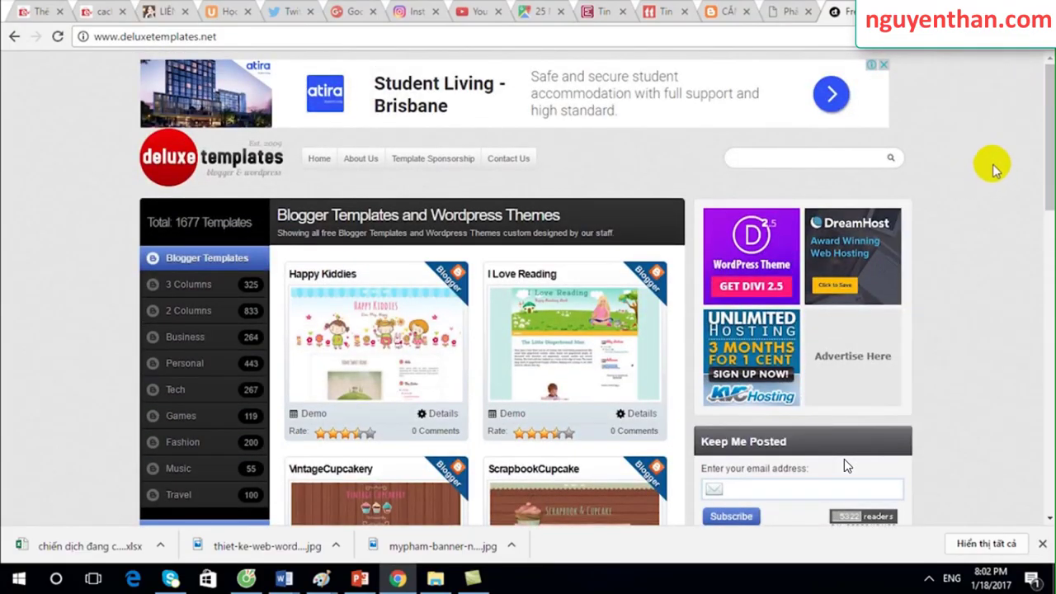
pyautogui.click(797, 160)
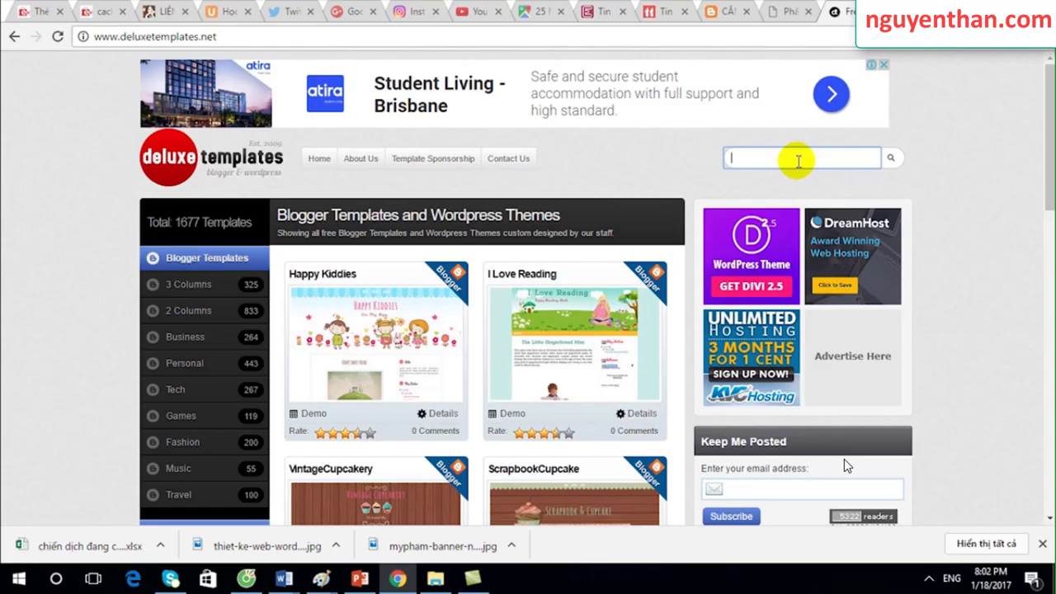
# Search DeluxeTemplates for REALESTATE and scroll to the RealEstateWorld results
pyautogui.write('REALESTATE')
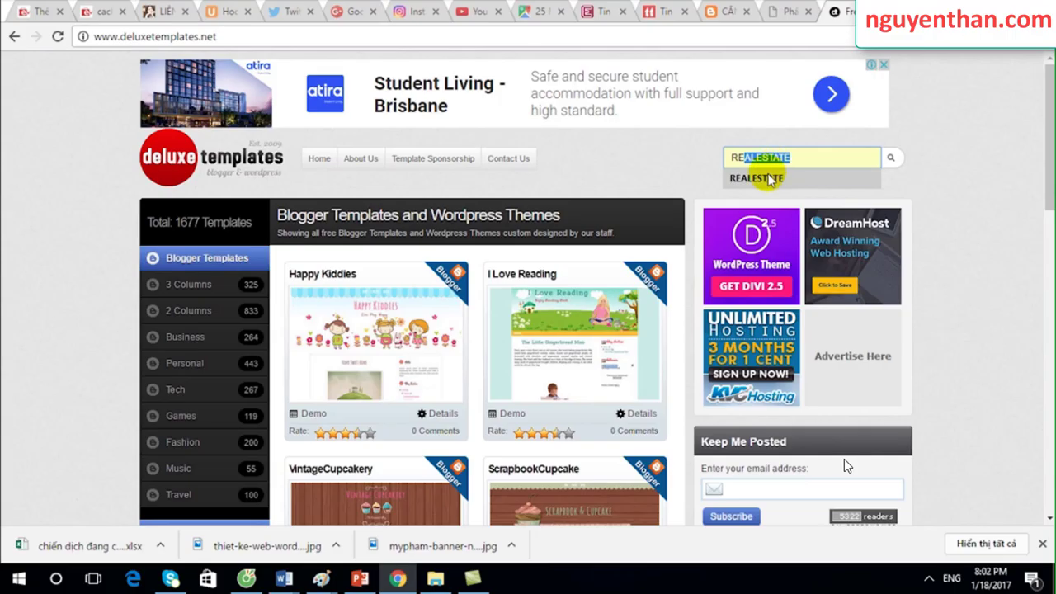
pyautogui.click(765, 176)
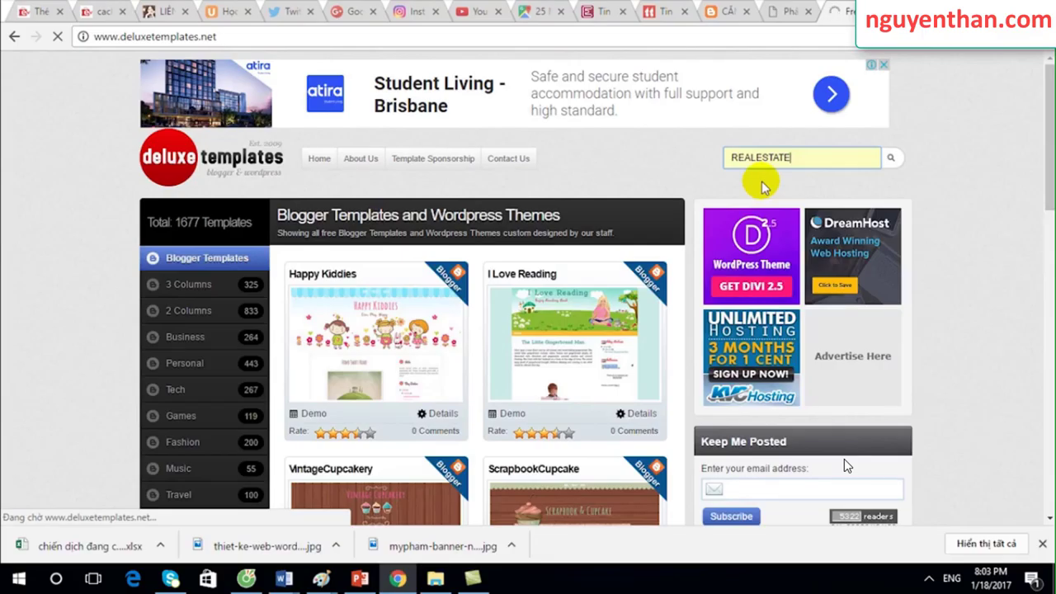
pyautogui.moveTo(1041, 165)
pyautogui.mouseDown()
pyautogui.moveTo(1046, 198)
pyautogui.moveTo(1045, 132)
pyautogui.moveTo(1034, 195)
pyautogui.mouseUp()
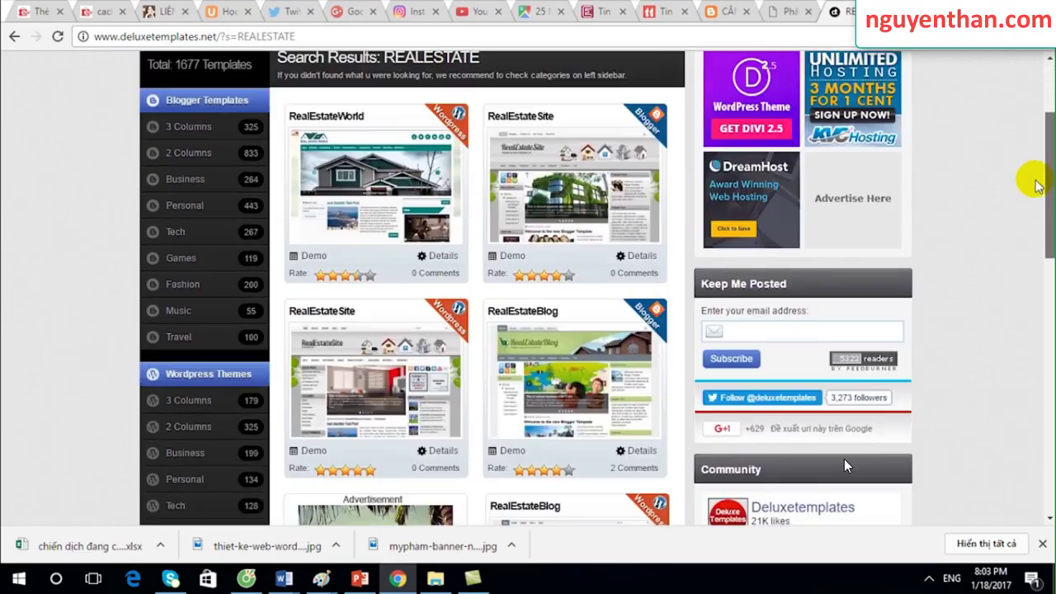
pyautogui.scroll(1, 1029, 193)
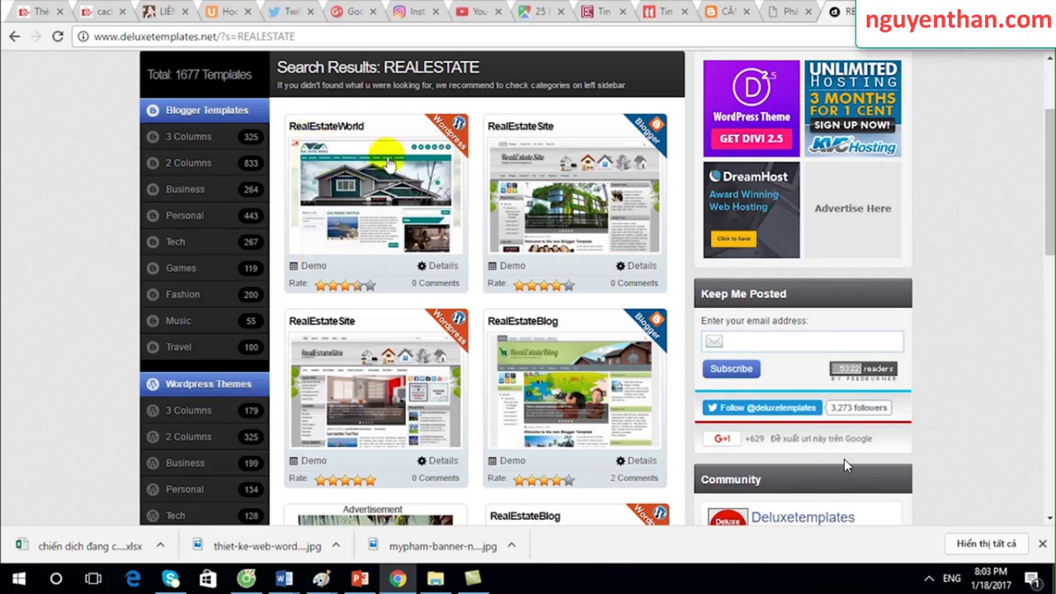
# Open the RealEstateWorld live demo and advance its slider to the third house
pyautogui.click(315, 268)
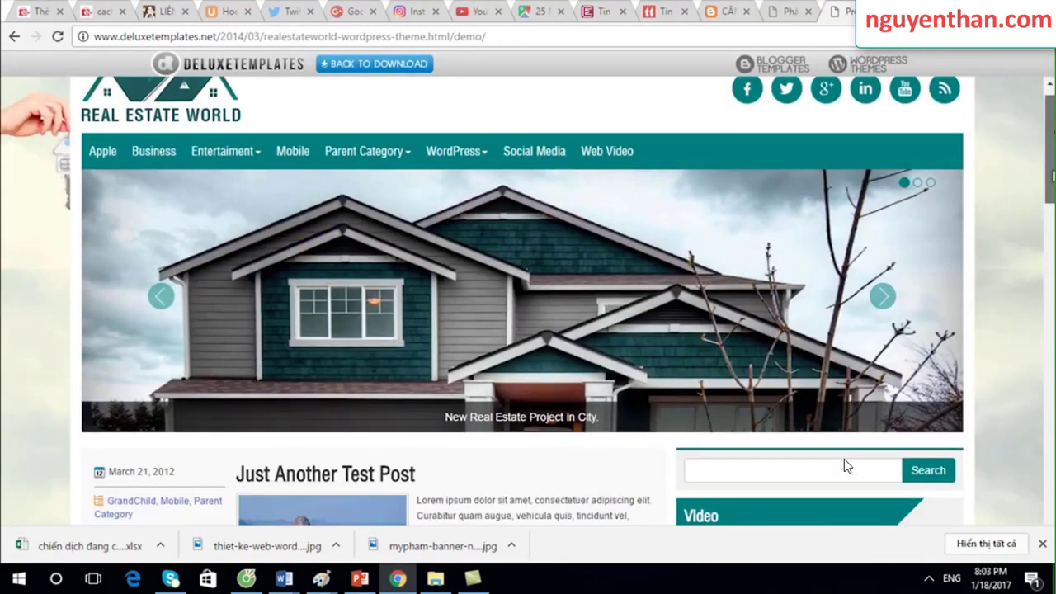
pyautogui.moveTo(1044, 161)
pyautogui.mouseDown()
pyautogui.moveTo(1042, 243)
pyautogui.moveTo(1041, 146)
pyautogui.mouseUp()
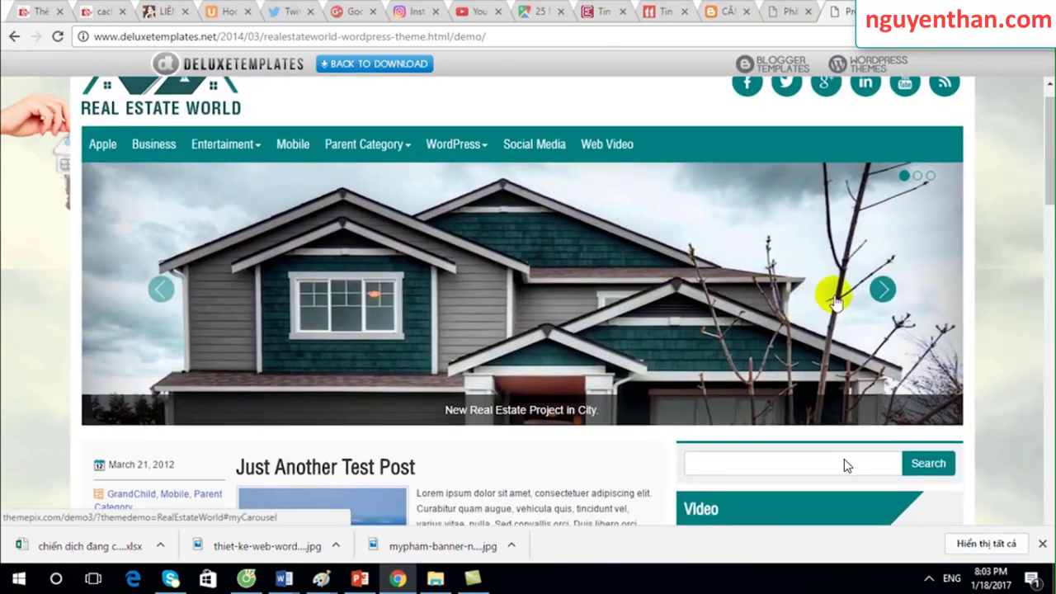
pyautogui.click(883, 289)
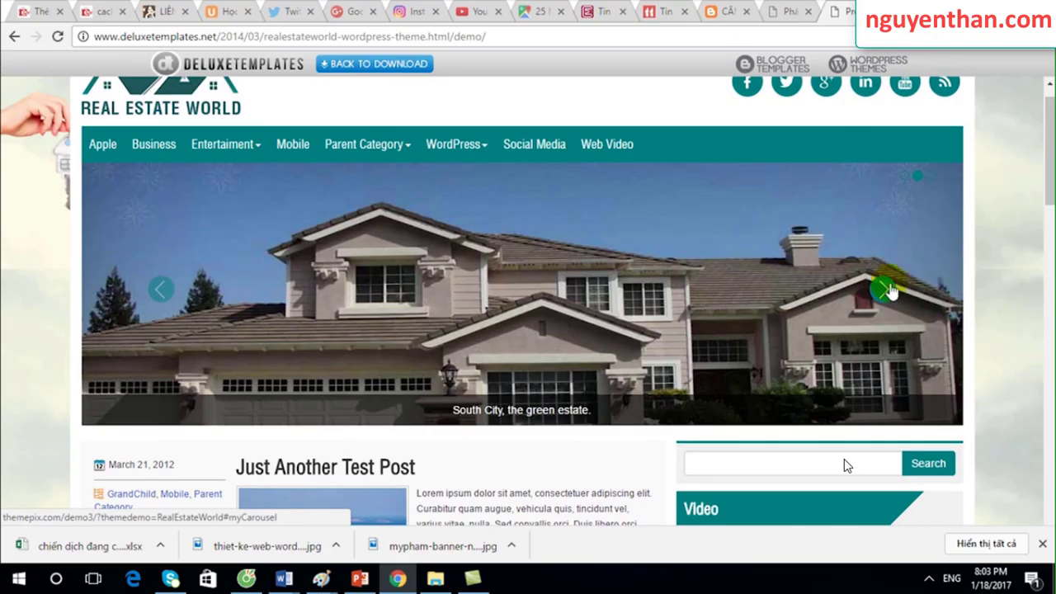
pyautogui.click(887, 284)
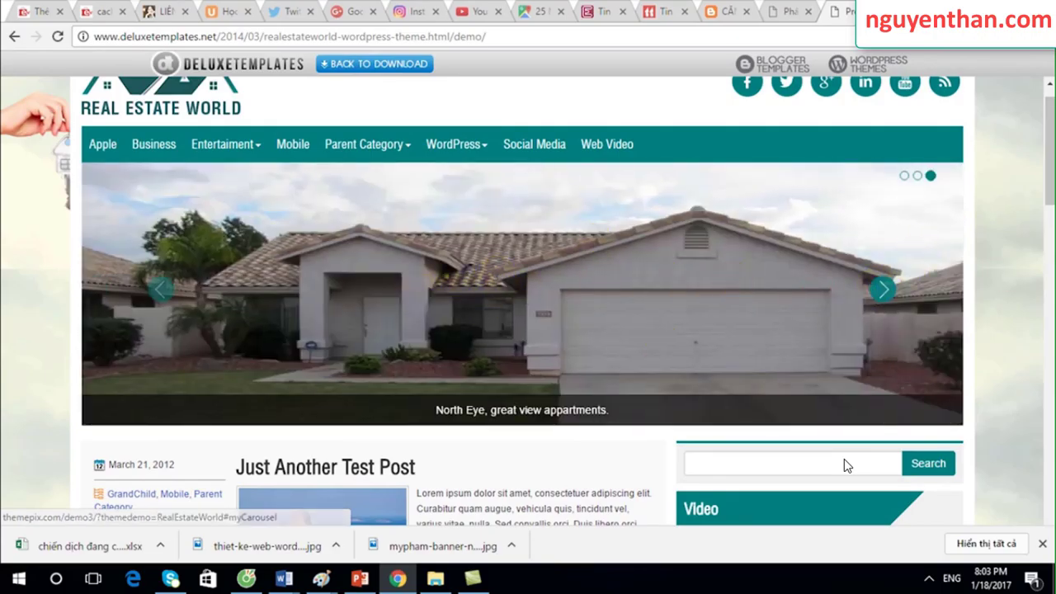
# Browse the demo's posts, then return to the RealEstateWorld download page
pyautogui.scroll(-3, 846, 466)
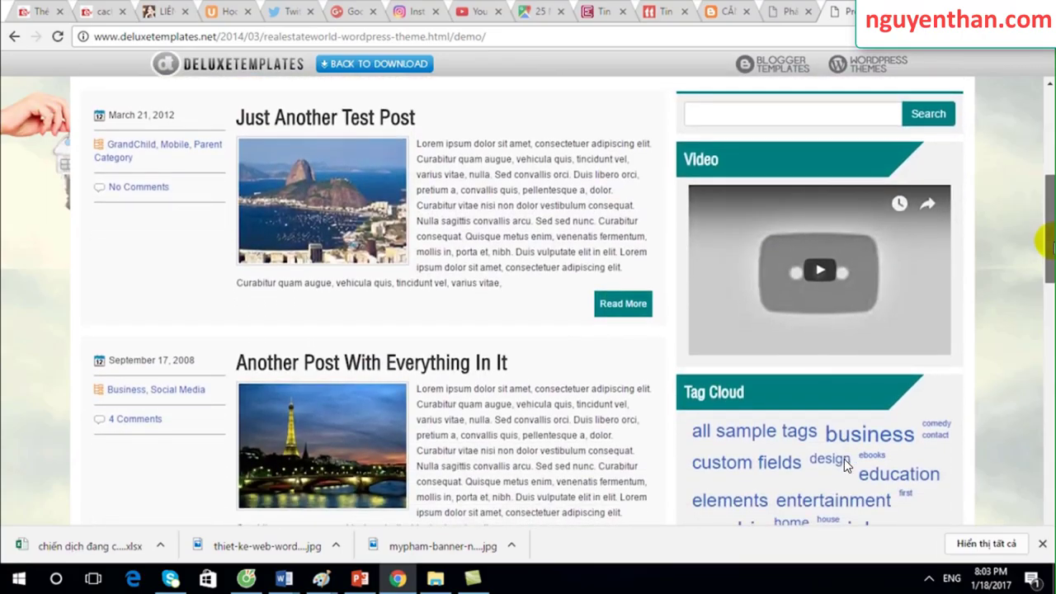
pyautogui.scroll(2, 846, 466)
pyautogui.scroll(-1, 845, 466)
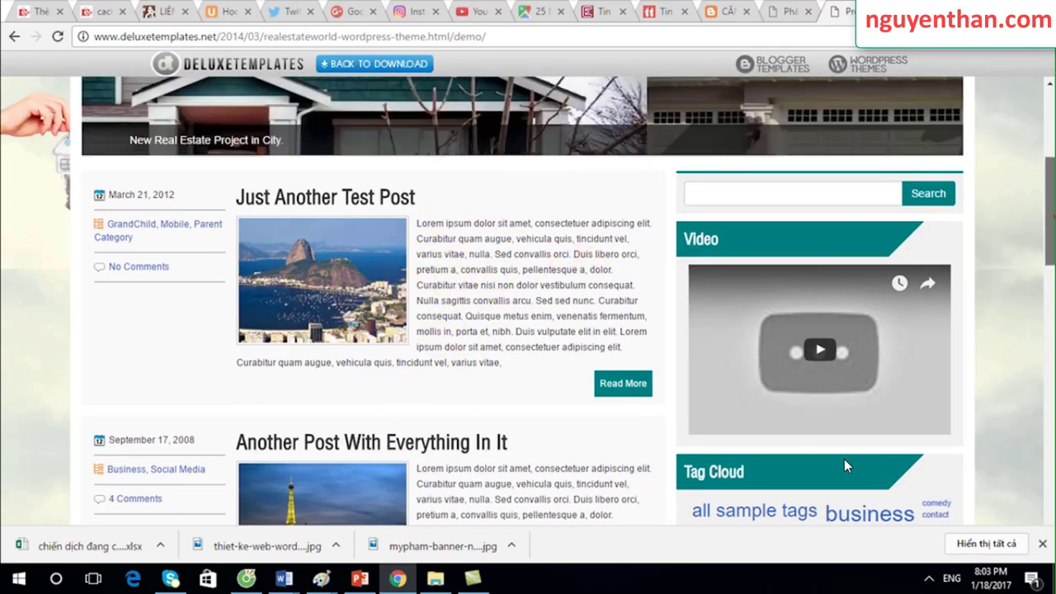
pyautogui.scroll(-2, 846, 466)
pyautogui.scroll(1, 846, 466)
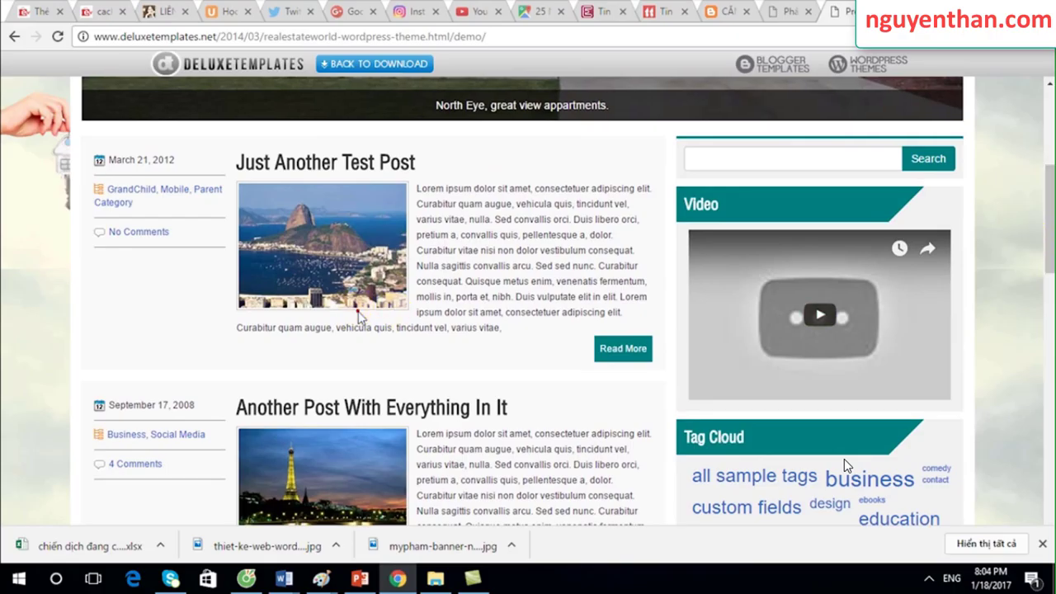
pyautogui.moveTo(388, 301)
pyautogui.mouseDown()
pyautogui.moveTo(237, 222)
pyautogui.moveTo(399, 273)
pyautogui.mouseUp()
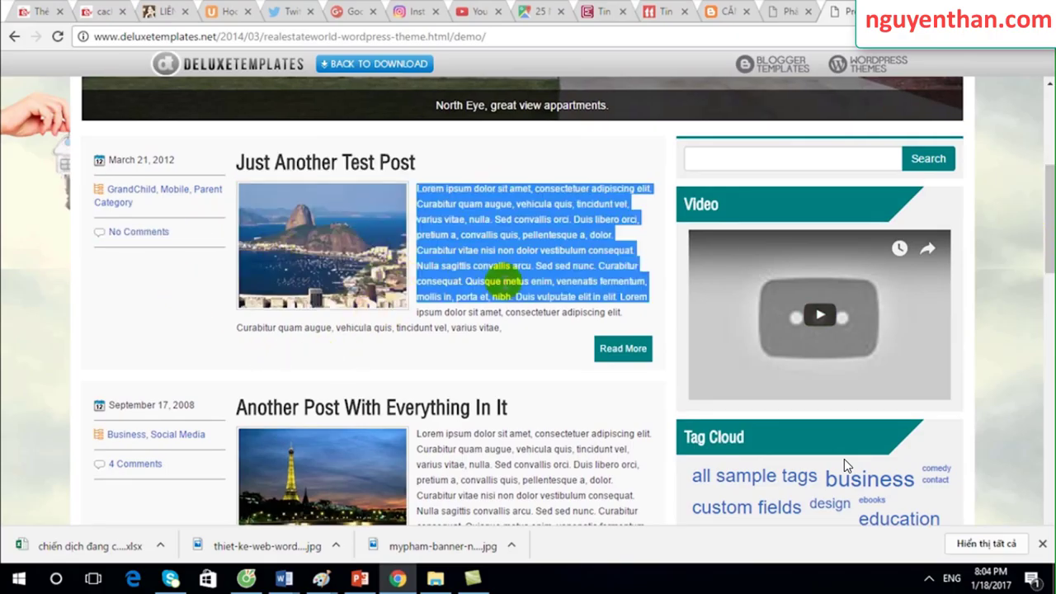
pyautogui.click(541, 362)
pyautogui.moveTo(1049, 260); pyautogui.dragTo(1049, 266)
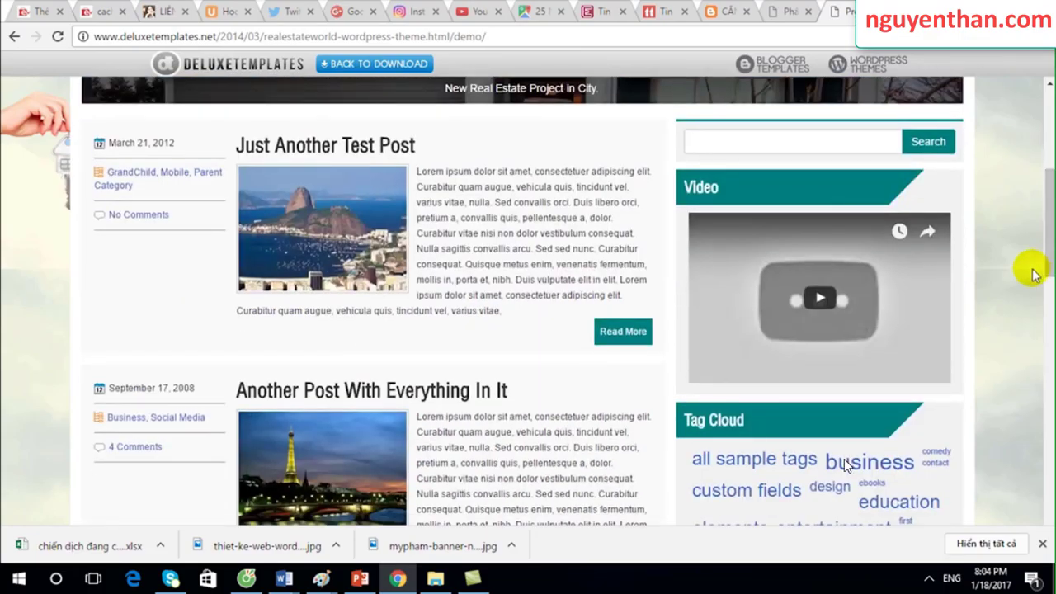
pyautogui.moveTo(1048, 247); pyautogui.dragTo(1046, 384)
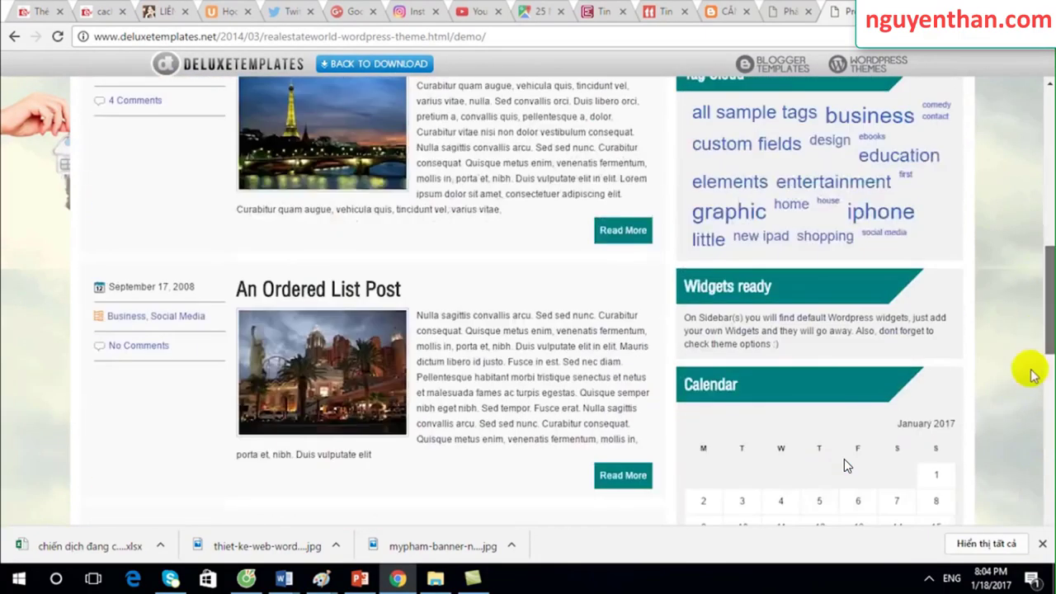
pyautogui.moveTo(1046, 384)
pyautogui.mouseDown()
pyautogui.moveTo(1016, 498)
pyautogui.moveTo(1049, 229)
pyautogui.moveTo(1042, 170)
pyautogui.mouseUp()
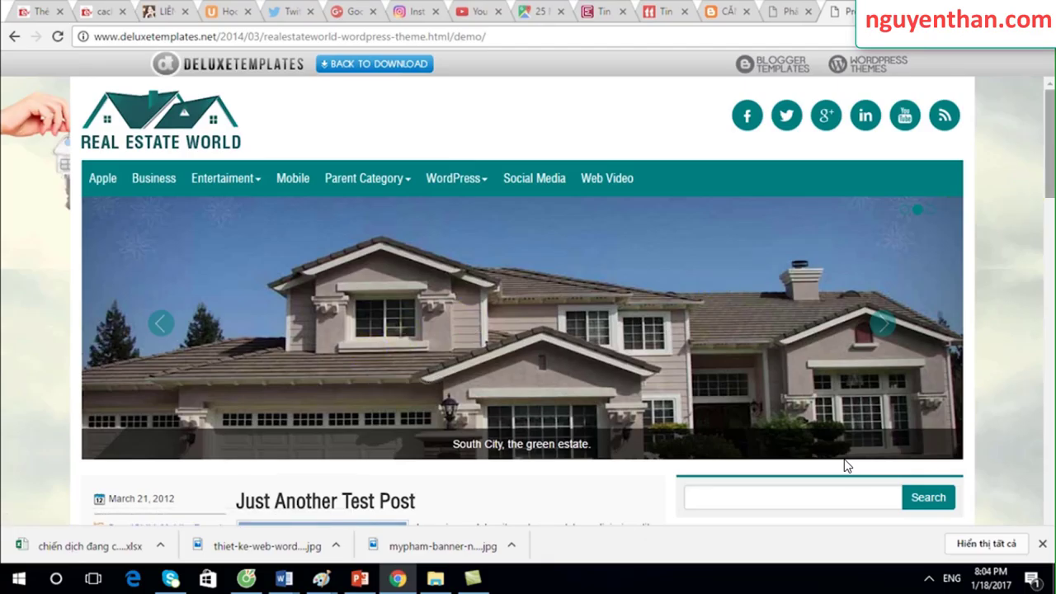
pyautogui.moveTo(1050, 149)
pyautogui.mouseDown()
pyautogui.moveTo(1049, 296)
pyautogui.moveTo(1027, 483)
pyautogui.moveTo(1039, 198)
pyautogui.mouseUp()
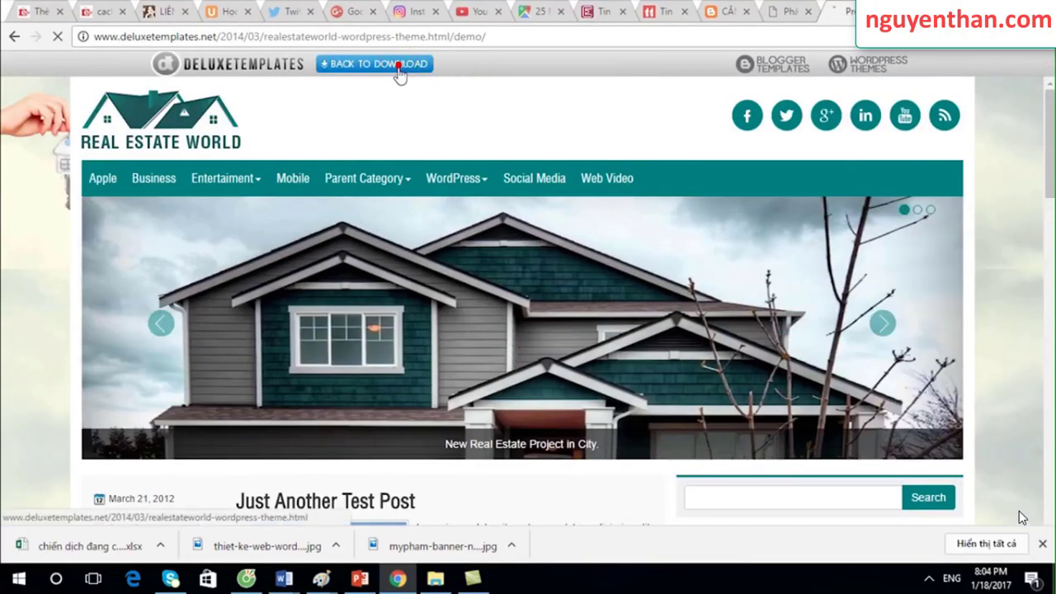
pyautogui.click(398, 67)
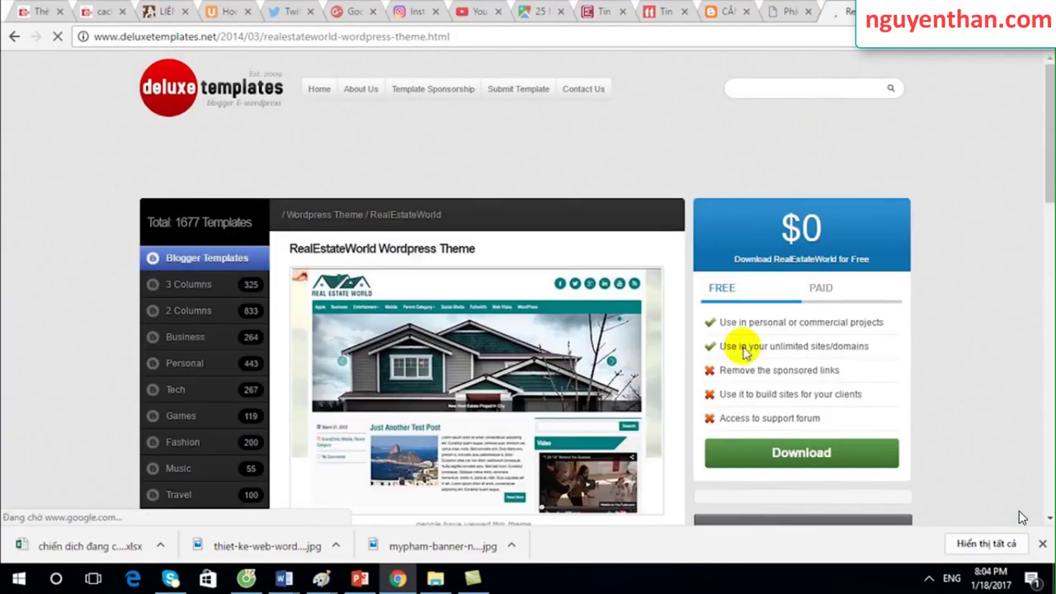
# Compare the paid and free RealEstateWorld offers, then download the free version
pyautogui.click(823, 288)
pyautogui.click(722, 291)
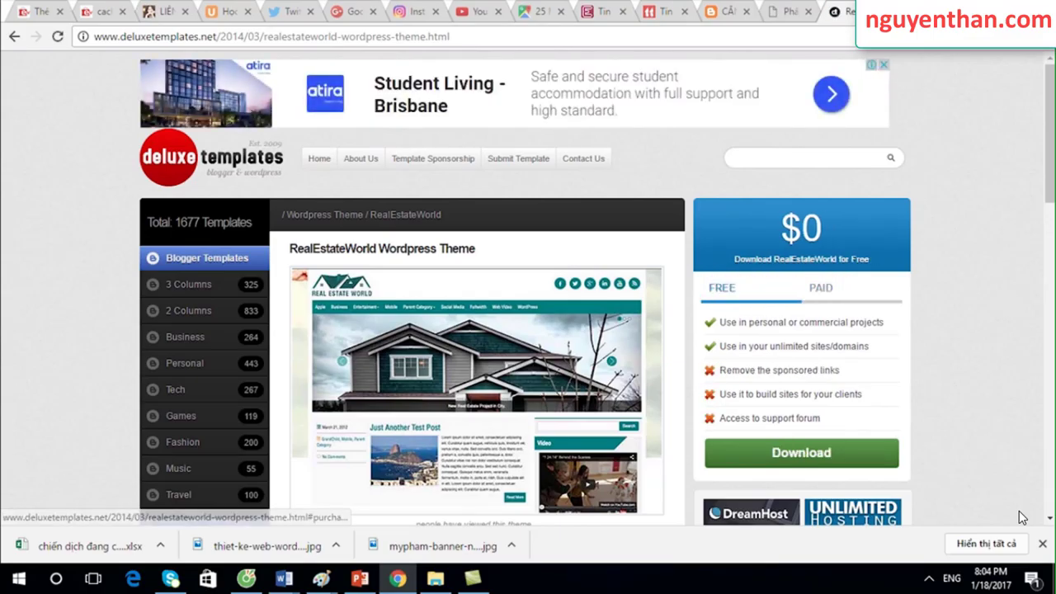
pyautogui.moveTo(1047, 114); pyautogui.dragTo(1047, 160)
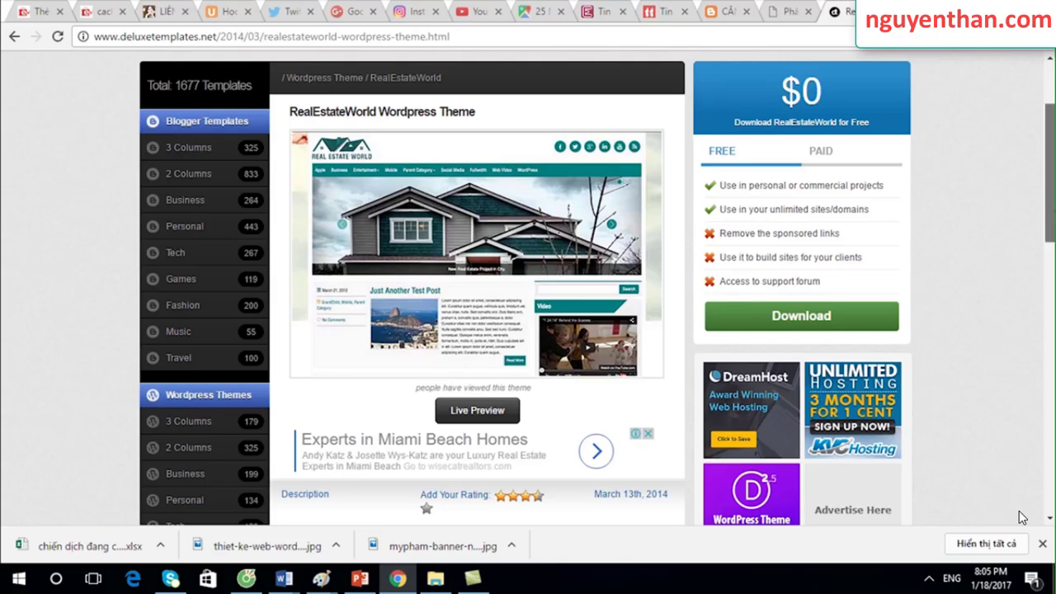
pyautogui.scroll(1, 875, 264)
pyautogui.click(825, 237)
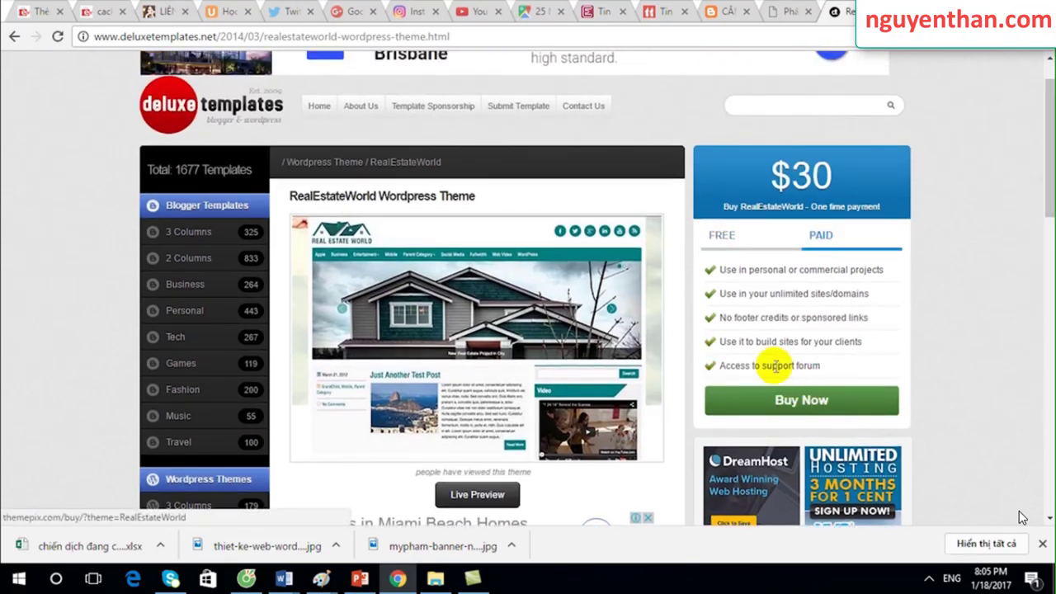
pyautogui.click(717, 237)
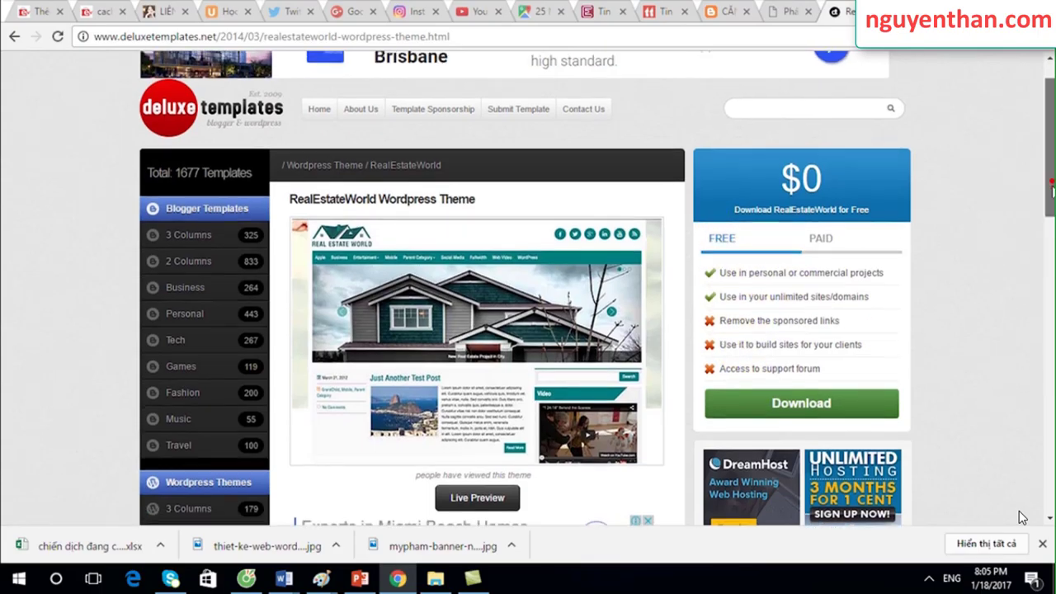
pyautogui.moveTo(1047, 182)
pyautogui.mouseDown()
pyautogui.moveTo(1051, 208)
pyautogui.moveTo(1050, 157)
pyautogui.moveTo(1030, 229)
pyautogui.moveTo(1036, 160)
pyautogui.mouseUp()
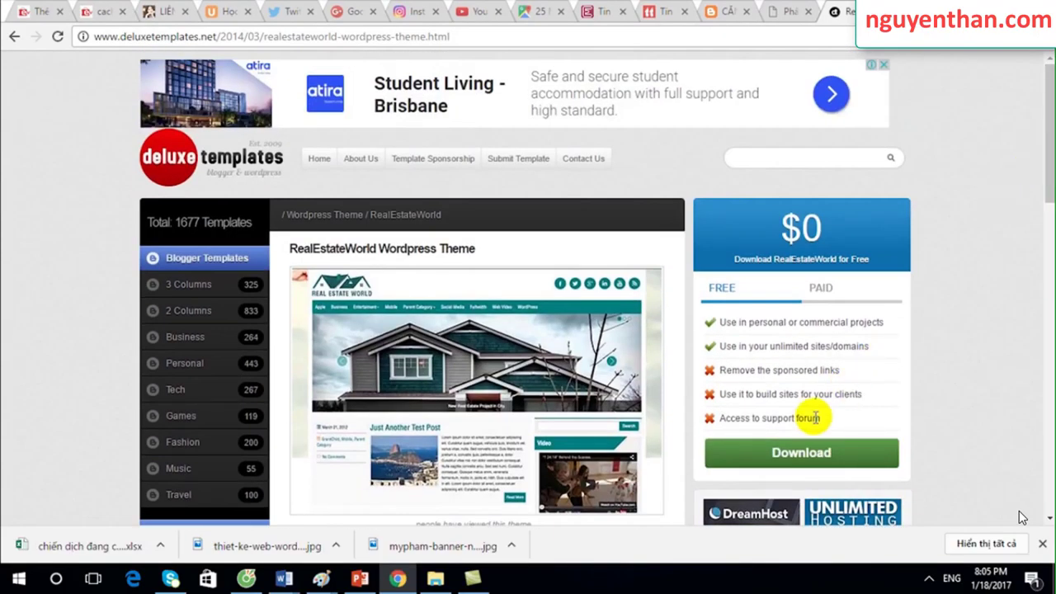
pyautogui.click(784, 464)
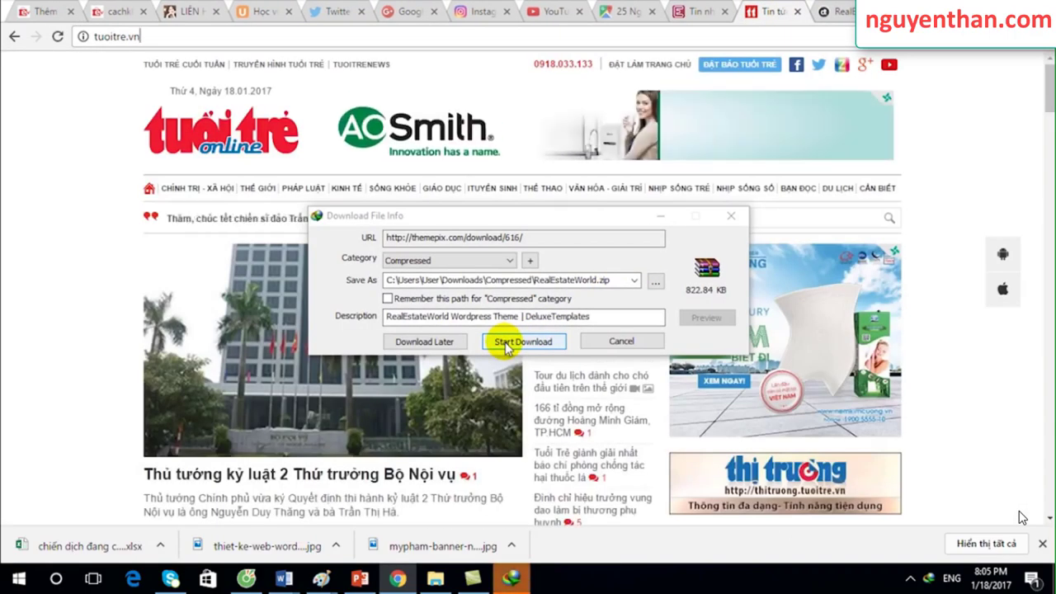
# Save RealEstateWorld.zip with Internet Download Manager and dismiss the completion notice
pyautogui.click(506, 343)
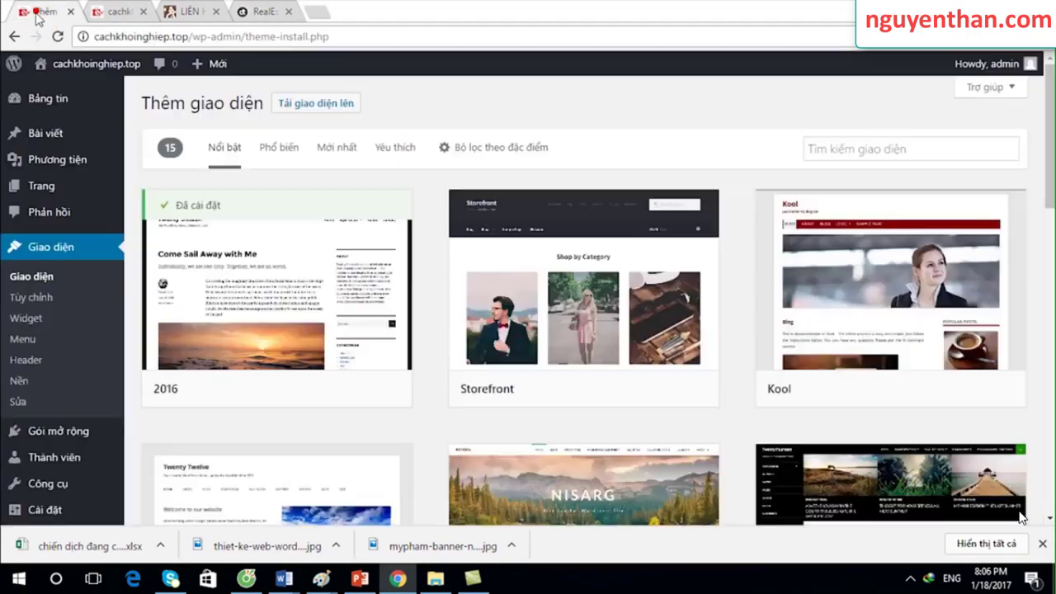
pyautogui.click(38, 17)
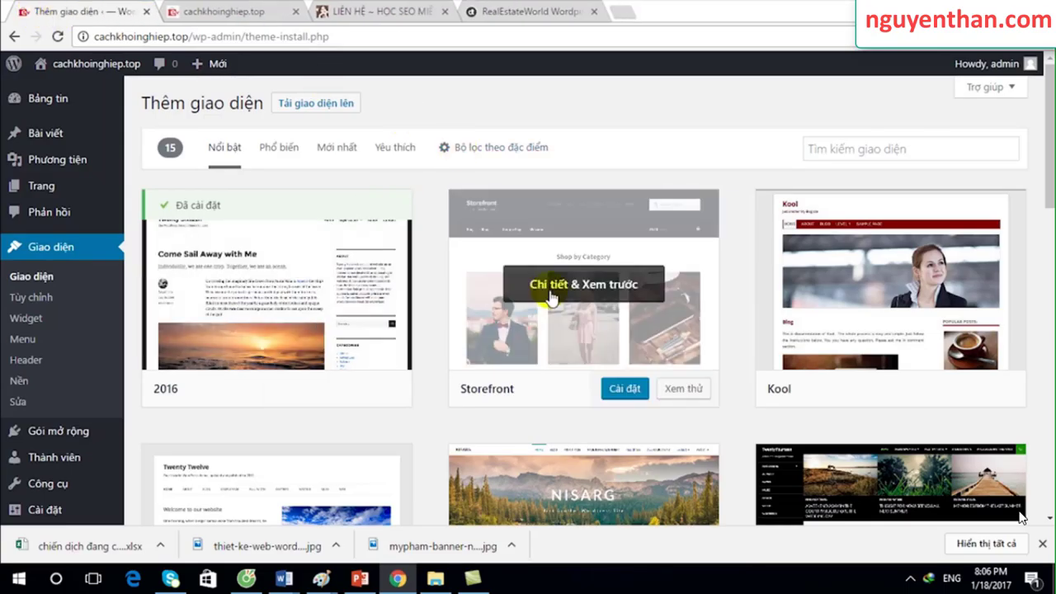
pyautogui.moveTo(276, 297)
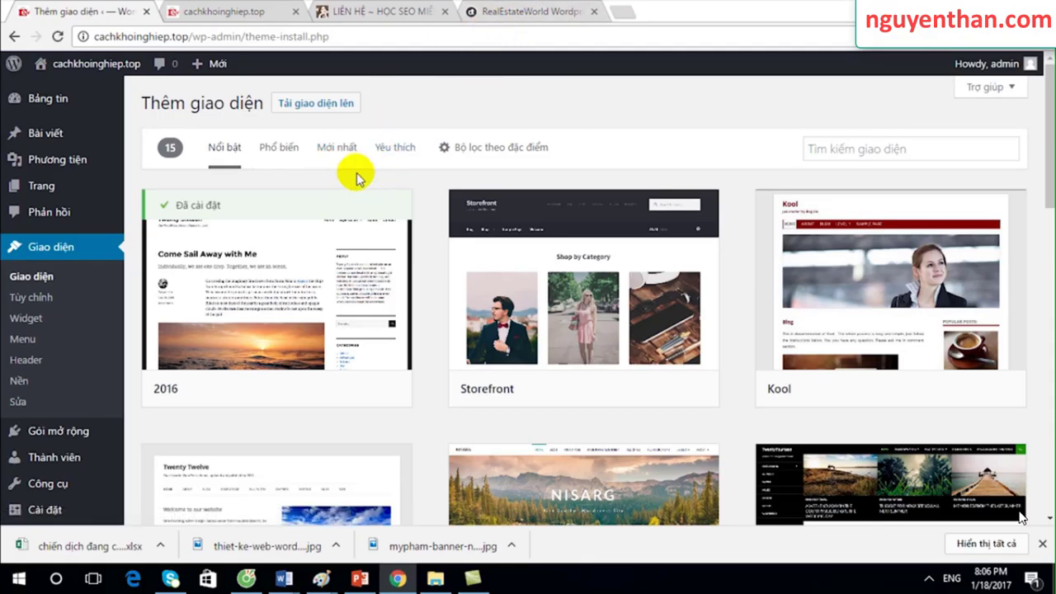
# Select RealEstateWorld.zip from the Downloads folder in WordPress's theme upload form
pyautogui.click(297, 115)
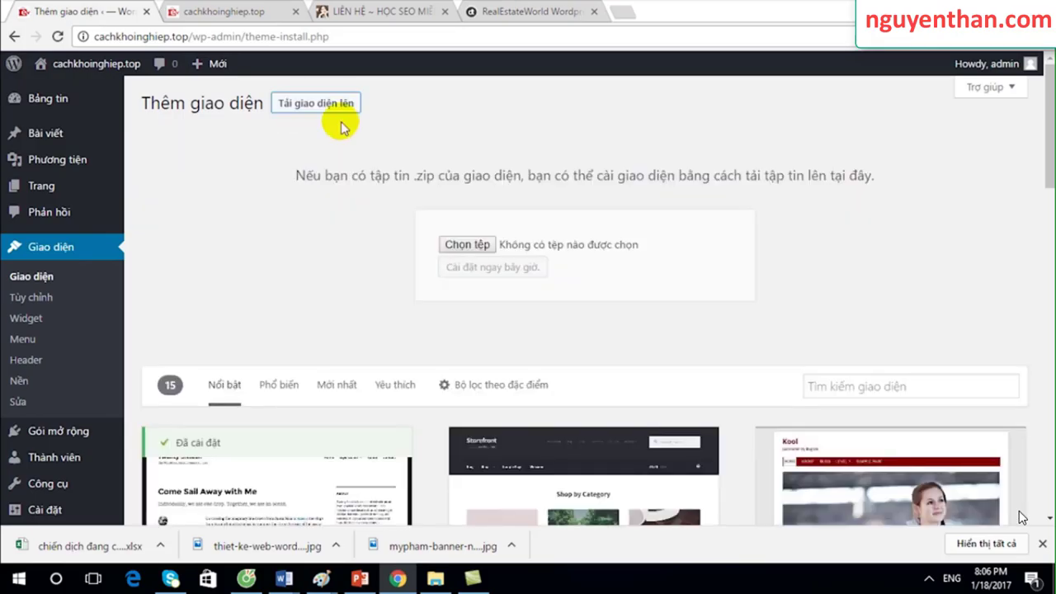
pyautogui.click(467, 248)
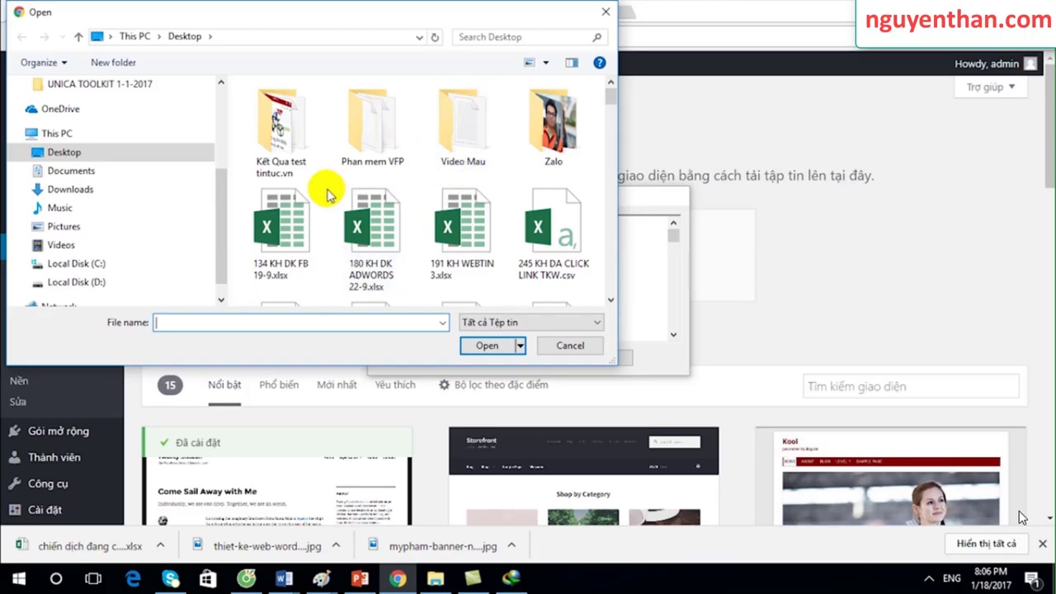
pyautogui.moveTo(218, 212); pyautogui.dragTo(219, 124)
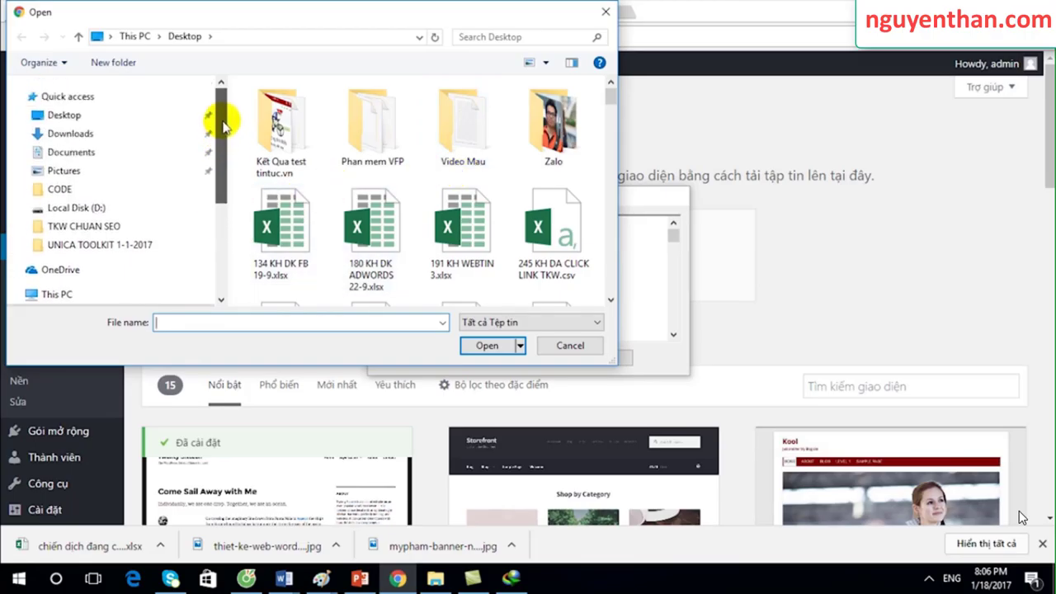
pyautogui.click(72, 134)
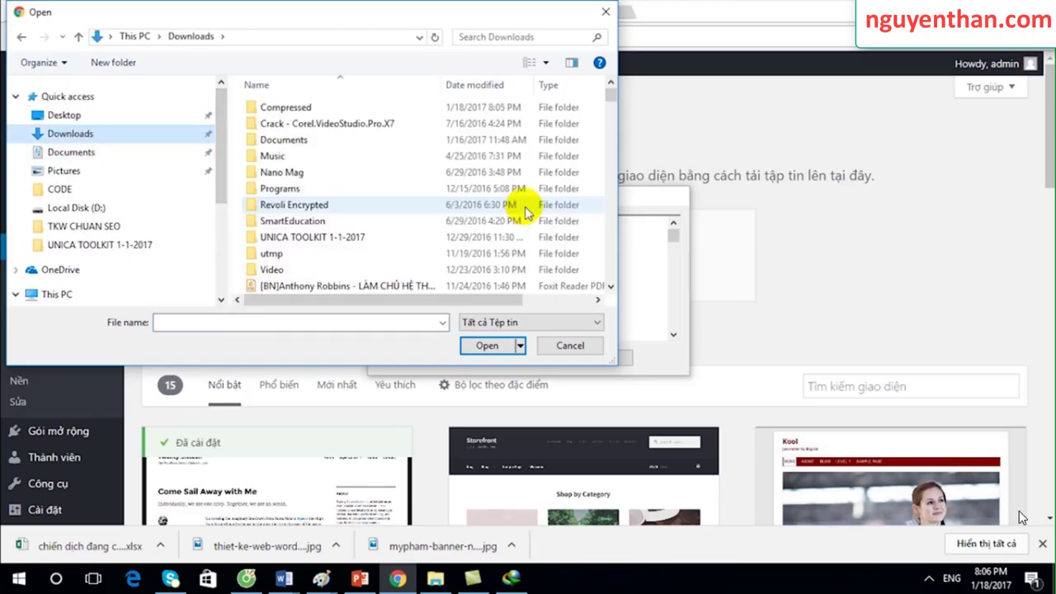
pyautogui.moveTo(611, 90)
pyautogui.mouseDown()
pyautogui.moveTo(595, 254)
pyautogui.moveTo(590, 237)
pyautogui.mouseUp()
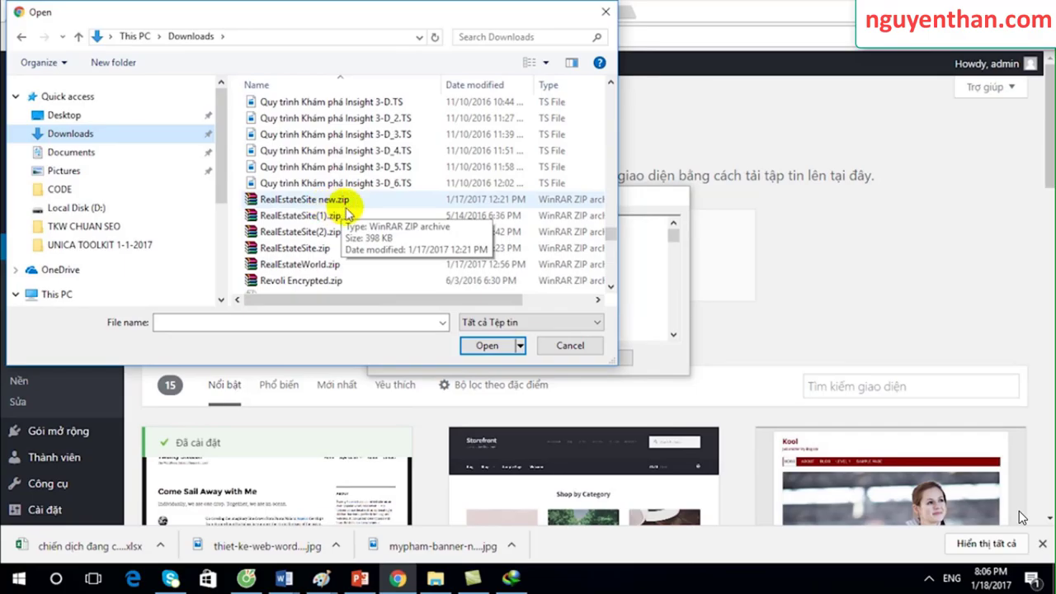
pyautogui.click(311, 267)
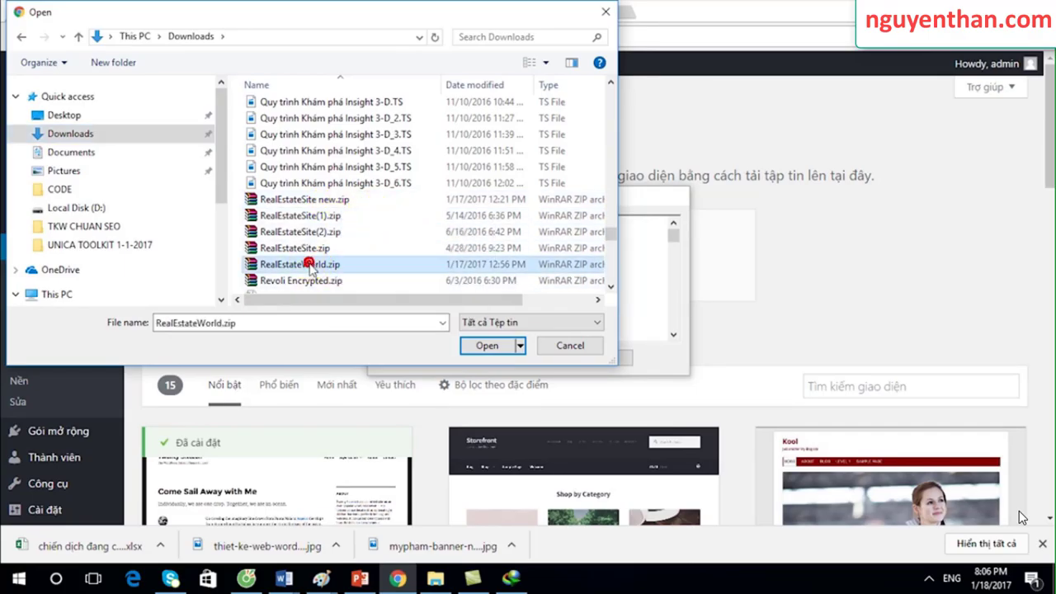
pyautogui.click(310, 267)
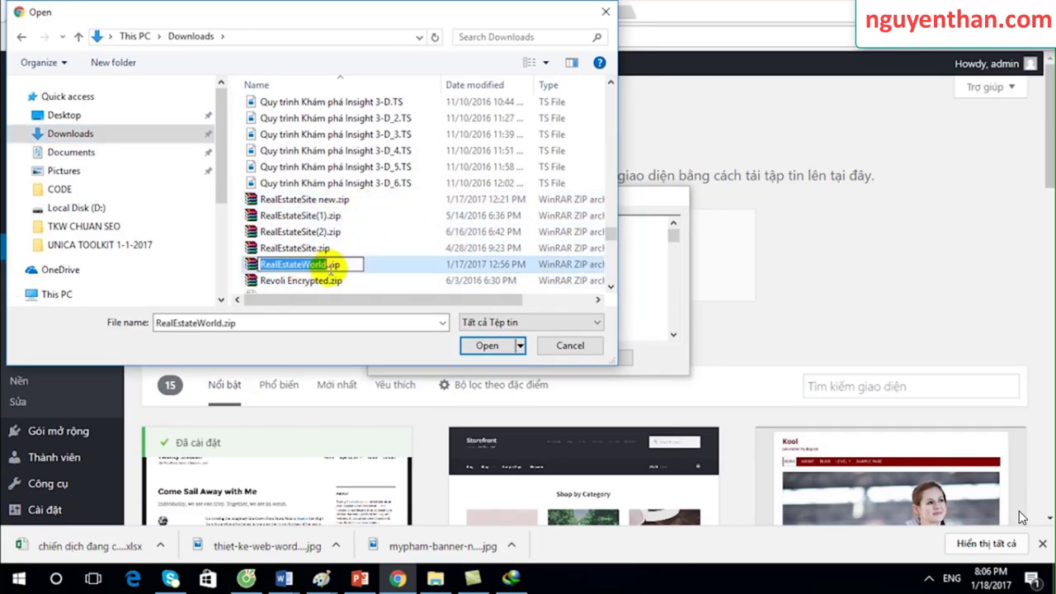
pyautogui.click(389, 265)
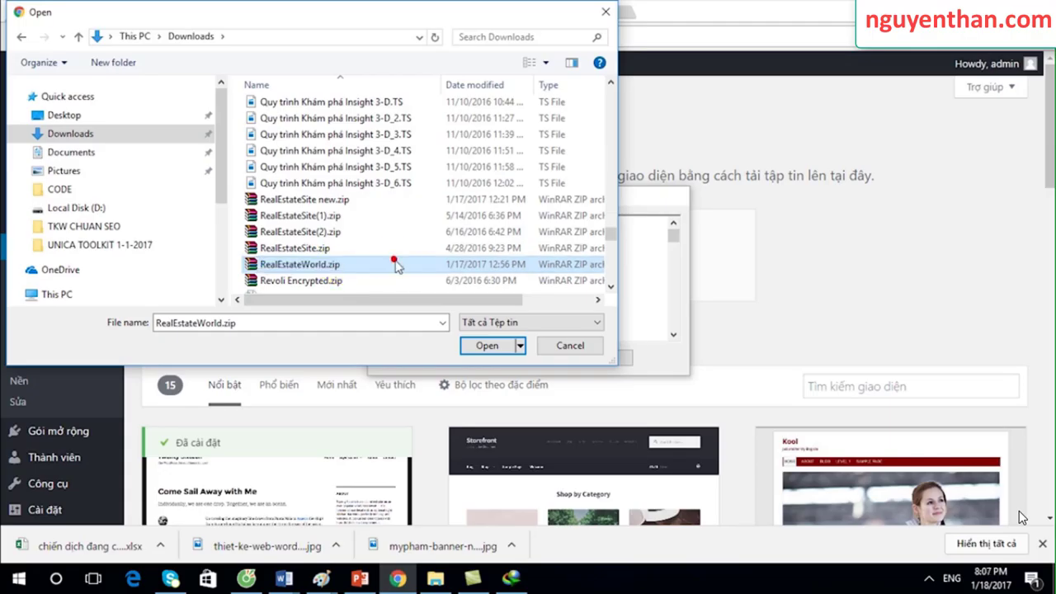
pyautogui.click(347, 266)
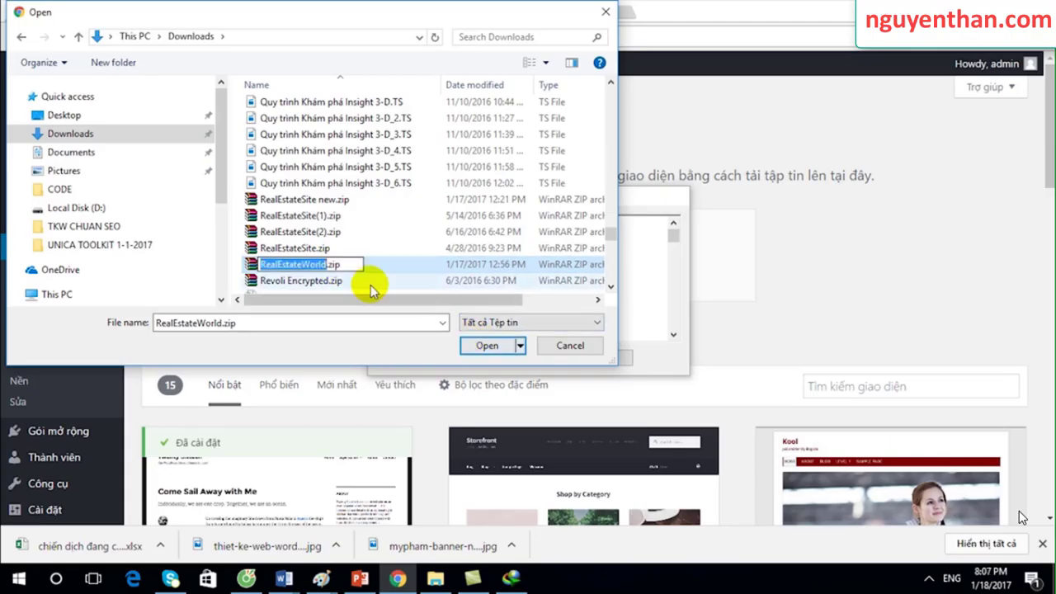
pyautogui.click(371, 266)
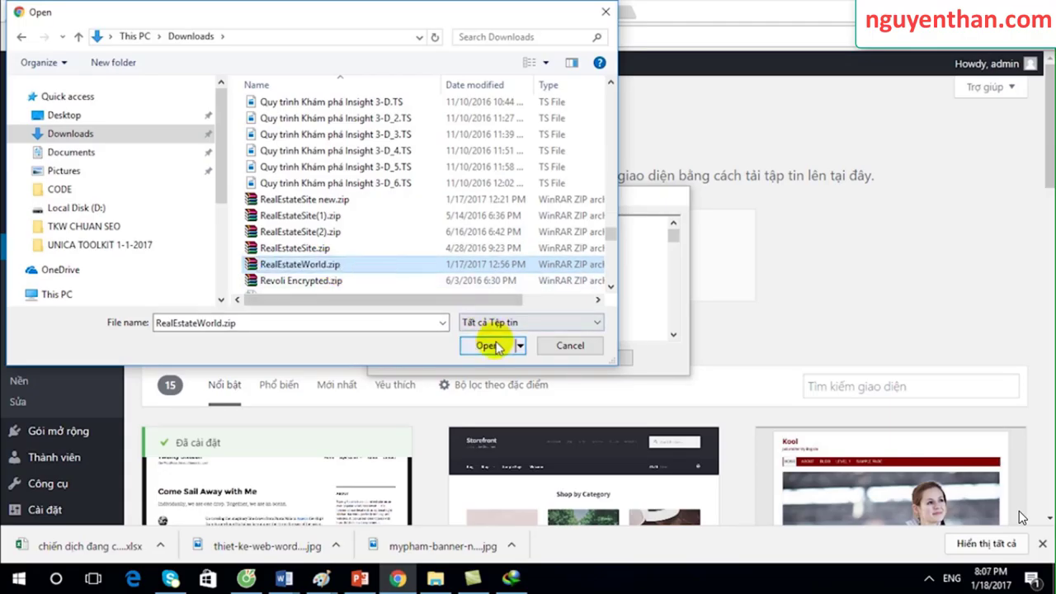
pyautogui.click(492, 346)
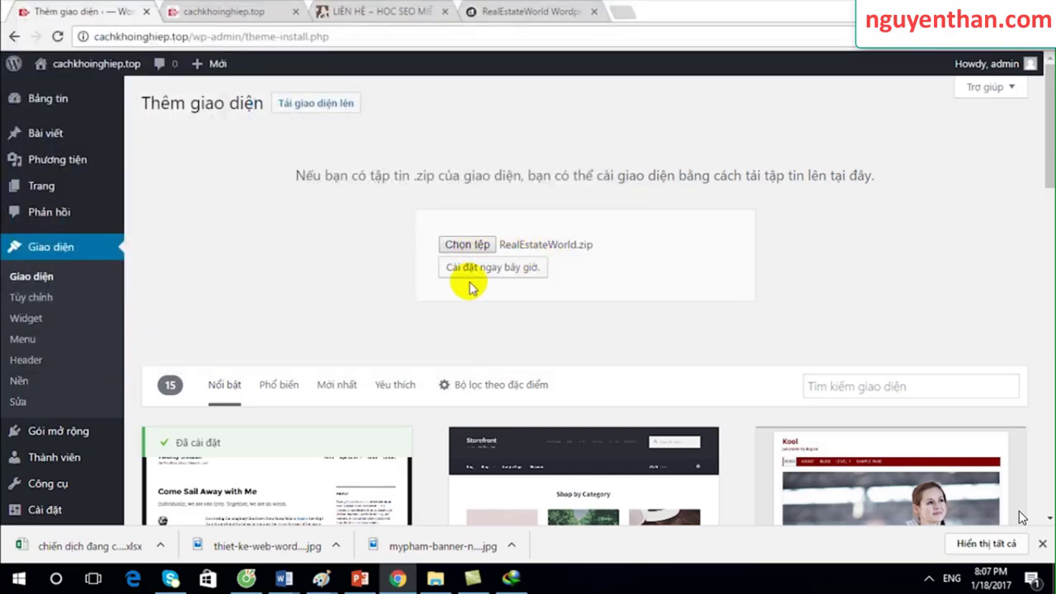
pyautogui.moveTo(1043, 159); pyautogui.dragTo(1043, 169)
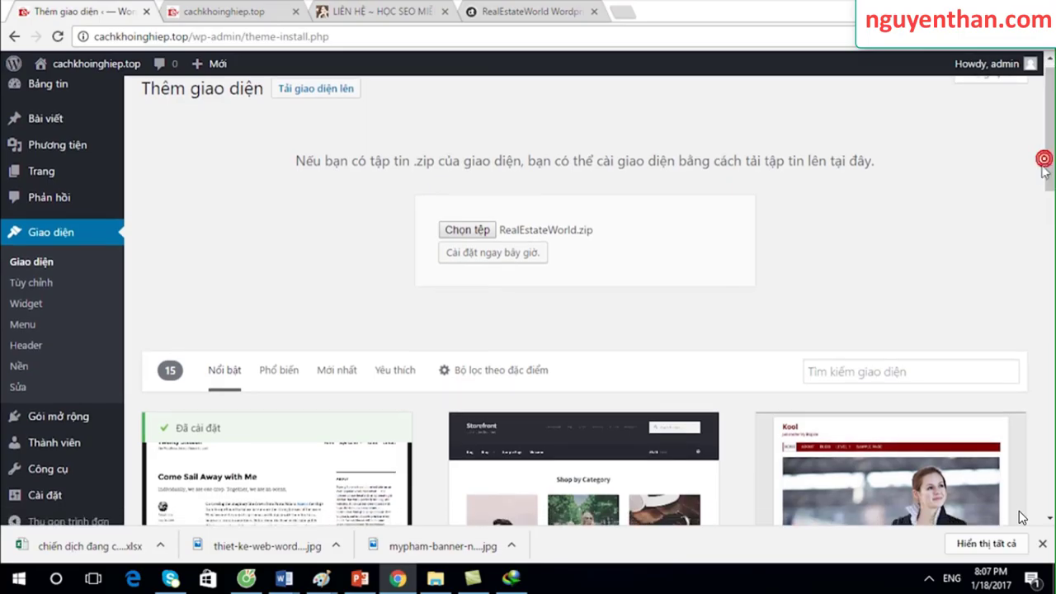
# Install and activate the uploaded RealEstateWorld theme, then switch to the site's homepage tab
pyautogui.click(497, 257)
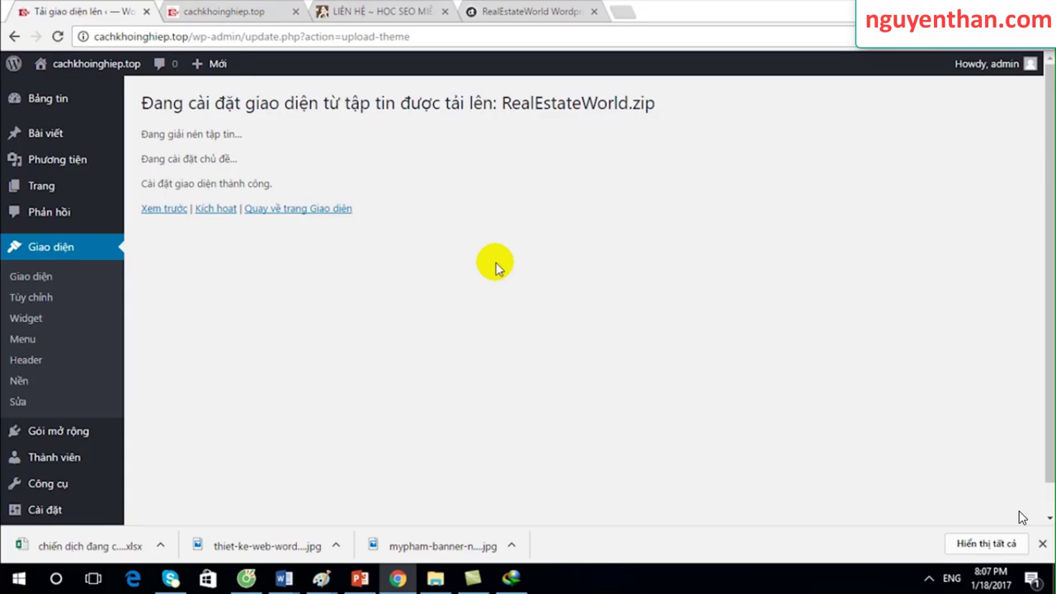
pyautogui.click(215, 217)
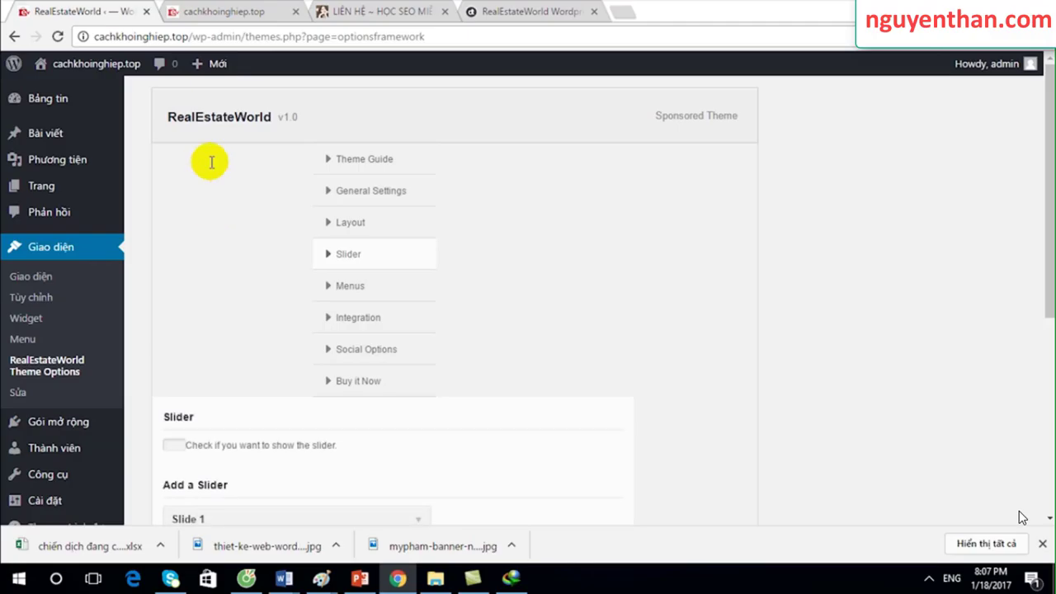
pyautogui.click(223, 11)
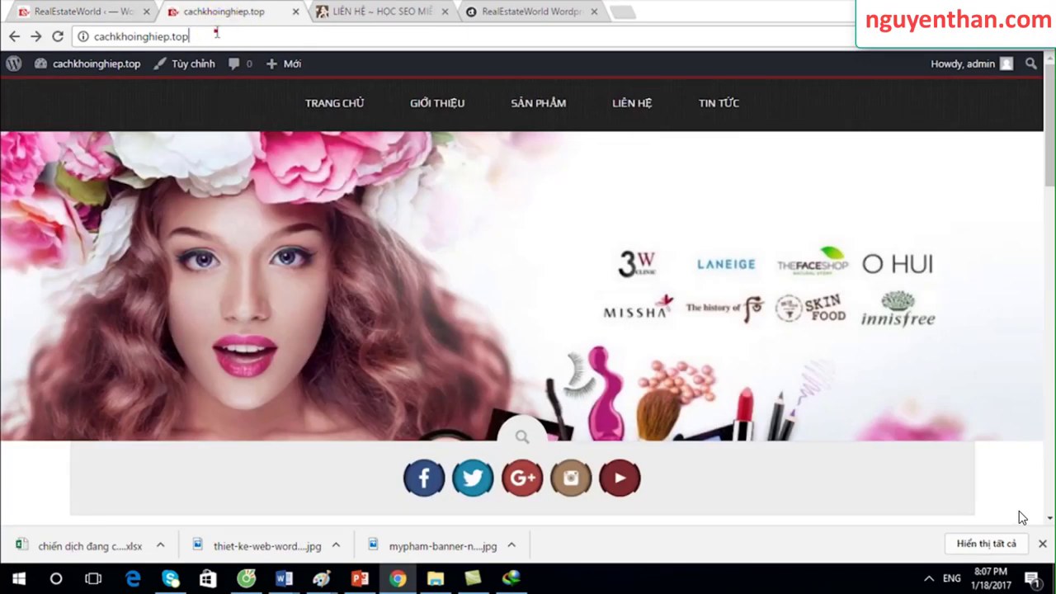
# Reload the homepage to see the Real Estate World design, scrolling to the footer and back
pyautogui.click(217, 36)
pyautogui.press('Return')
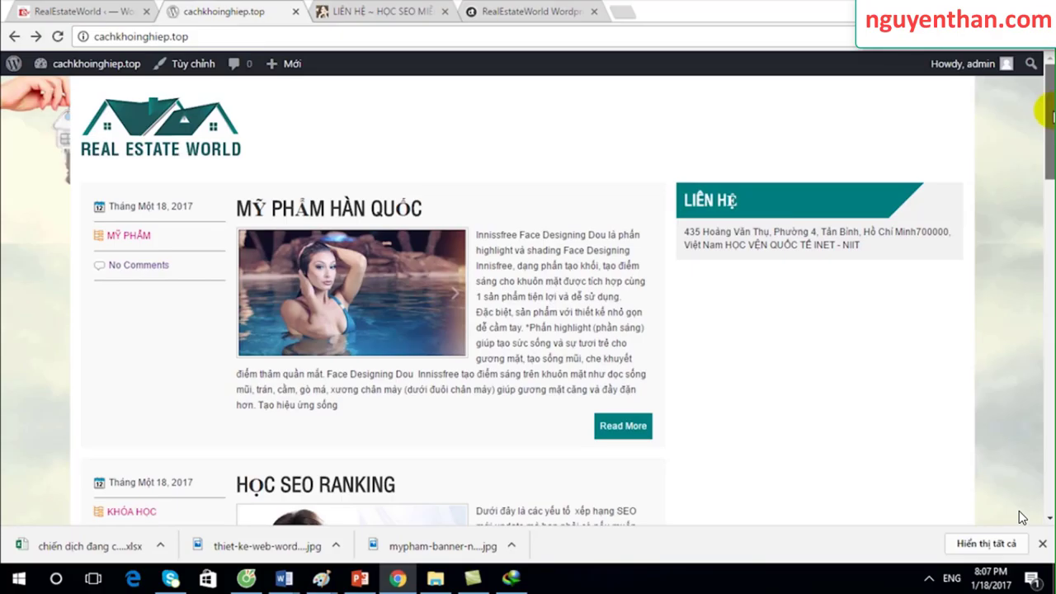
pyautogui.moveTo(1051, 115)
pyautogui.mouseDown()
pyautogui.moveTo(1045, 462)
pyautogui.moveTo(1046, 93)
pyautogui.moveTo(1036, 516)
pyautogui.mouseUp()
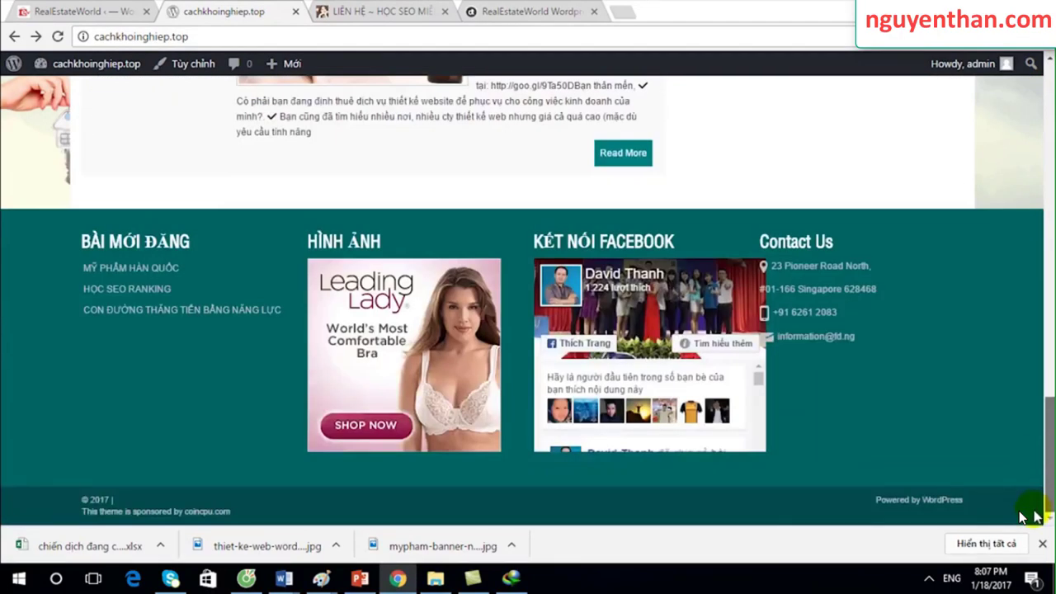
pyautogui.click(1023, 517)
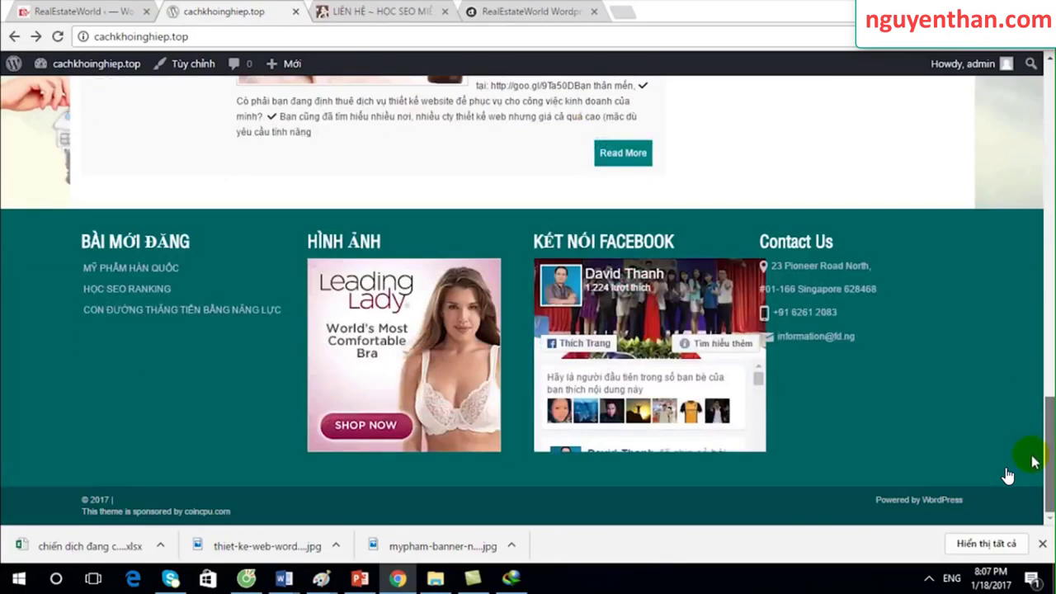
pyautogui.moveTo(1037, 455); pyautogui.dragTo(1049, 82)
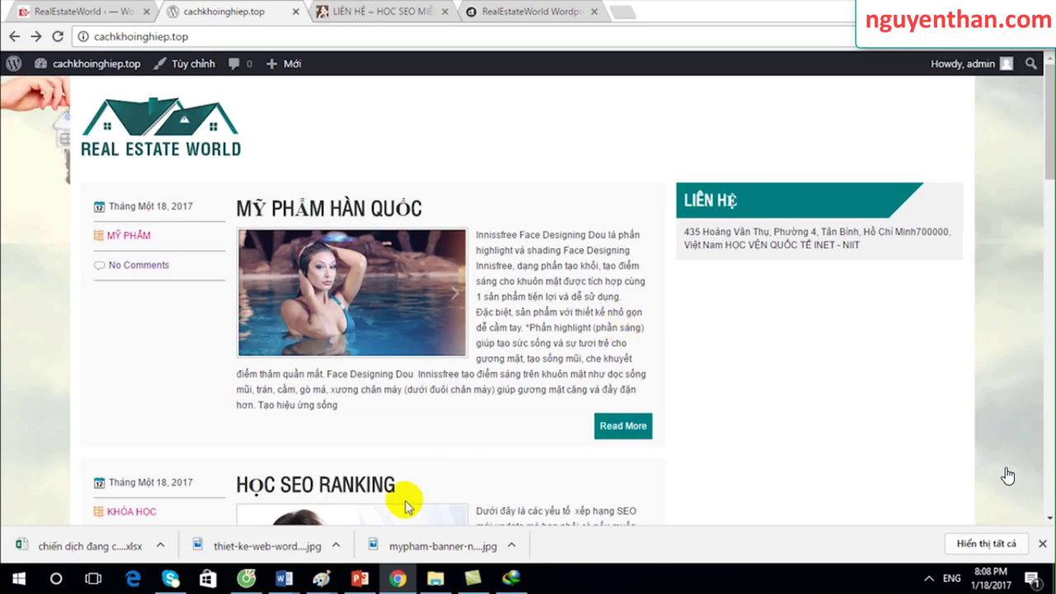
# Glance at the PowerPoint website layout slides, minimize them, and return to the Theme Options browser tab
pyautogui.click(360, 580)
pyautogui.rightClick(360, 580)
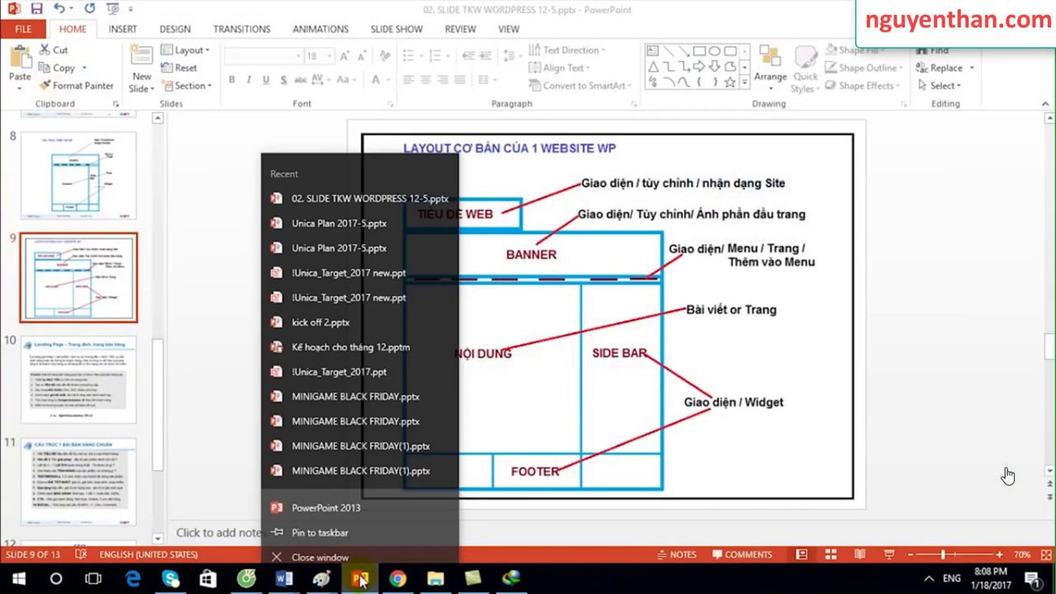
pyautogui.click(360, 580)
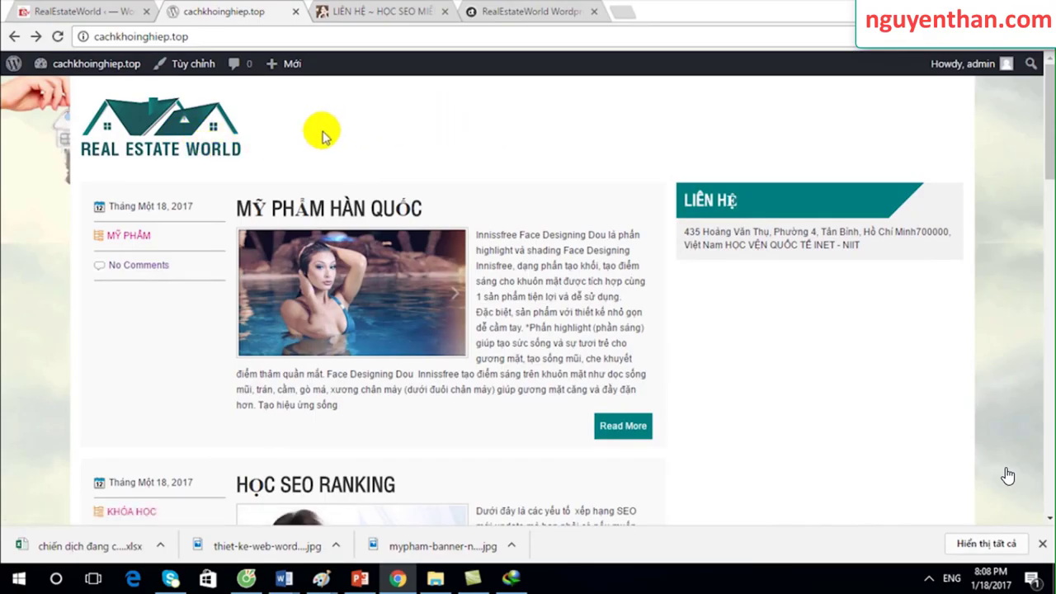
pyautogui.click(81, 13)
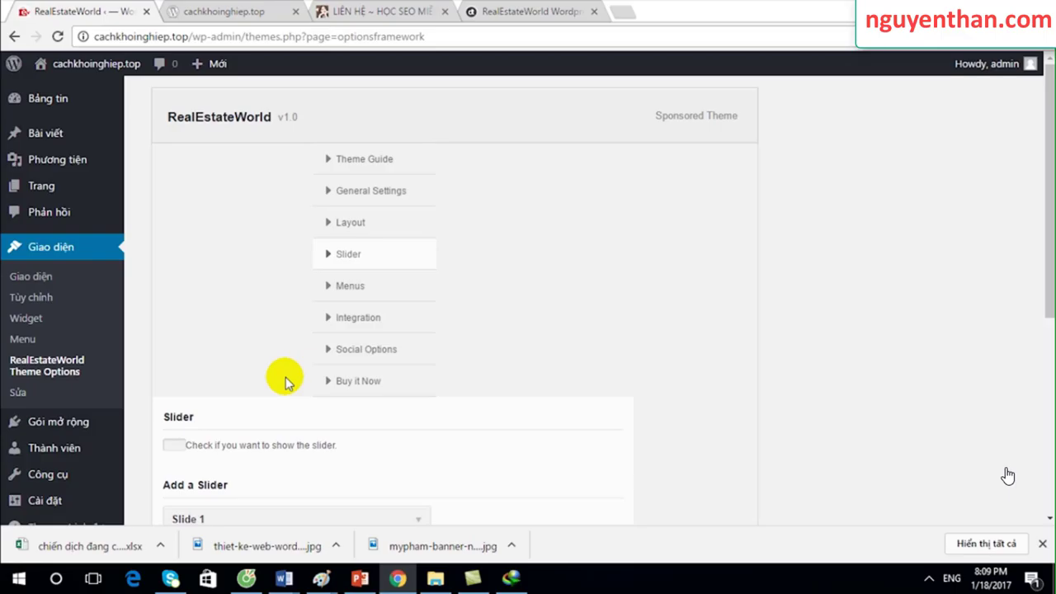
# Open RealEstateWorld Theme Options, view Theme Guide & Help, then go to General Settings
pyautogui.click(70, 372)
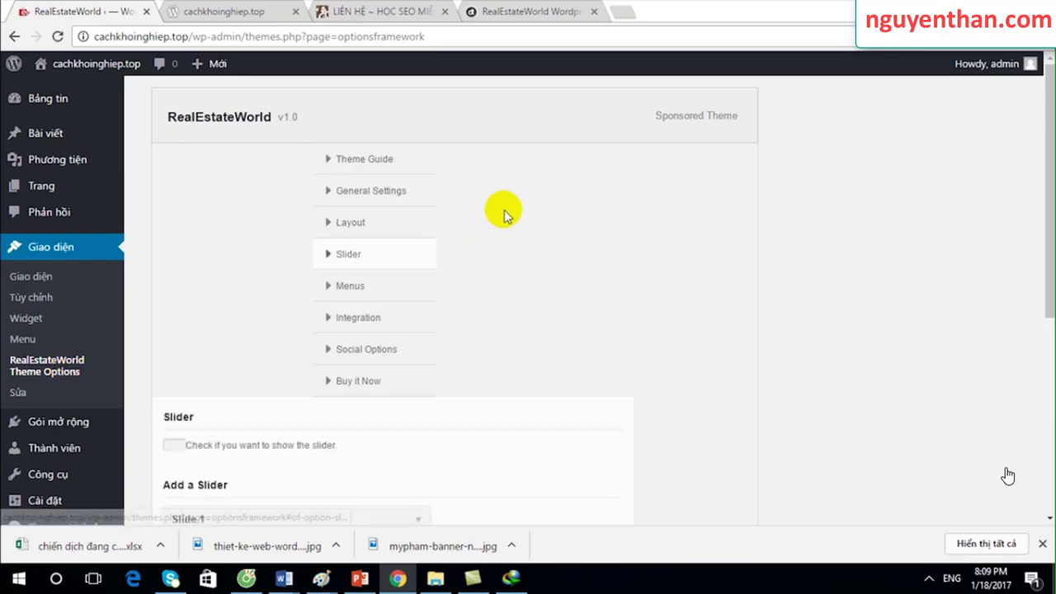
pyautogui.click(370, 165)
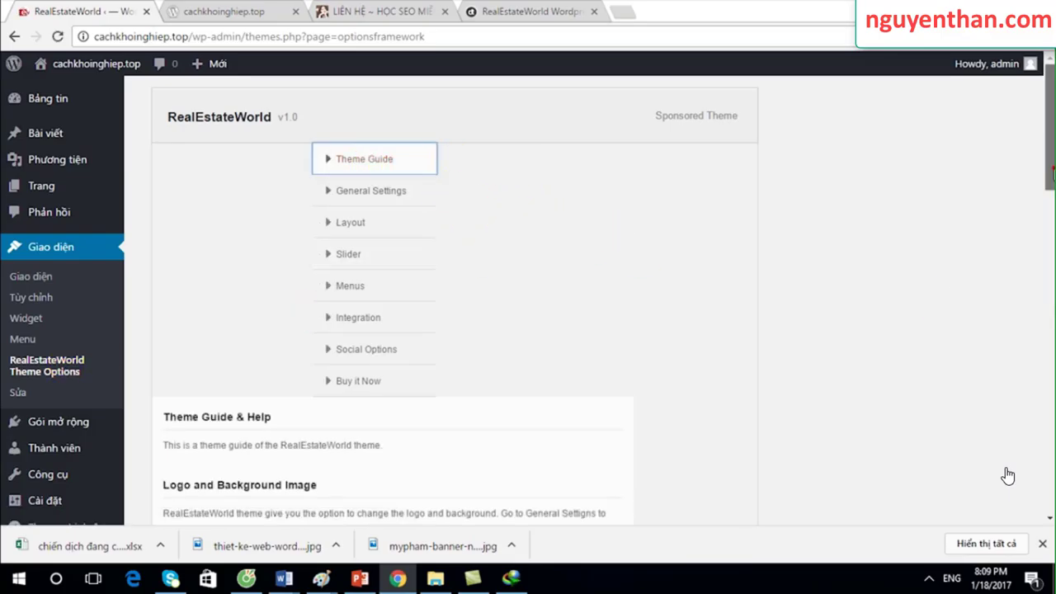
pyautogui.moveTo(1051, 169)
pyautogui.mouseDown()
pyautogui.moveTo(1053, 248)
pyautogui.moveTo(1014, 372)
pyautogui.moveTo(1043, 170)
pyautogui.moveTo(1029, 144)
pyautogui.mouseUp()
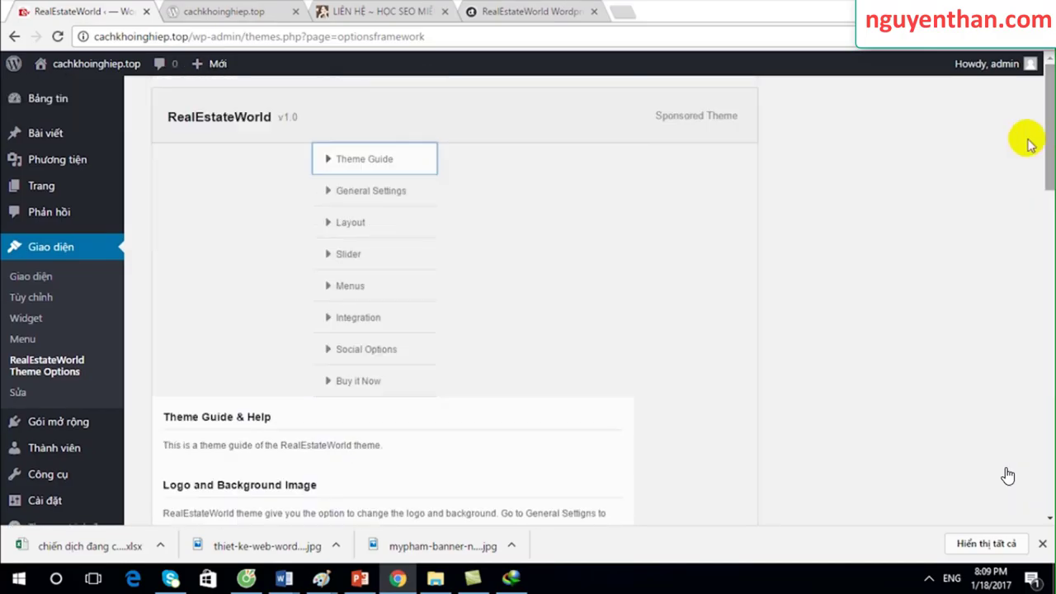
pyautogui.click(396, 198)
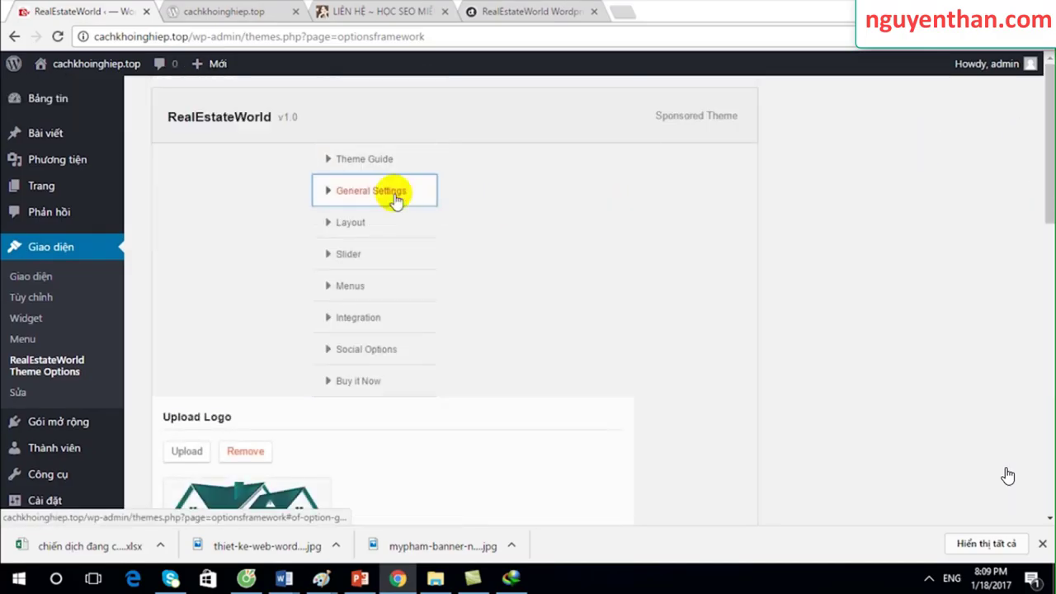
# Upload ESMlogo_ad.png from Explorer as the theme logo, replacing the house logo
pyautogui.moveTo(1046, 190); pyautogui.dragTo(1043, 245)
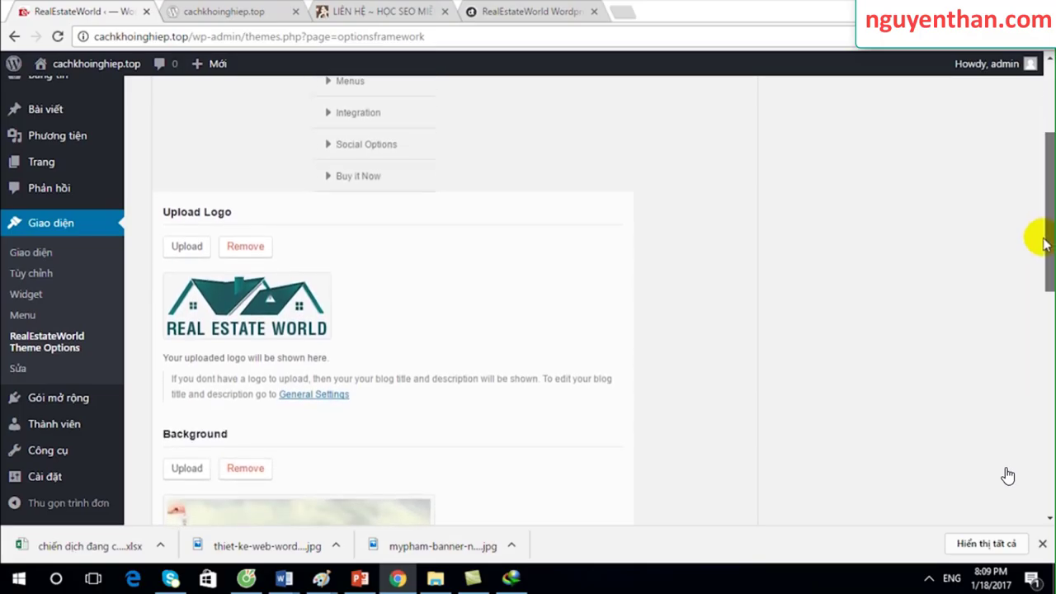
pyautogui.click(237, 15)
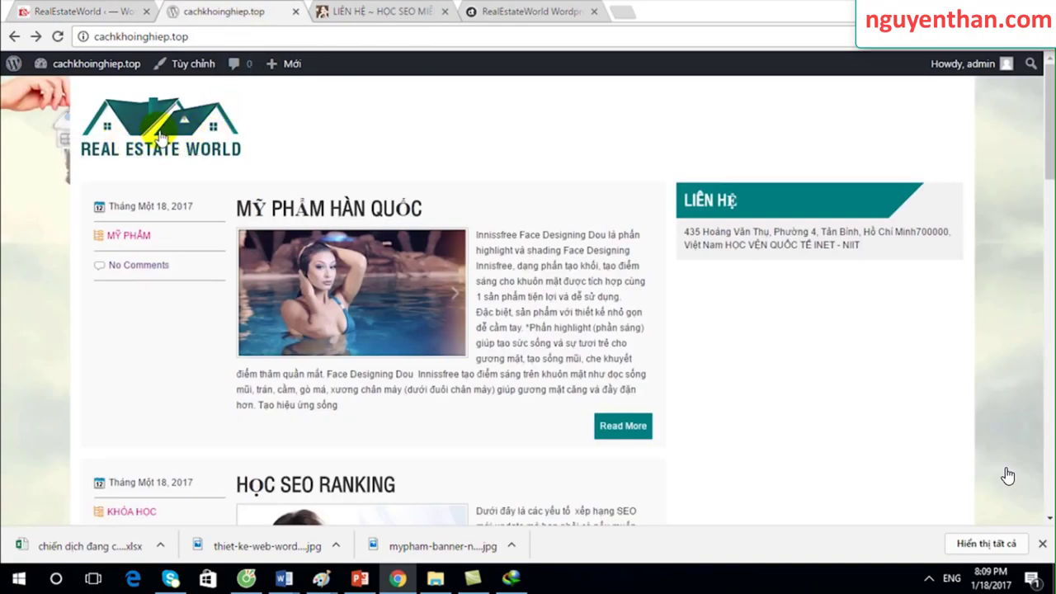
pyautogui.click(95, 11)
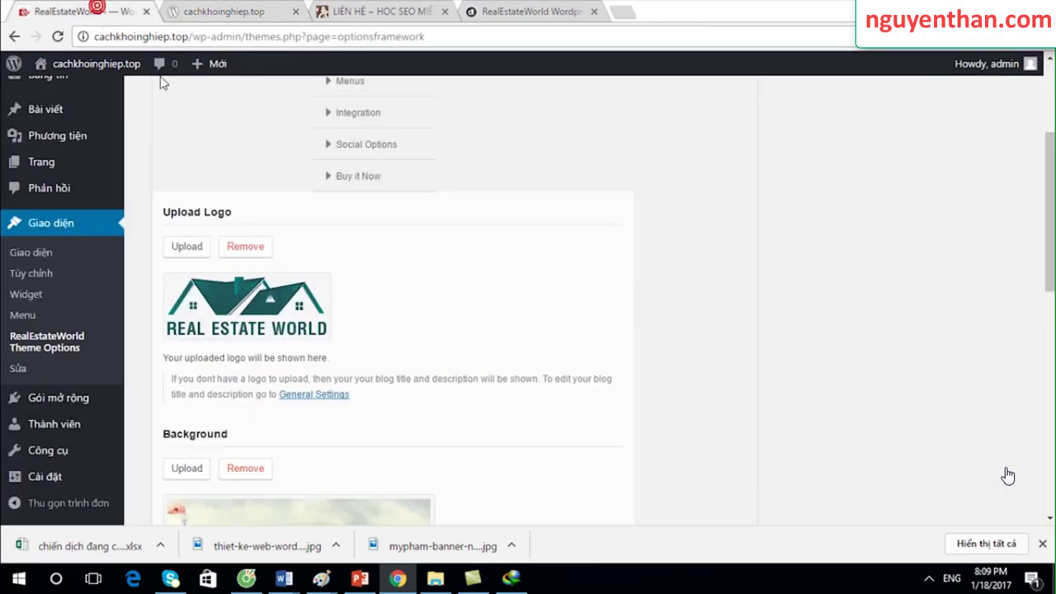
pyautogui.scroll(-2, 1008, 287)
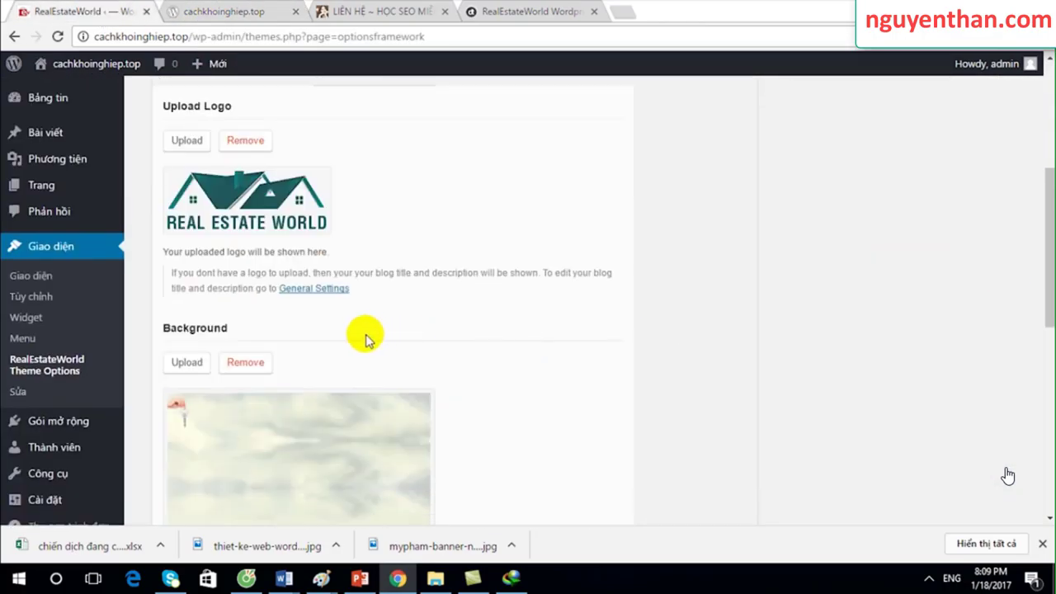
pyautogui.click(183, 142)
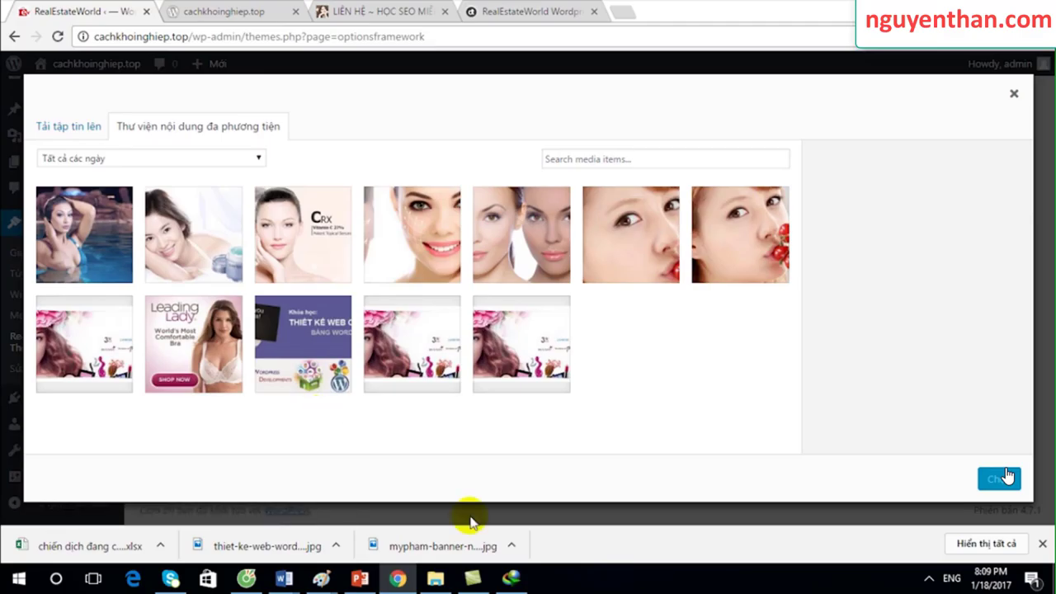
pyautogui.click(435, 577)
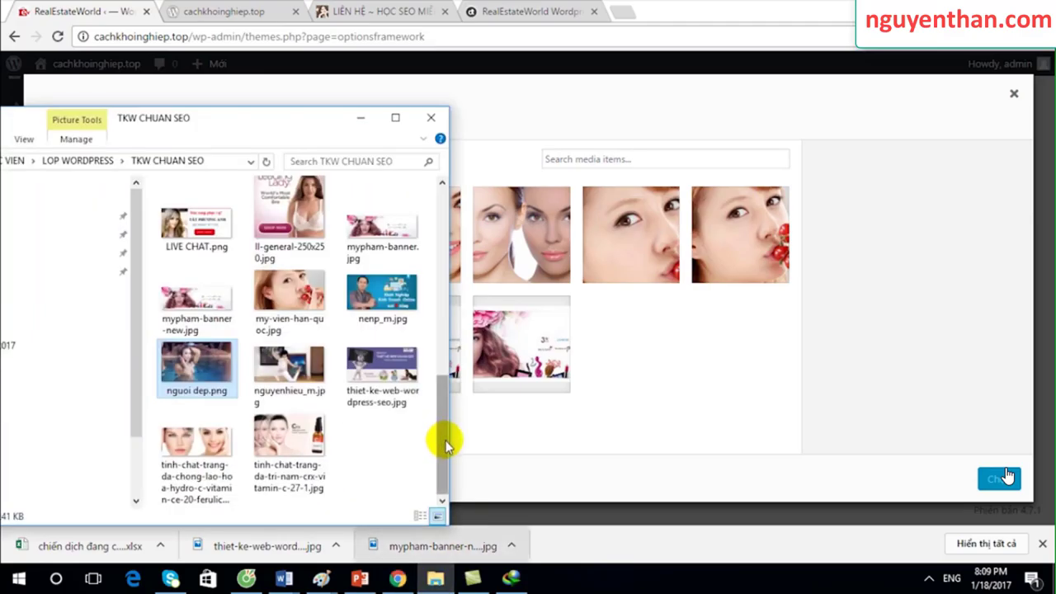
pyautogui.moveTo(444, 440)
pyautogui.mouseDown()
pyautogui.moveTo(450, 232)
pyautogui.moveTo(438, 476)
pyautogui.mouseUp()
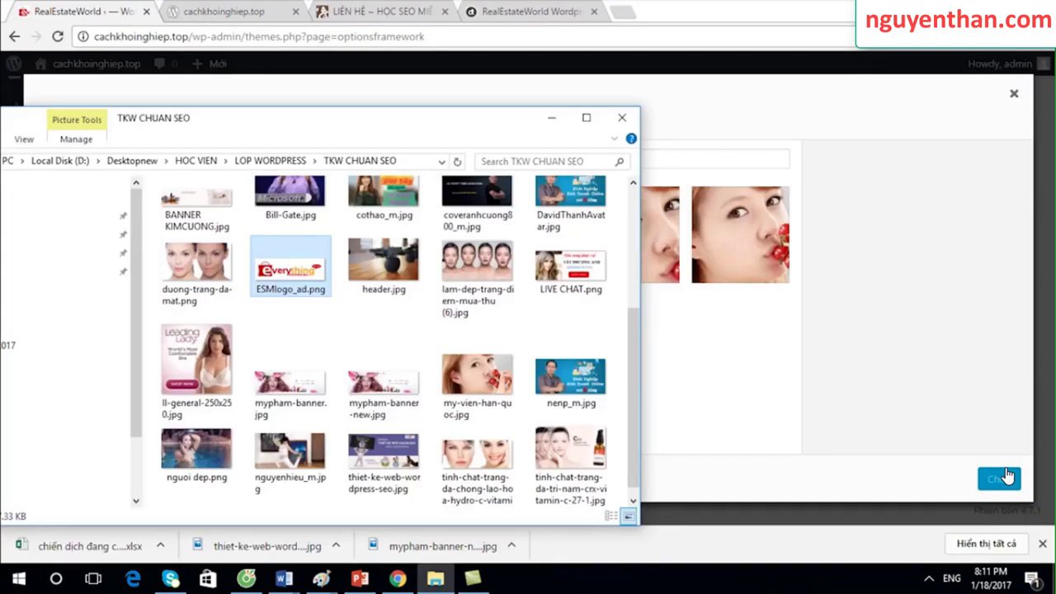
pyautogui.moveTo(294, 270); pyautogui.dragTo(694, 362)
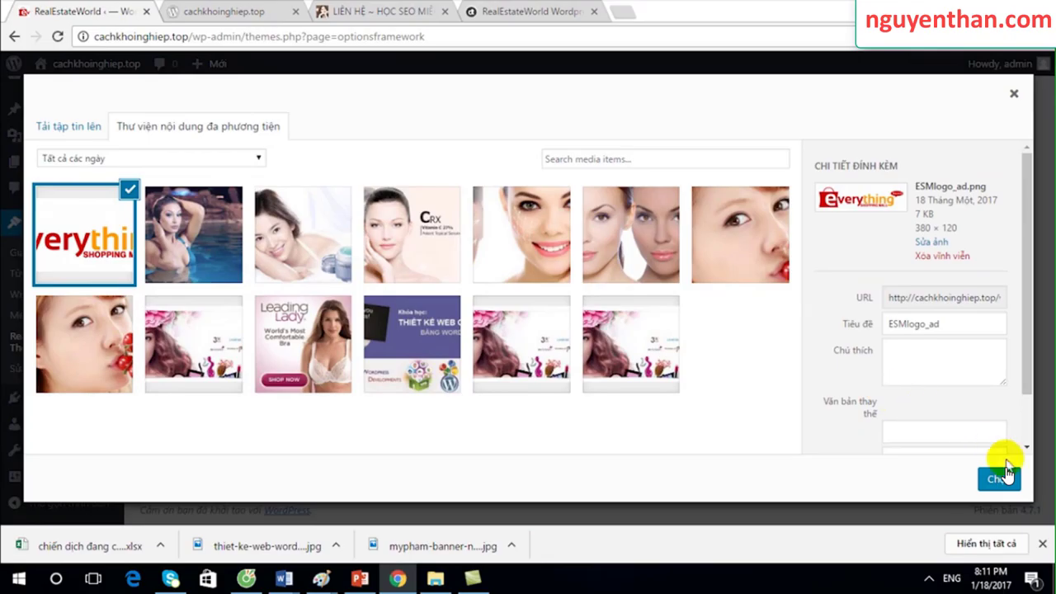
pyautogui.click(1005, 469)
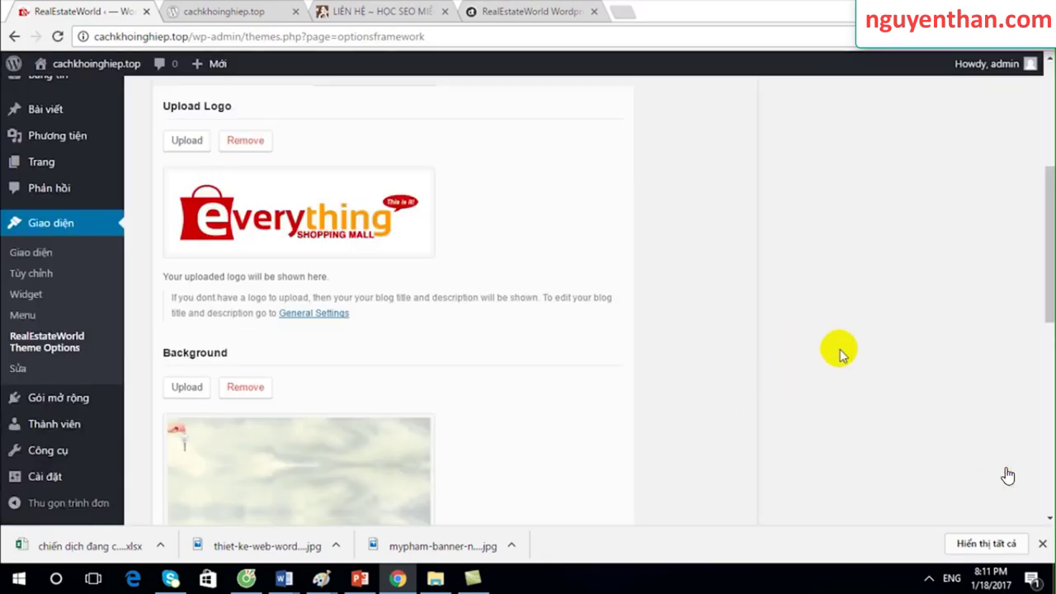
pyautogui.moveTo(1048, 264)
pyautogui.mouseDown()
pyautogui.moveTo(1048, 284)
pyautogui.moveTo(1001, 342)
pyautogui.mouseUp()
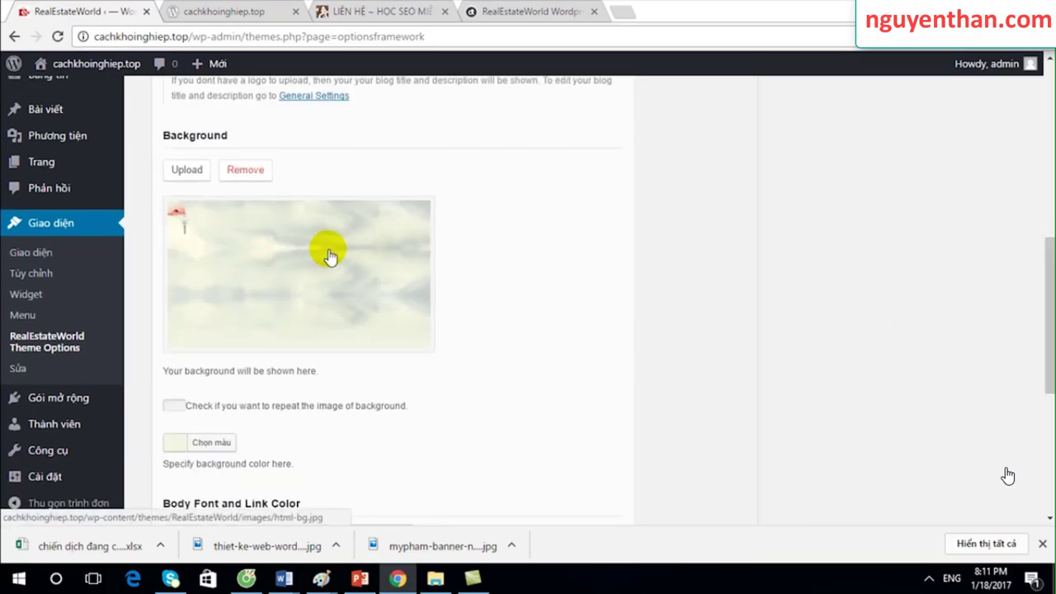
pyautogui.moveTo(1049, 294)
pyautogui.mouseDown()
pyautogui.moveTo(1049, 353)
pyautogui.moveTo(1044, 217)
pyautogui.mouseUp()
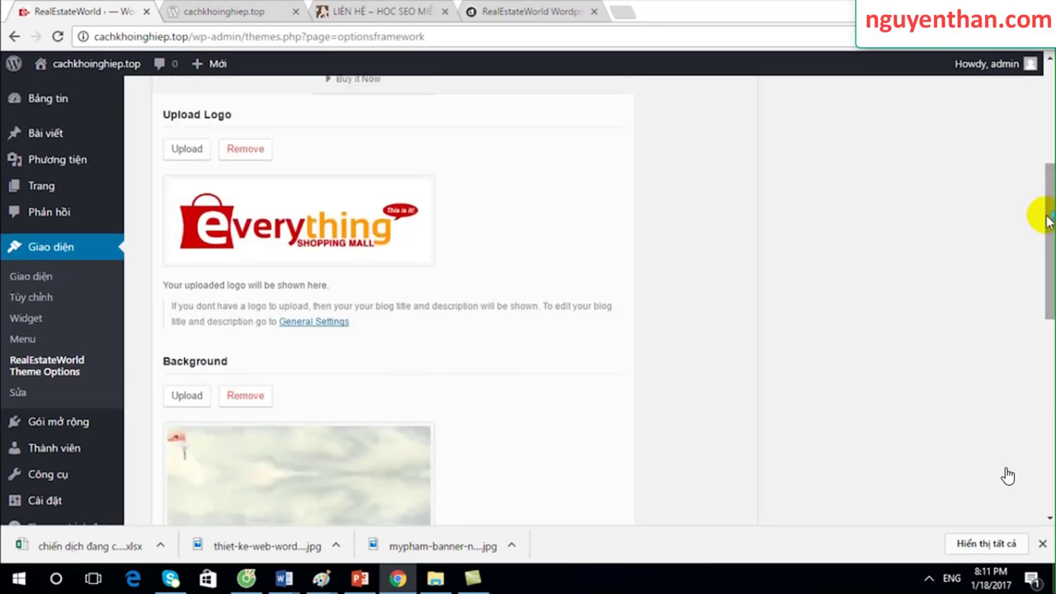
pyautogui.click(245, 11)
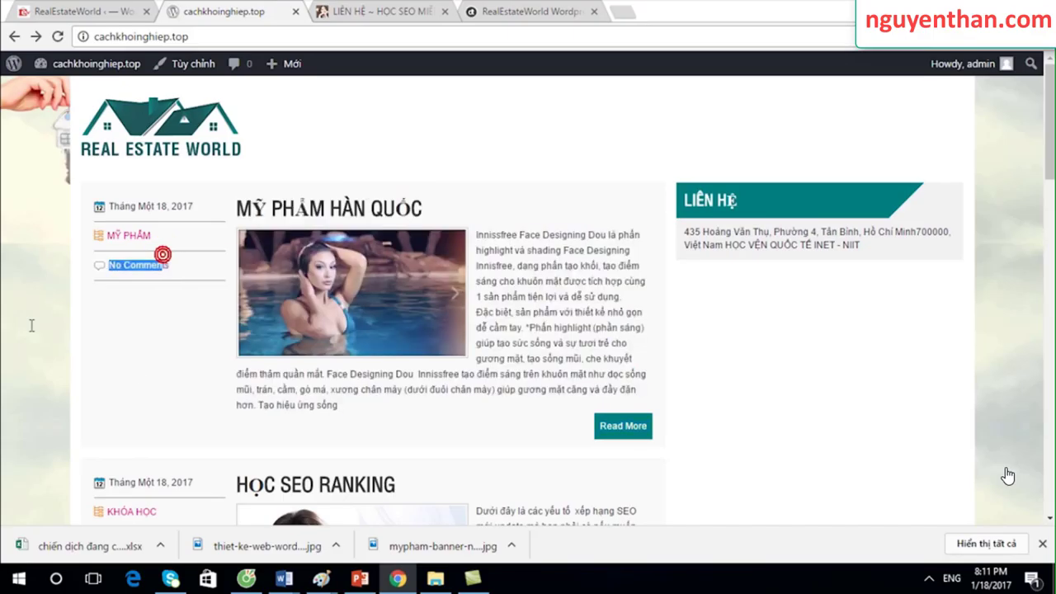
pyautogui.moveTo(163, 254); pyautogui.dragTo(1046, 170)
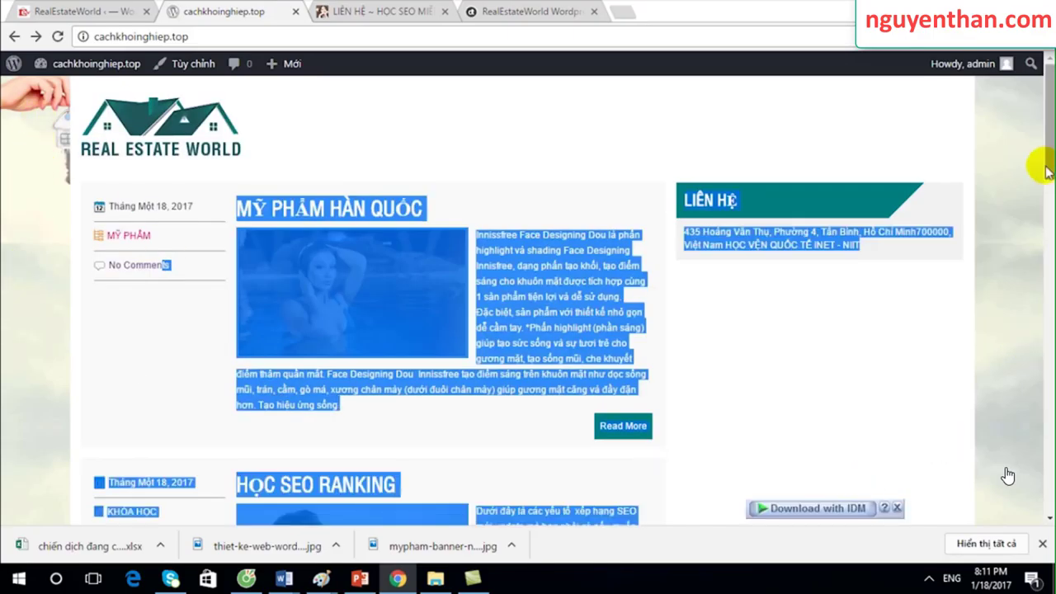
pyautogui.scroll(-1, 1046, 170)
pyautogui.click(70, 8)
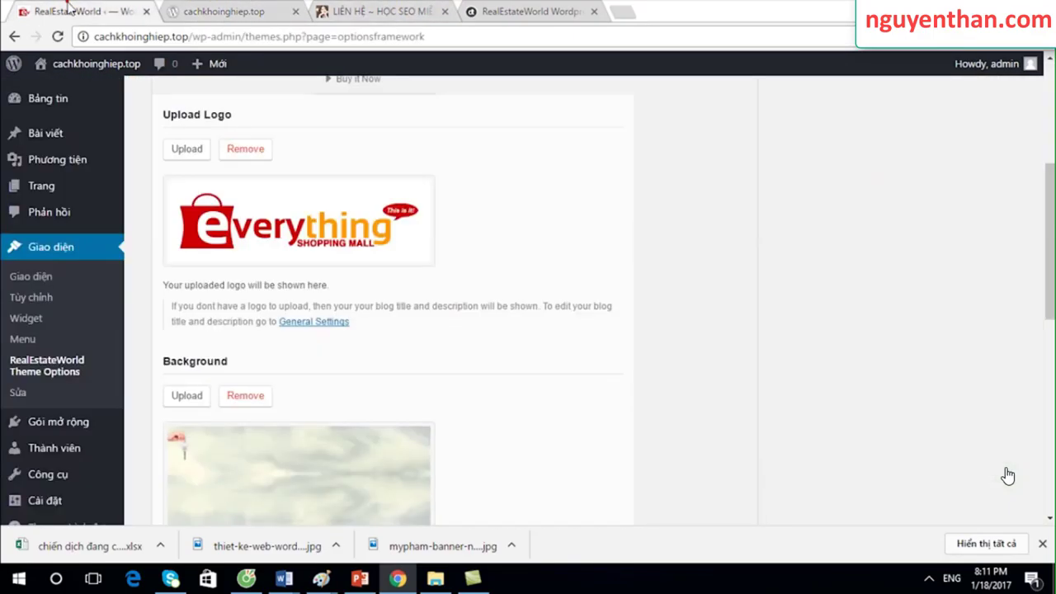
pyautogui.moveTo(1046, 239)
pyautogui.mouseDown()
pyautogui.moveTo(1046, 371)
pyautogui.moveTo(1027, 422)
pyautogui.mouseUp()
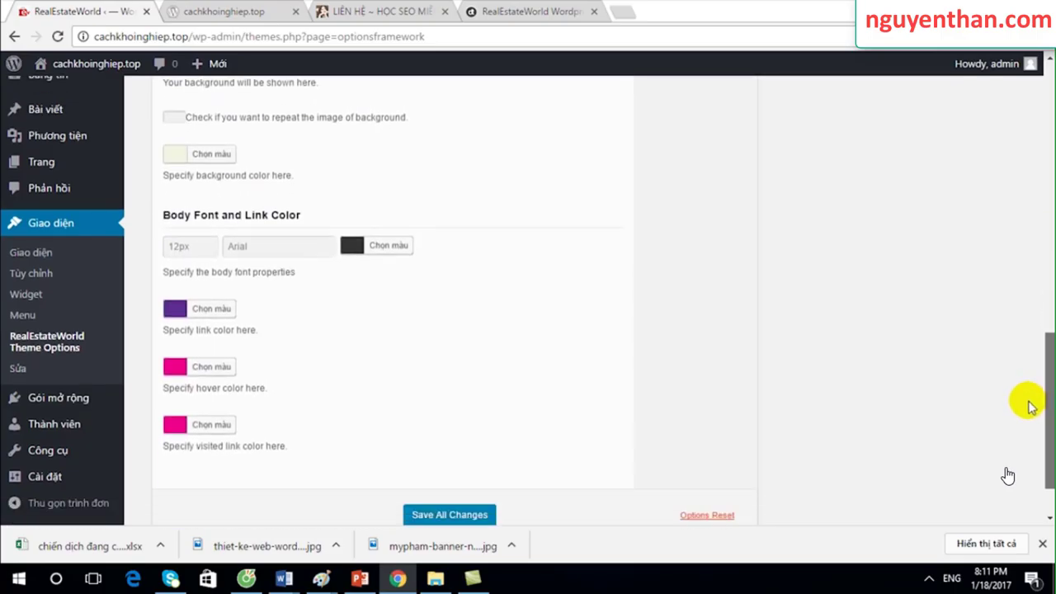
pyautogui.scroll(-1, 1026, 423)
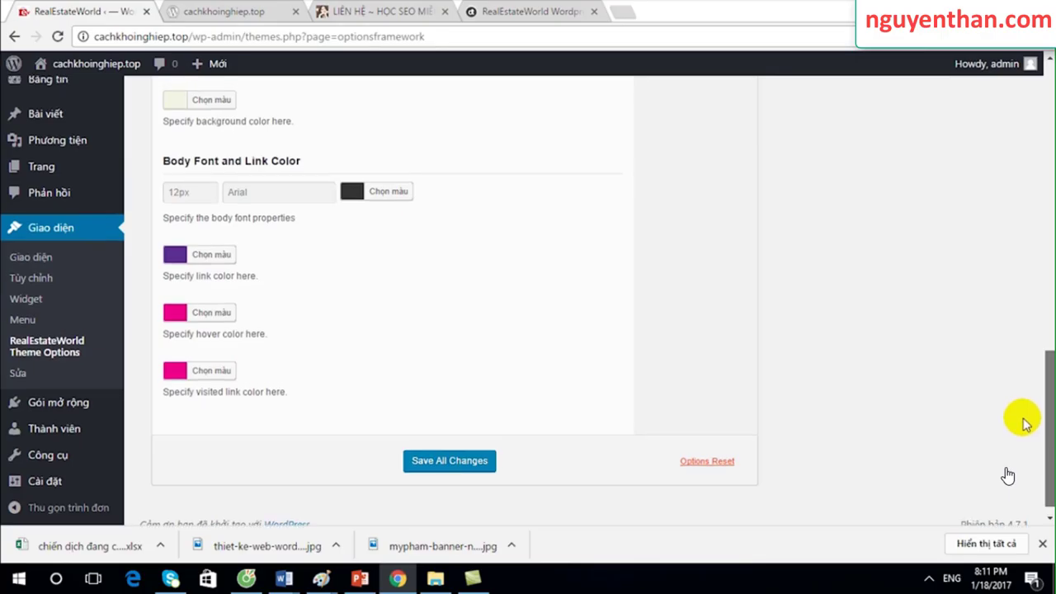
pyautogui.scroll(-1, 1025, 423)
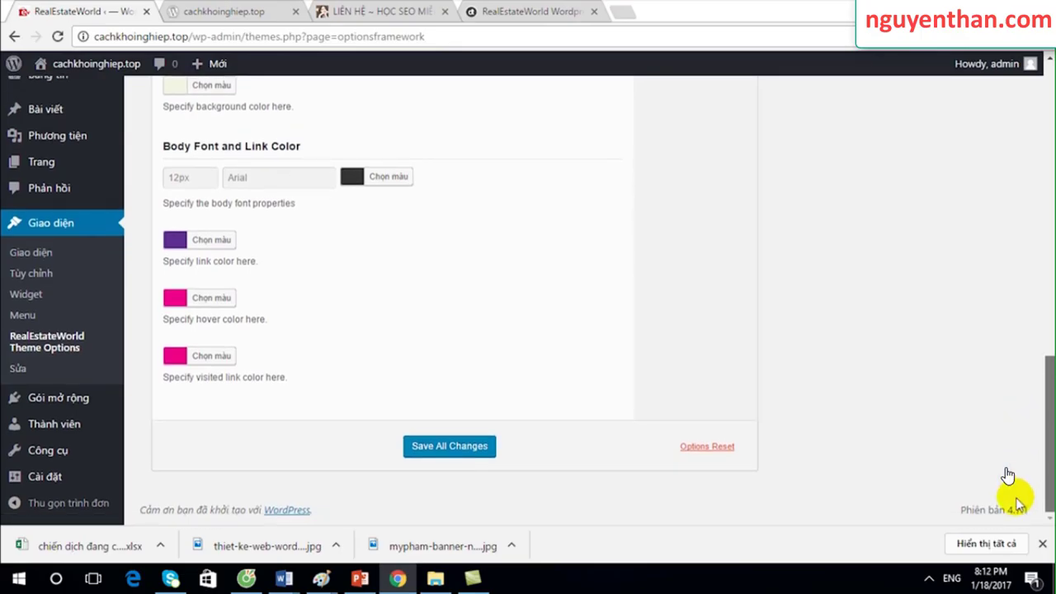
pyautogui.scroll(10, 1008, 476)
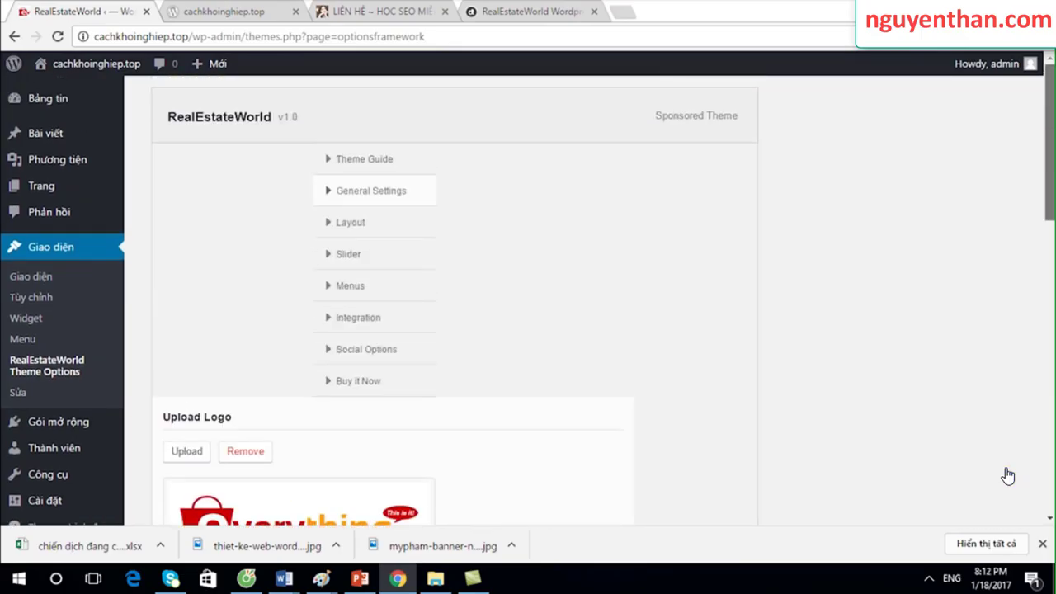
pyautogui.moveTo(1049, 165); pyautogui.dragTo(1001, 436)
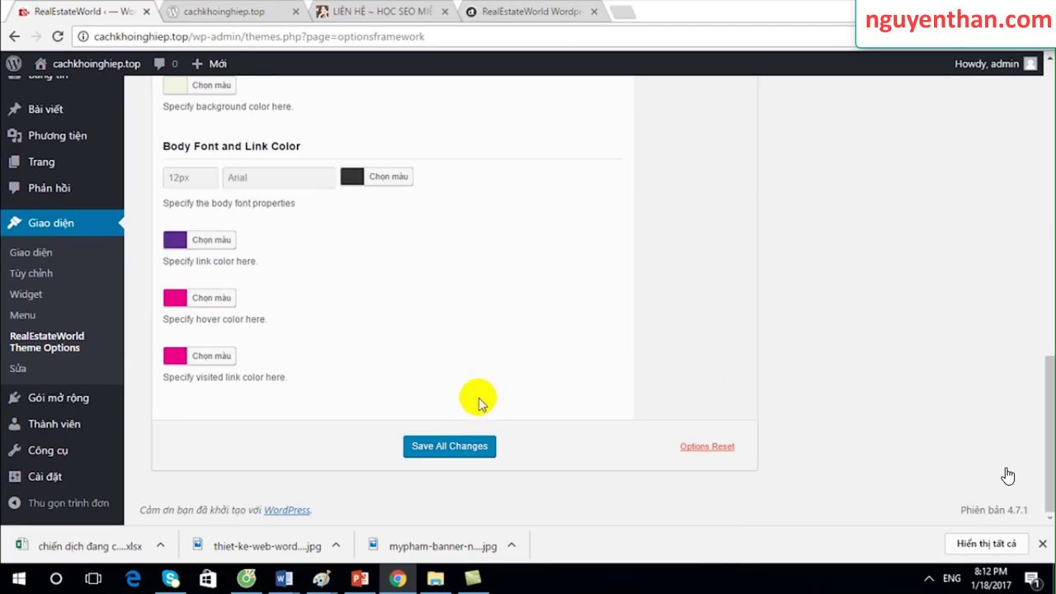
pyautogui.moveTo(1047, 412); pyautogui.dragTo(1048, 223)
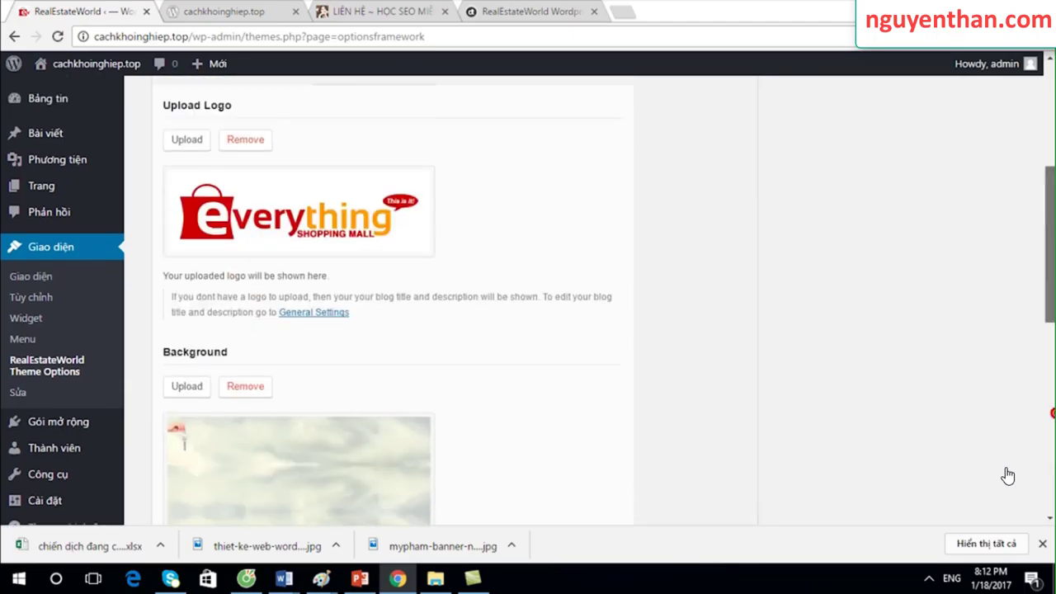
pyautogui.scroll(5, 1008, 476)
# Open the theme's Layout settings and scroll to the Read More field
pyautogui.click(359, 234)
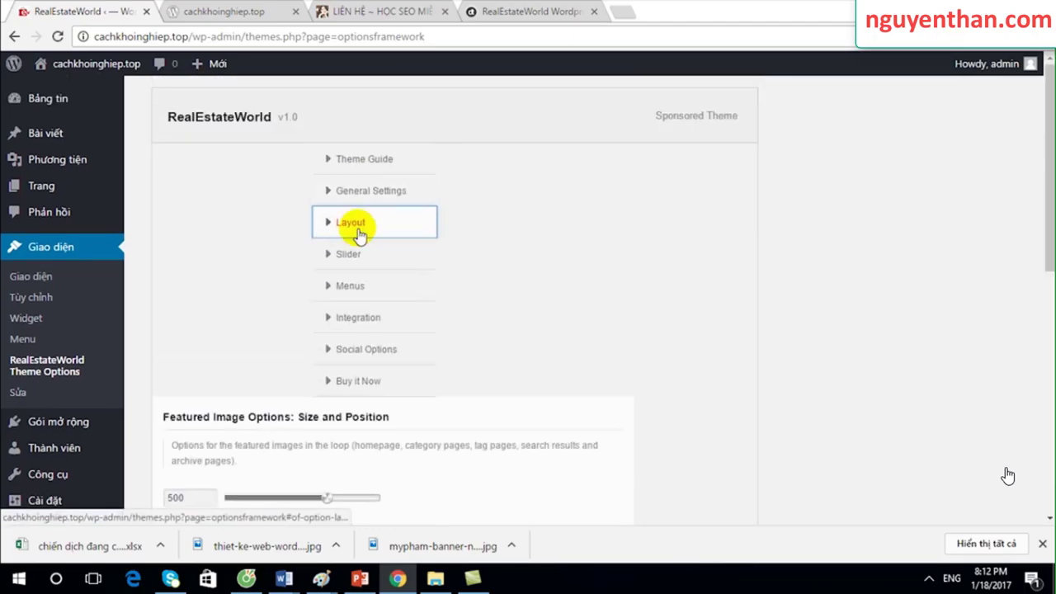
pyautogui.moveTo(1050, 188); pyautogui.dragTo(1050, 263)
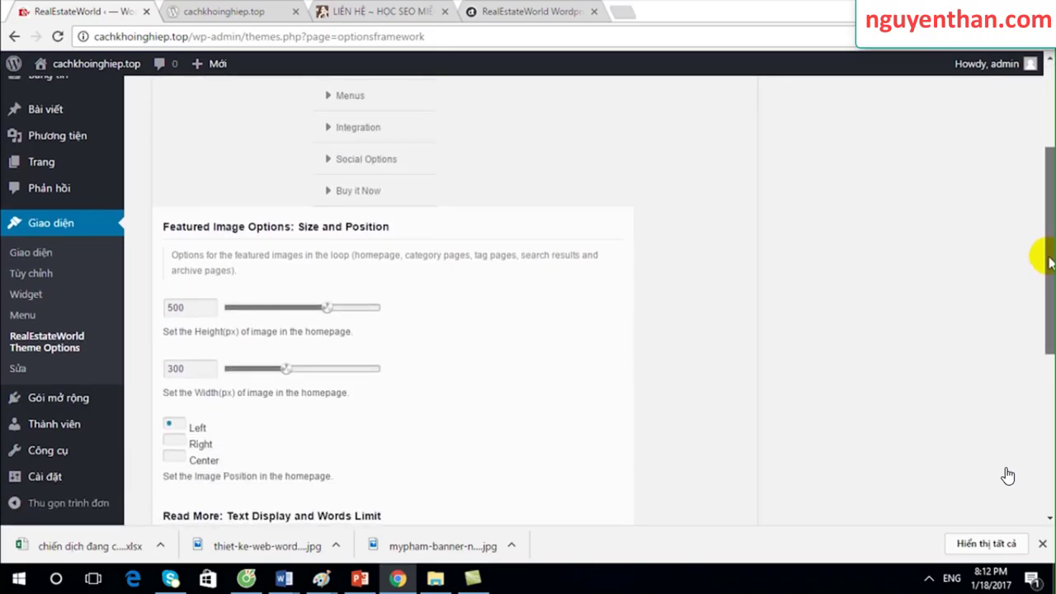
pyautogui.moveTo(1050, 262)
pyautogui.mouseDown()
pyautogui.moveTo(1050, 388)
pyautogui.moveTo(1050, 246)
pyautogui.mouseUp()
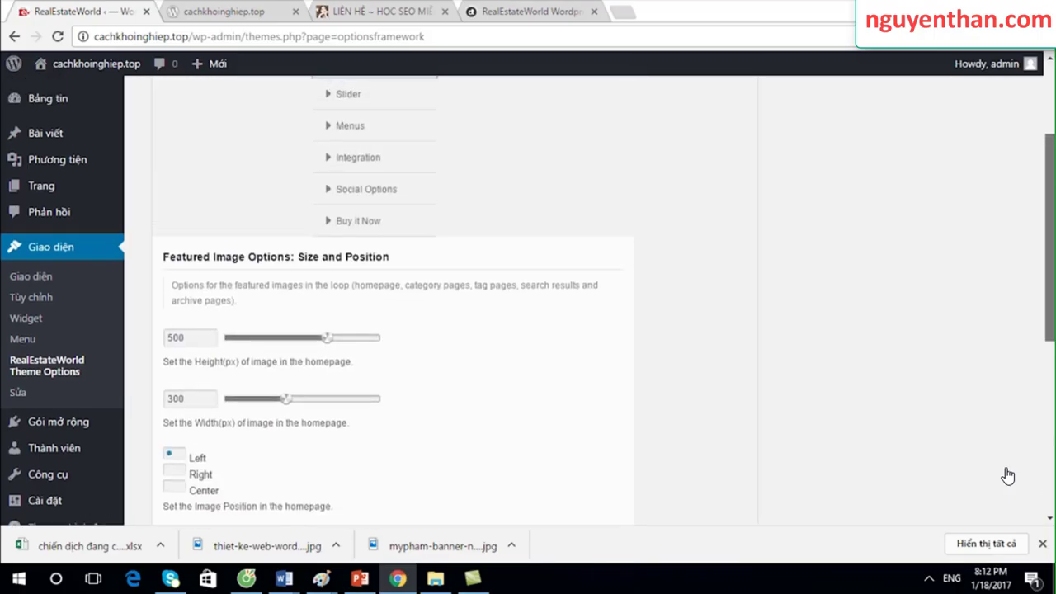
pyautogui.scroll(2, 1007, 476)
pyautogui.moveTo(1044, 177); pyautogui.dragTo(1041, 284)
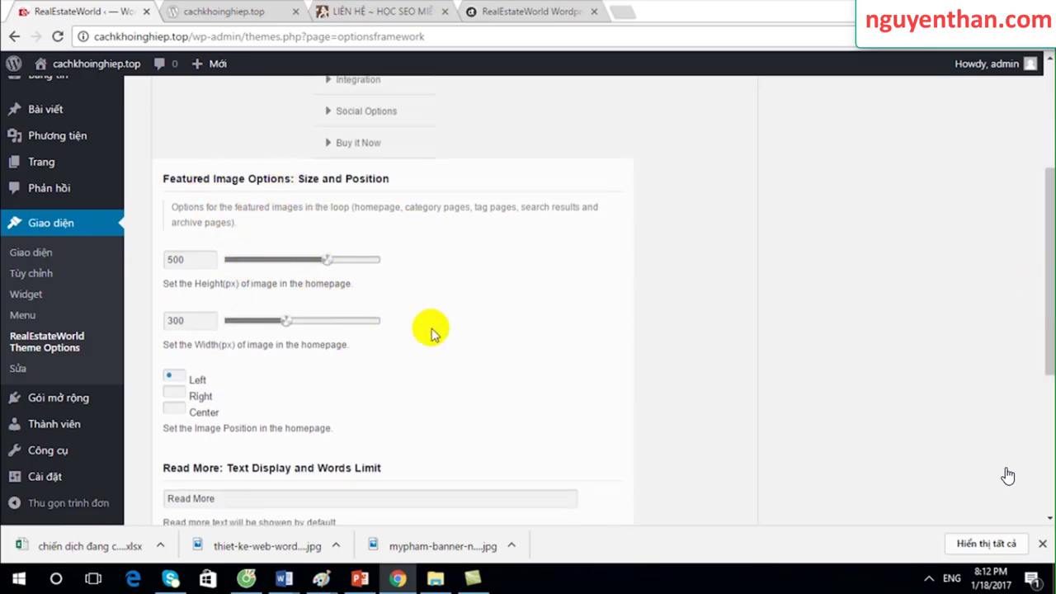
pyautogui.moveTo(1045, 294); pyautogui.dragTo(1030, 421)
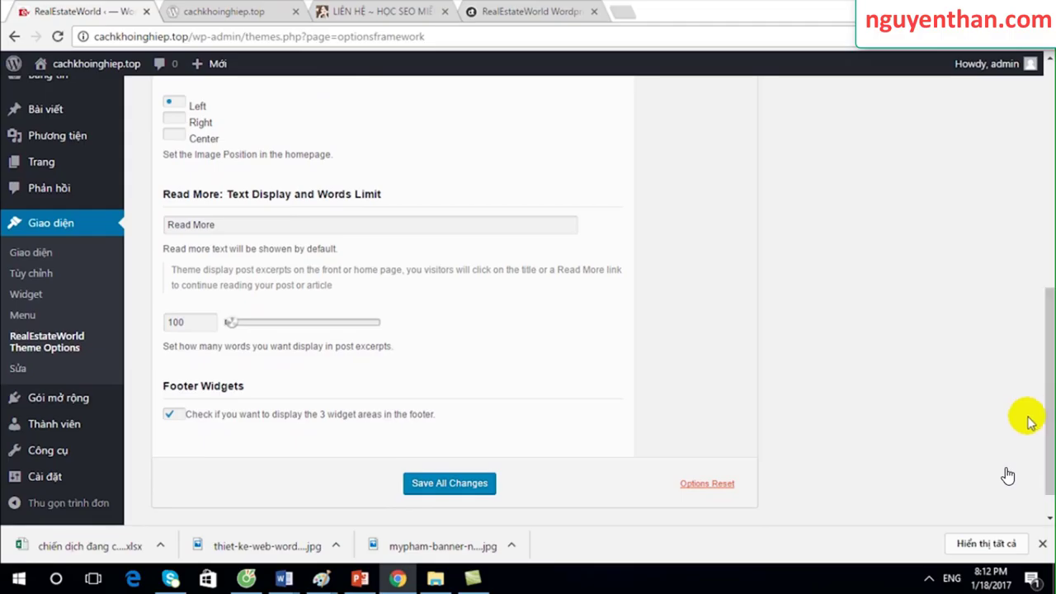
# Change the Read More link text from 'Read More' to 'Xem tiếp'
pyautogui.click(239, 224)
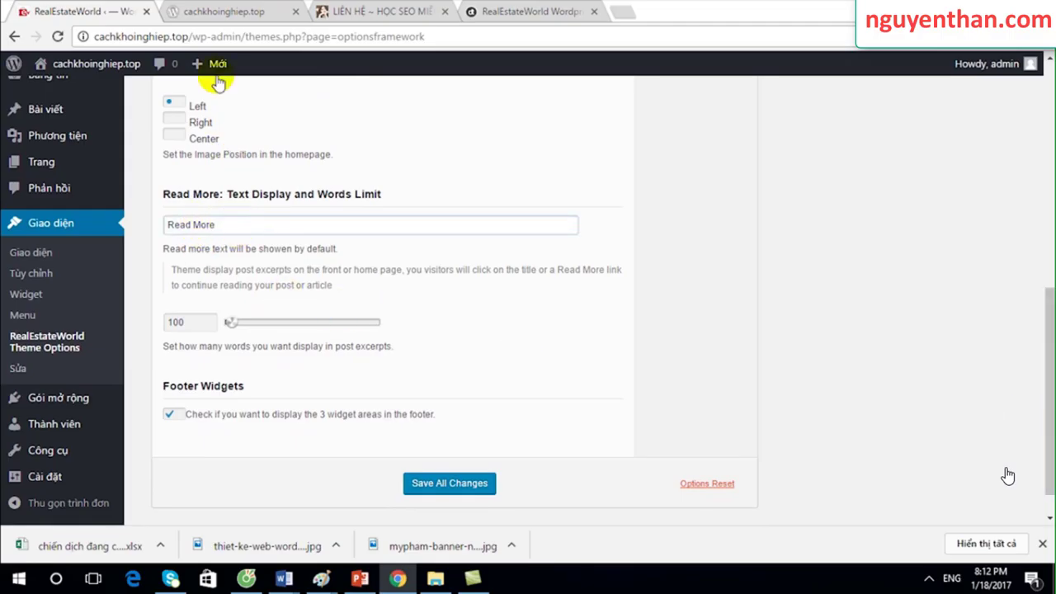
pyautogui.click(218, 11)
pyautogui.click(559, 371)
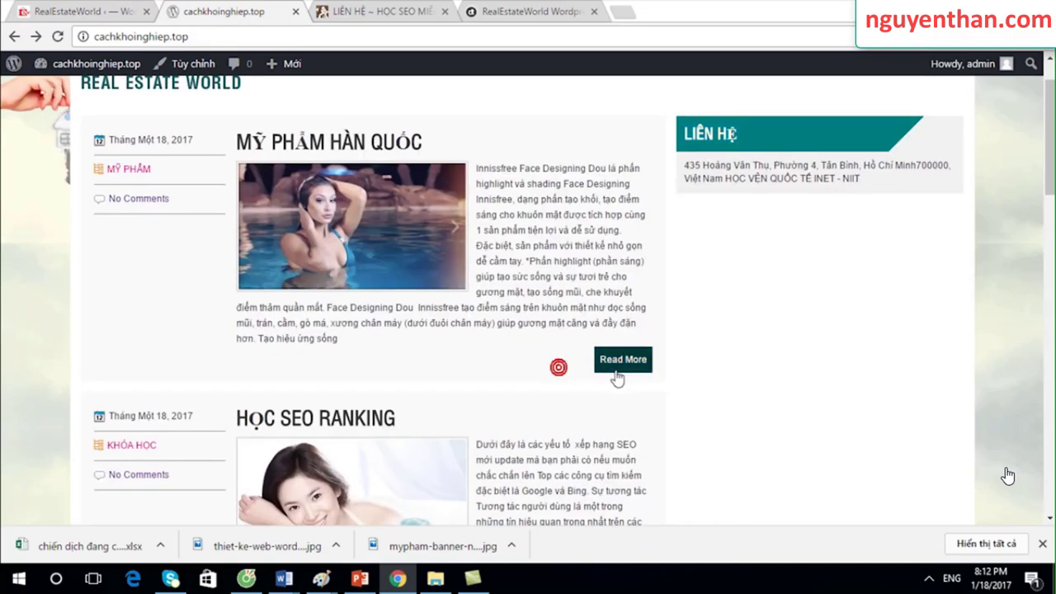
pyautogui.click(65, 10)
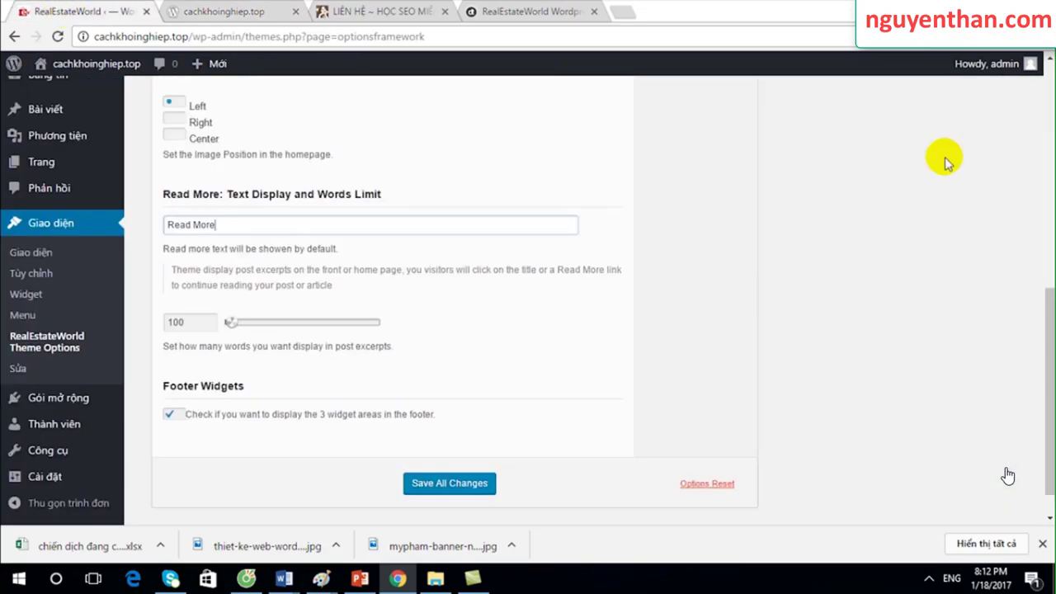
pyautogui.scroll(1, 1008, 476)
pyautogui.scroll(2, 1008, 476)
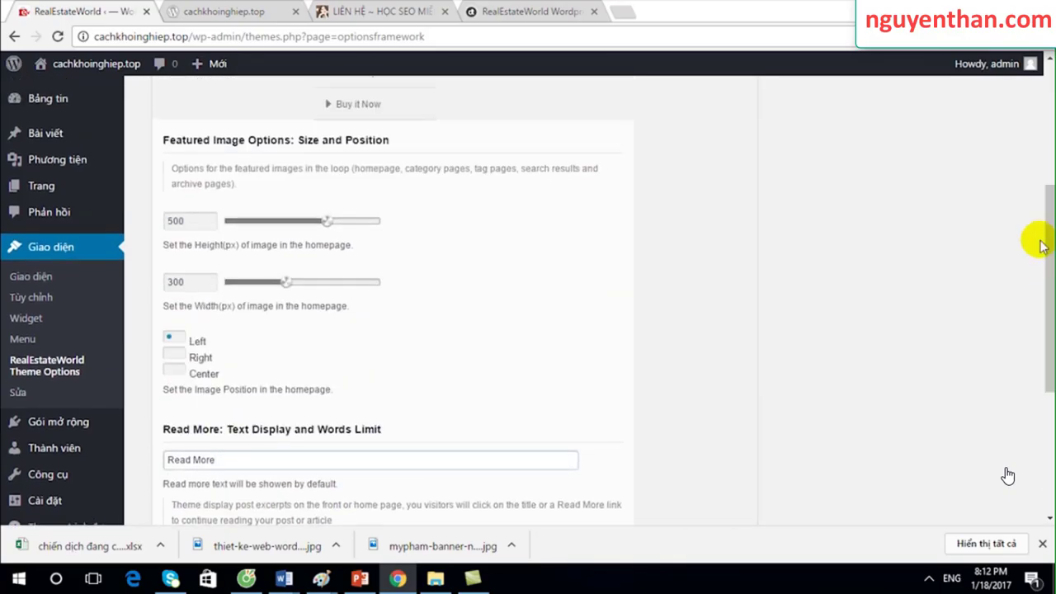
pyautogui.scroll(-2, 1008, 476)
pyautogui.click(277, 337)
pyautogui.write('Xem tiếp')
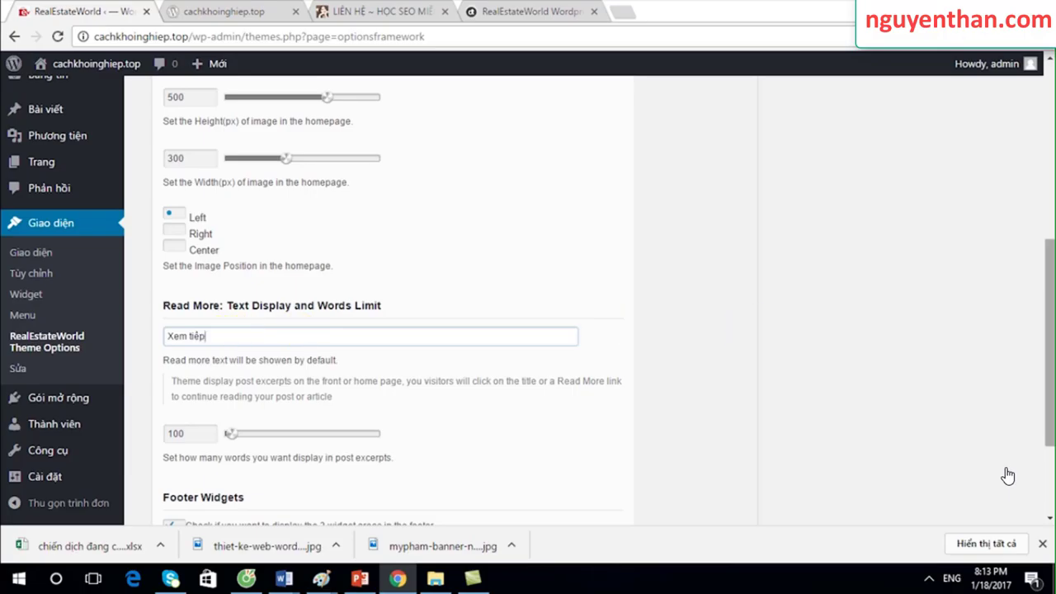
pyautogui.moveTo(1049, 341)
pyautogui.mouseDown()
pyautogui.moveTo(1049, 394)
pyautogui.moveTo(1043, 151)
pyautogui.mouseUp()
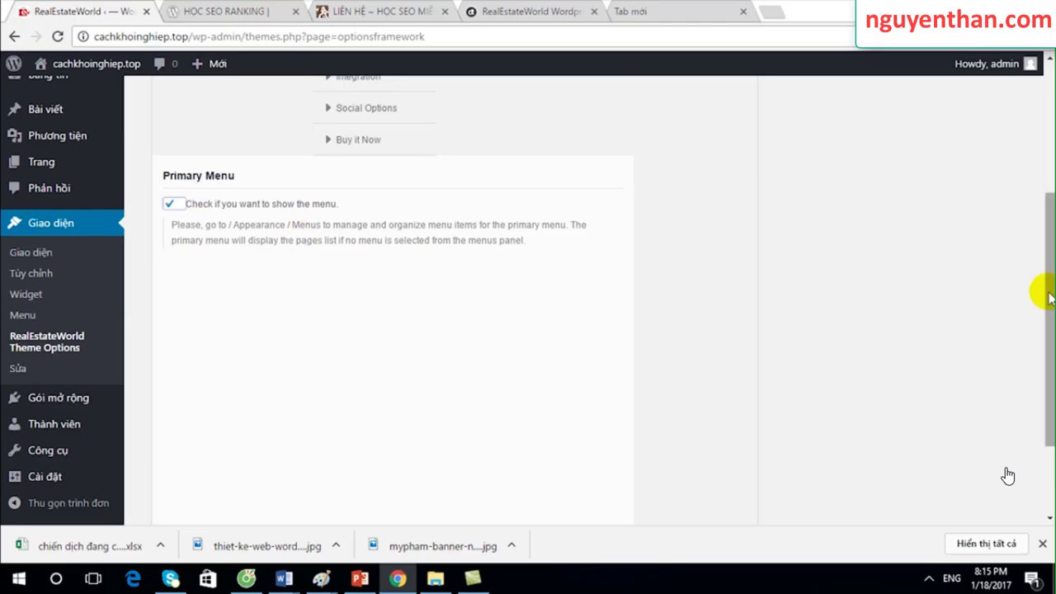
# Review the Custom CSS box under Integration, then move on to Social Options
pyautogui.moveTo(1037, 306)
pyautogui.mouseDown()
pyautogui.moveTo(1029, 390)
pyautogui.moveTo(1040, 215)
pyautogui.mouseUp()
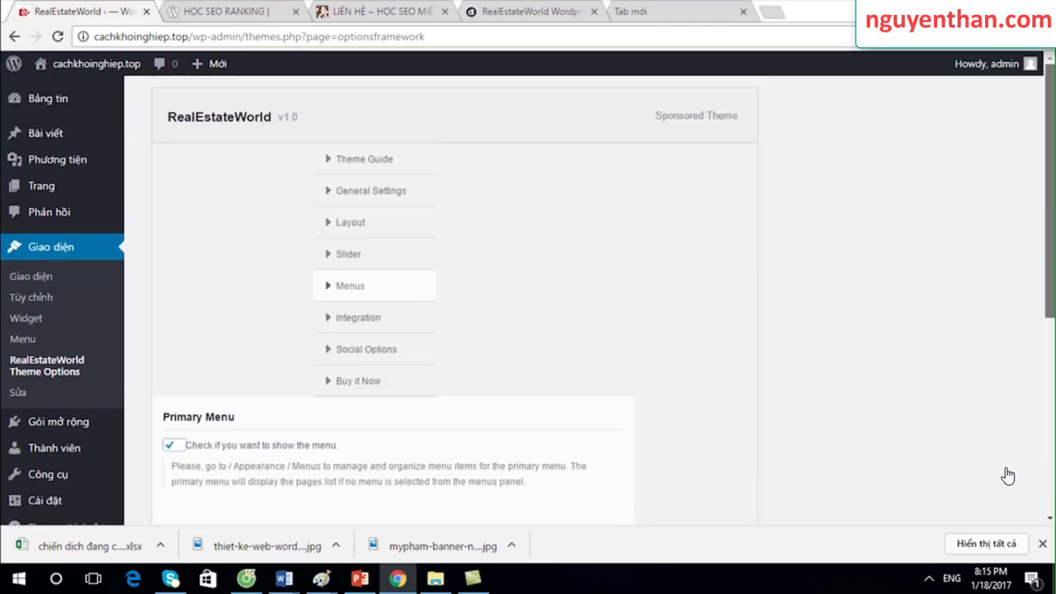
pyautogui.click(374, 321)
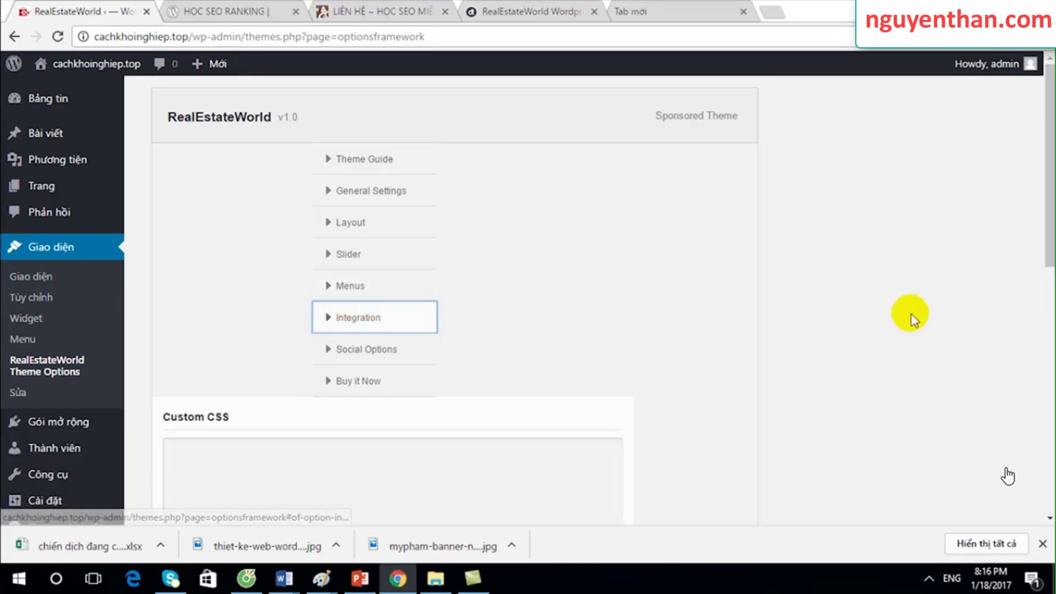
pyautogui.moveTo(1044, 189)
pyautogui.mouseDown()
pyautogui.moveTo(1027, 318)
pyautogui.moveTo(1022, 290)
pyautogui.moveTo(695, 294)
pyautogui.mouseUp()
pyautogui.click(322, 269)
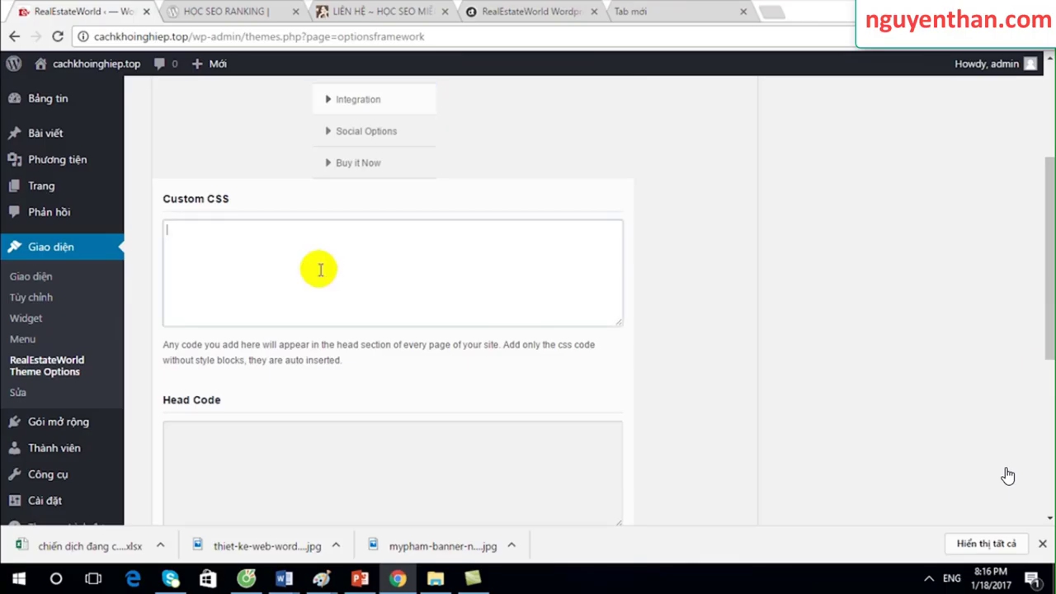
pyautogui.moveTo(1037, 240)
pyautogui.mouseDown()
pyautogui.moveTo(1021, 442)
pyautogui.moveTo(1046, 188)
pyautogui.mouseUp()
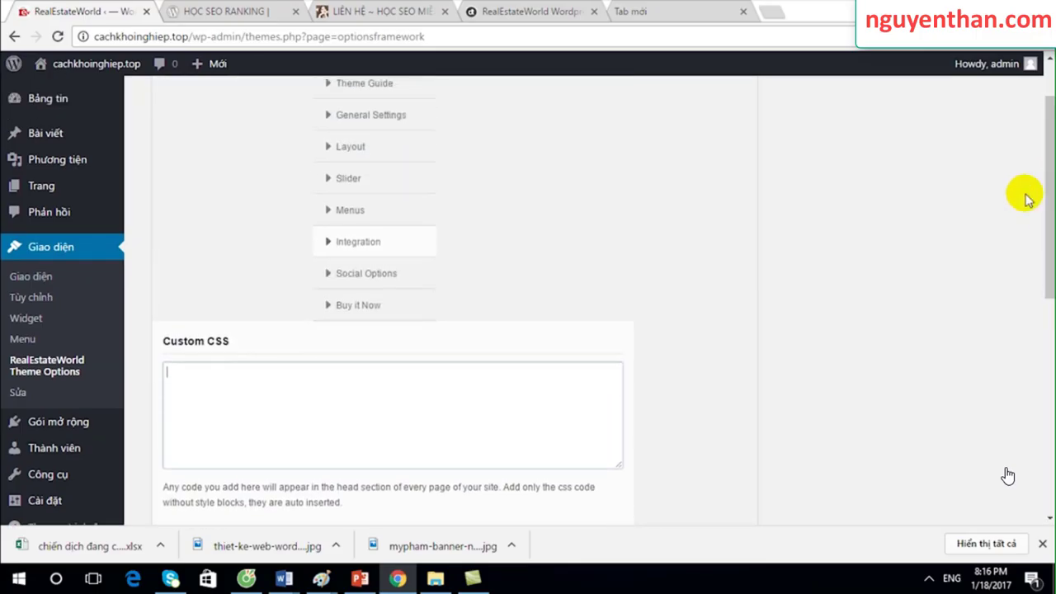
pyautogui.click(382, 277)
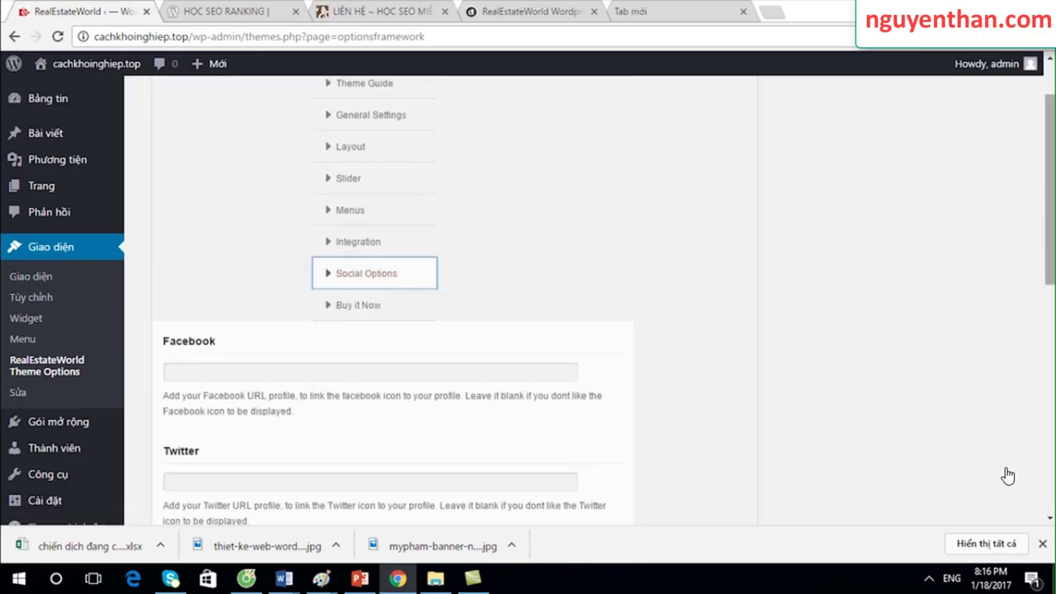
# Copy the Facebook page address from another browser tab into the Facebook URL field
pyautogui.moveTo(1050, 223); pyautogui.dragTo(1050, 265)
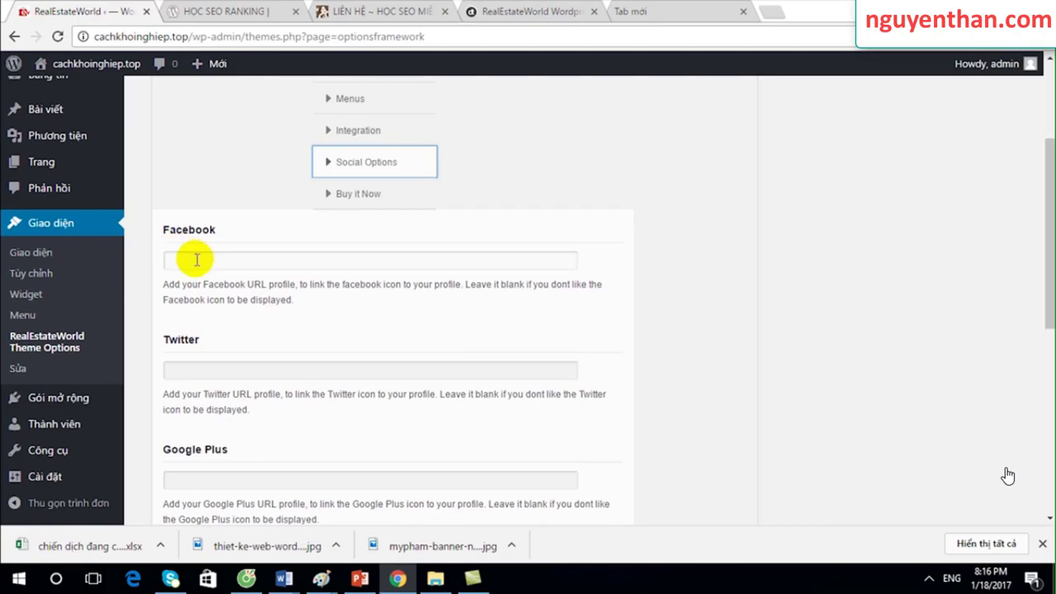
pyautogui.click(195, 260)
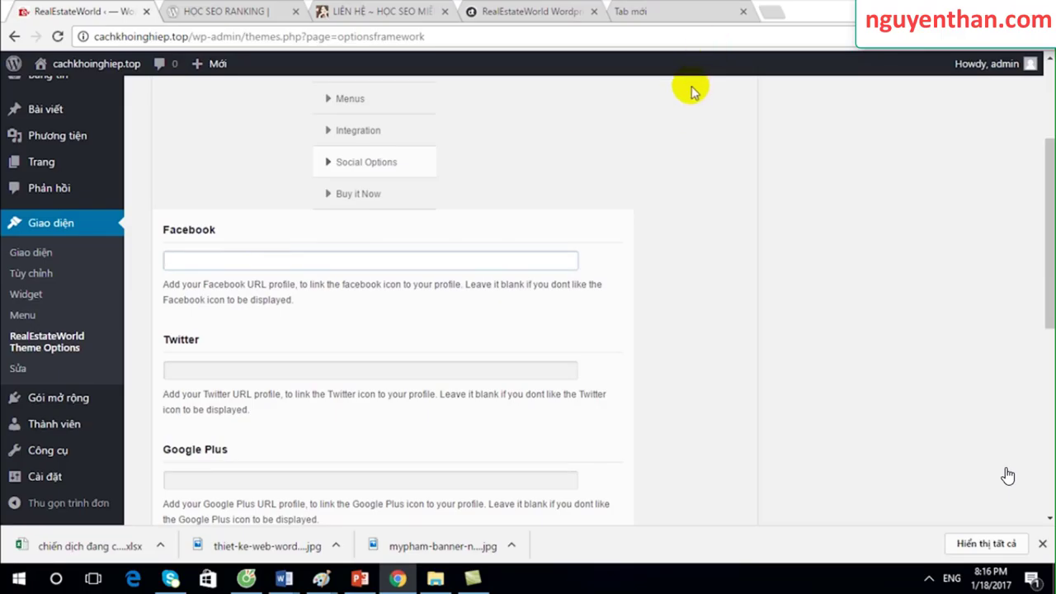
pyautogui.click(269, 260)
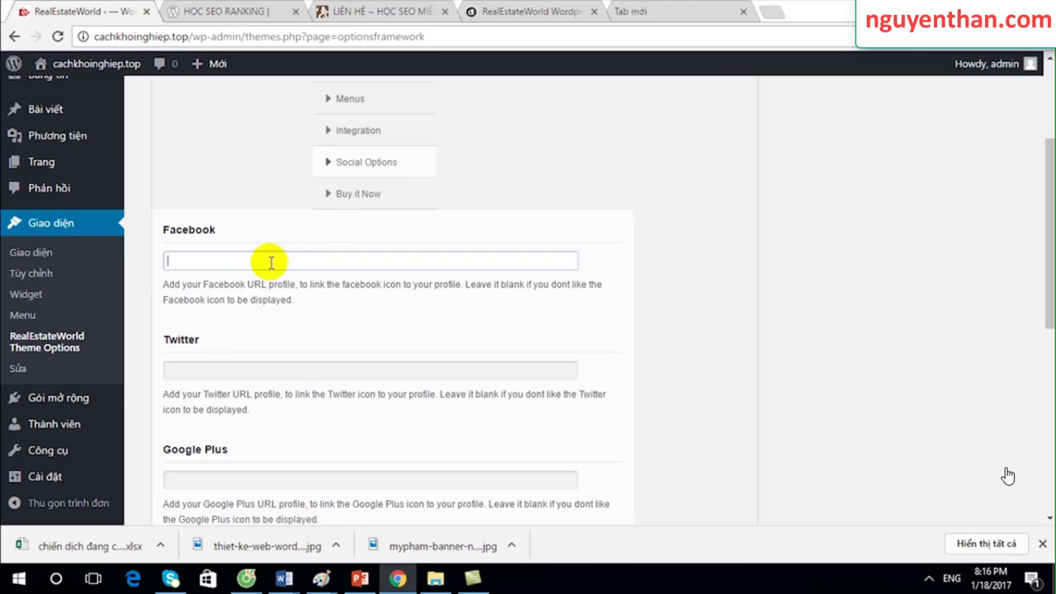
pyautogui.click(706, 16)
pyautogui.write('vnexpress.net')
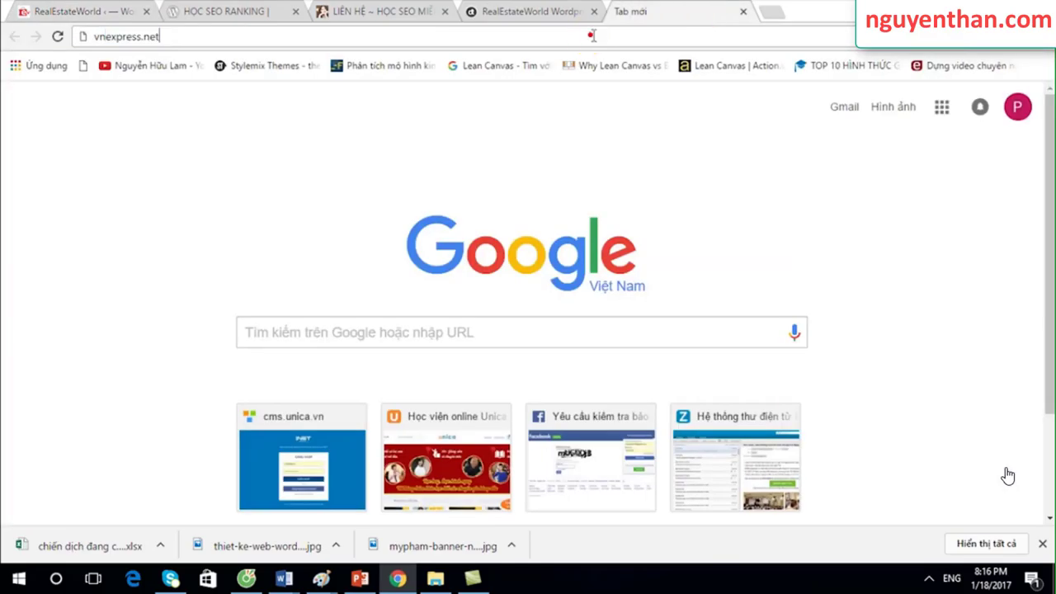
pyautogui.write('f')
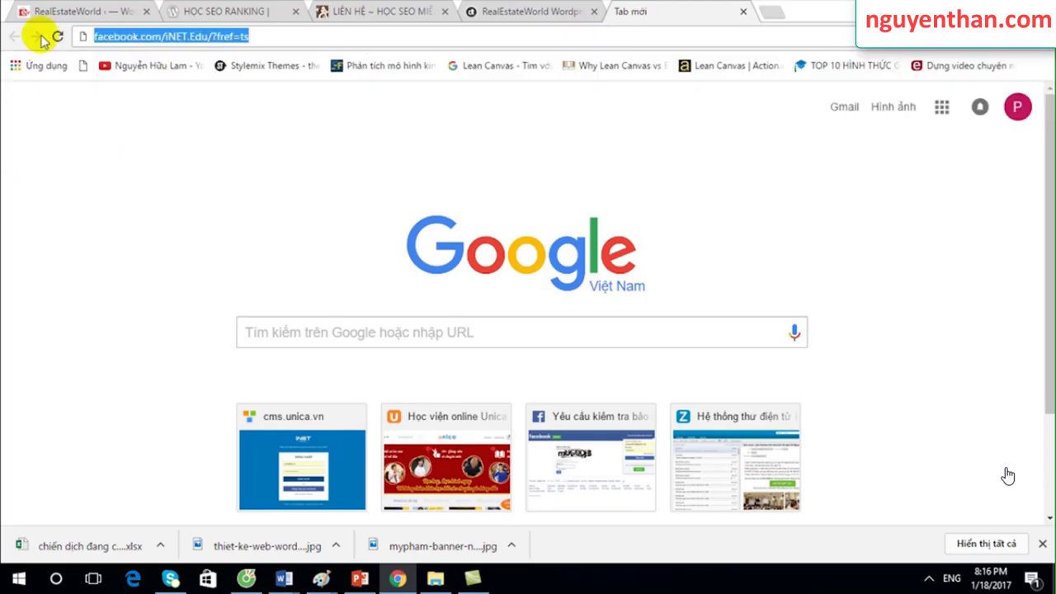
pyautogui.click(50, 11)
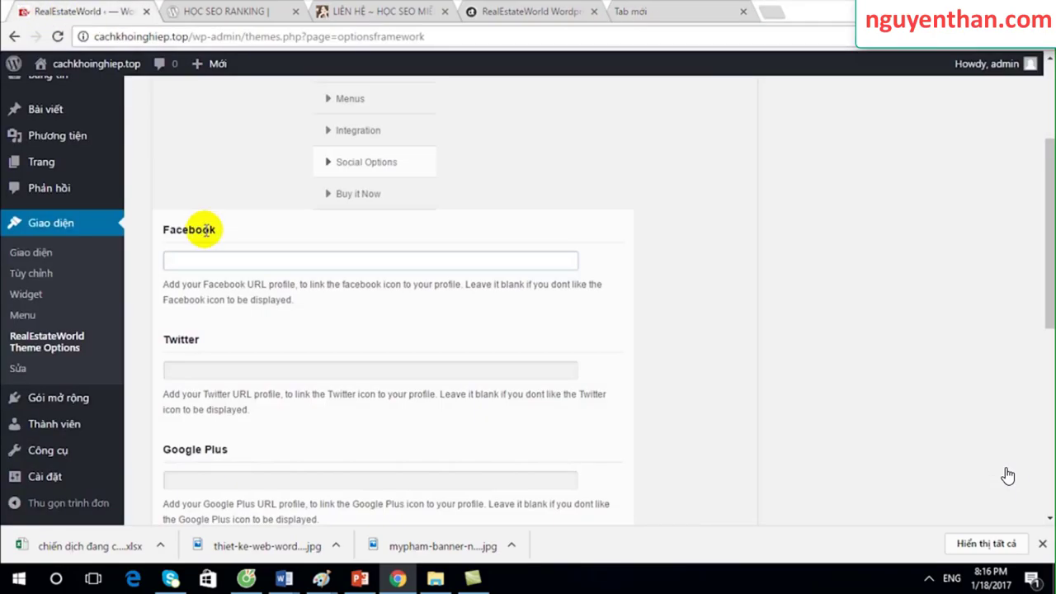
# Fill in the Twitter and Google Plus profile URLs from their browser tabs
pyautogui.click(195, 370)
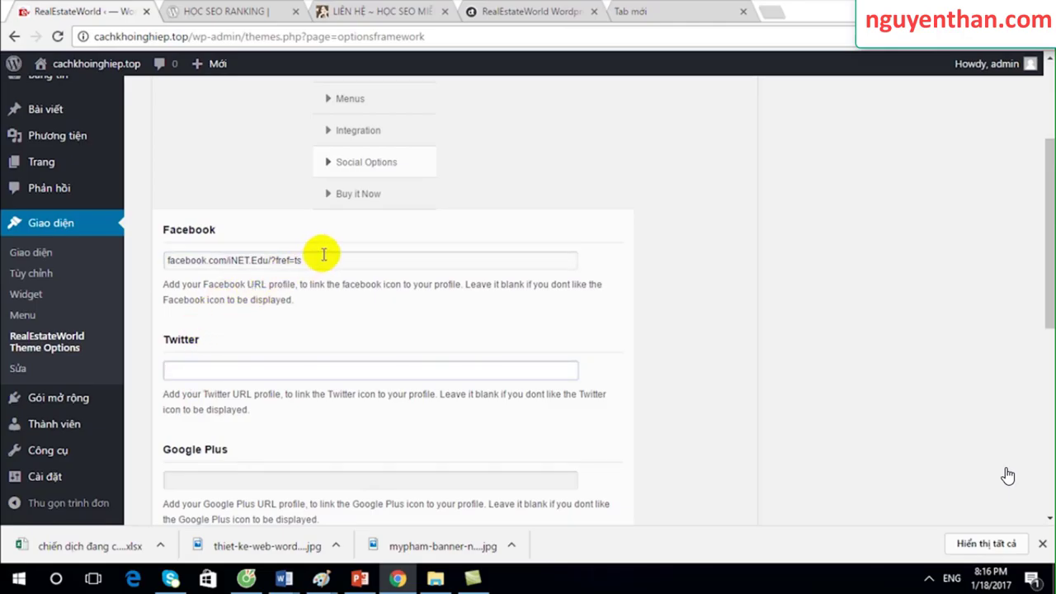
pyautogui.hotkey('ctrl', '9')
pyautogui.click(91, 11)
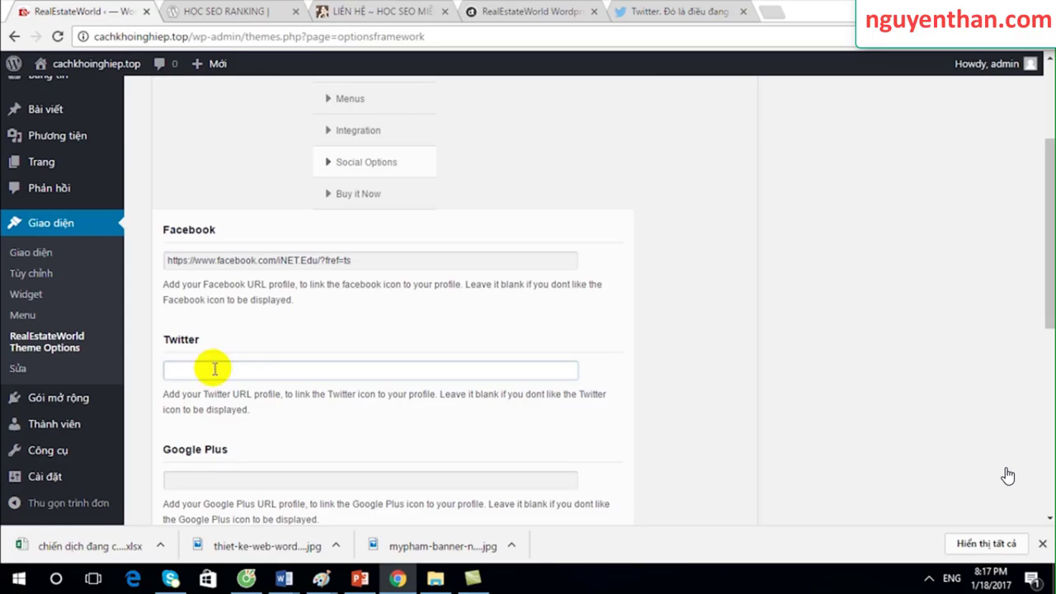
pyautogui.click(243, 479)
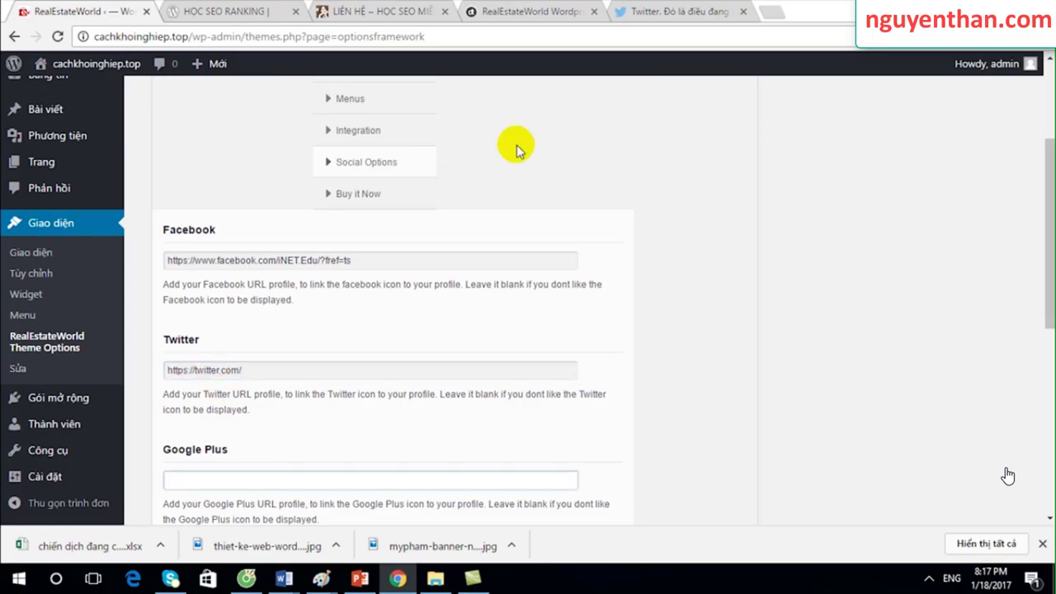
pyautogui.click(767, 11)
pyautogui.click(82, 11)
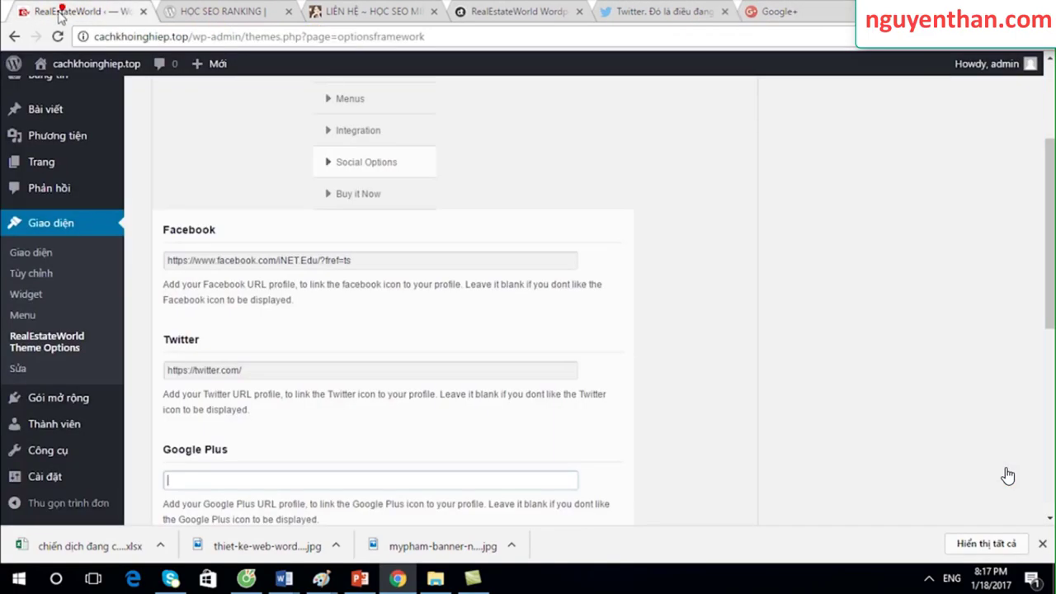
pyautogui.click(219, 476)
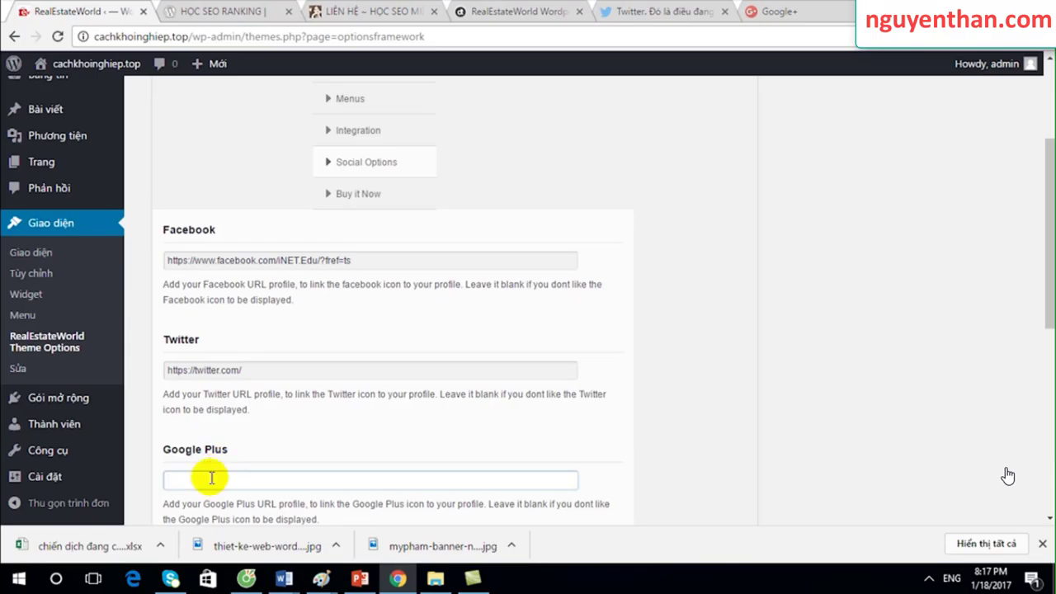
pyautogui.moveTo(1050, 297)
pyautogui.mouseDown()
pyautogui.moveTo(1036, 433)
pyautogui.moveTo(1019, 464)
pyautogui.mouseUp()
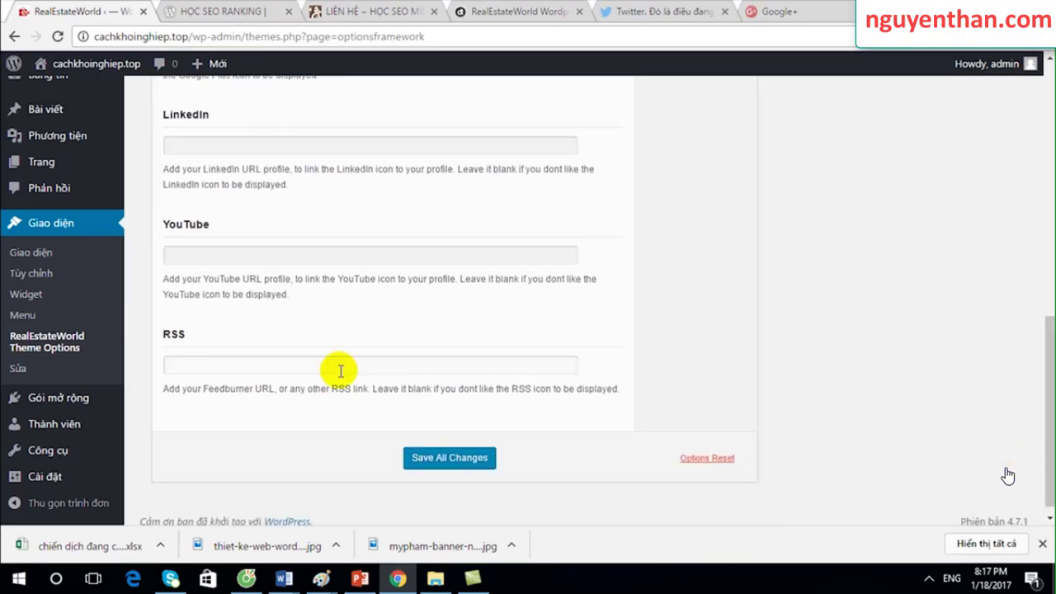
pyautogui.click(289, 254)
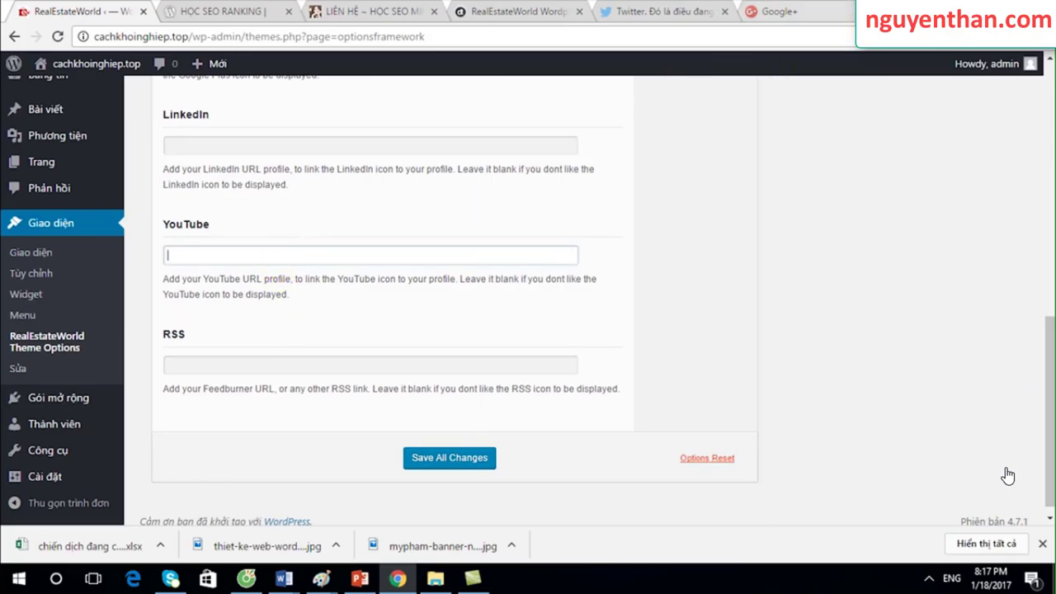
pyautogui.hotkey('ctrl', 't')
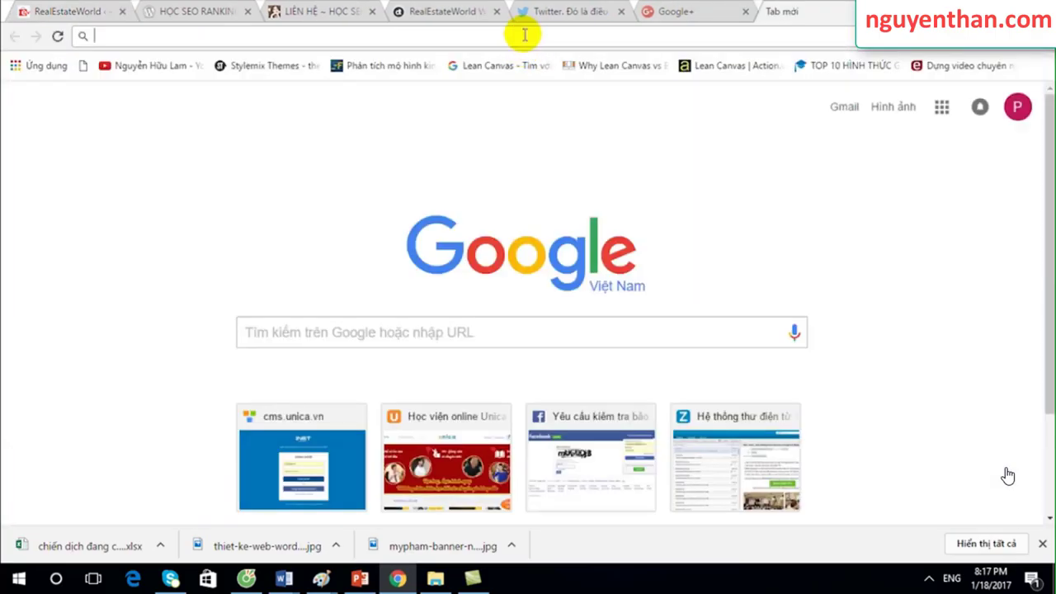
pyautogui.write('youtube.com')
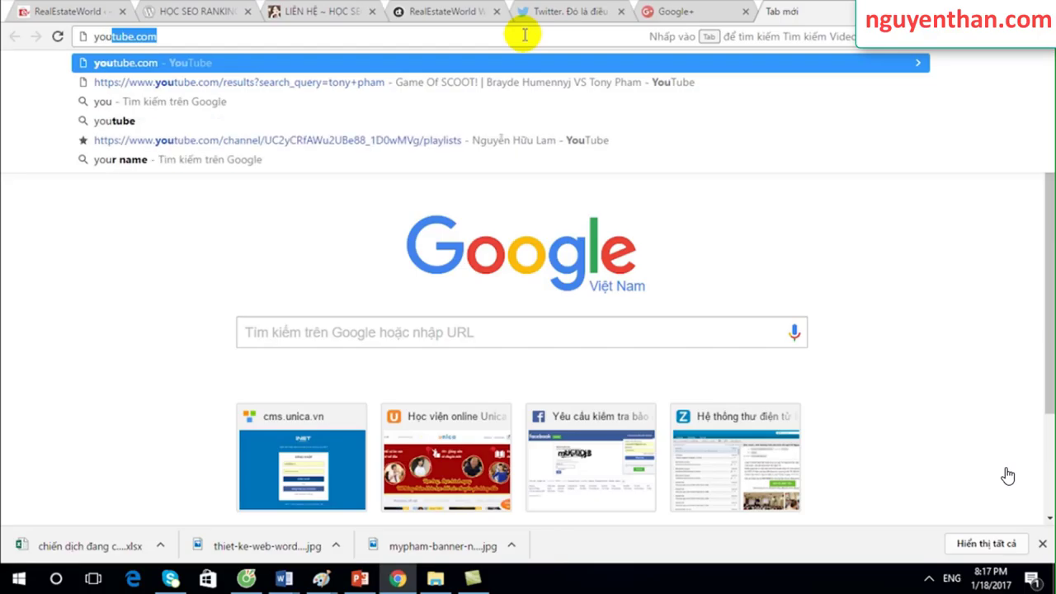
pyautogui.press('Return')
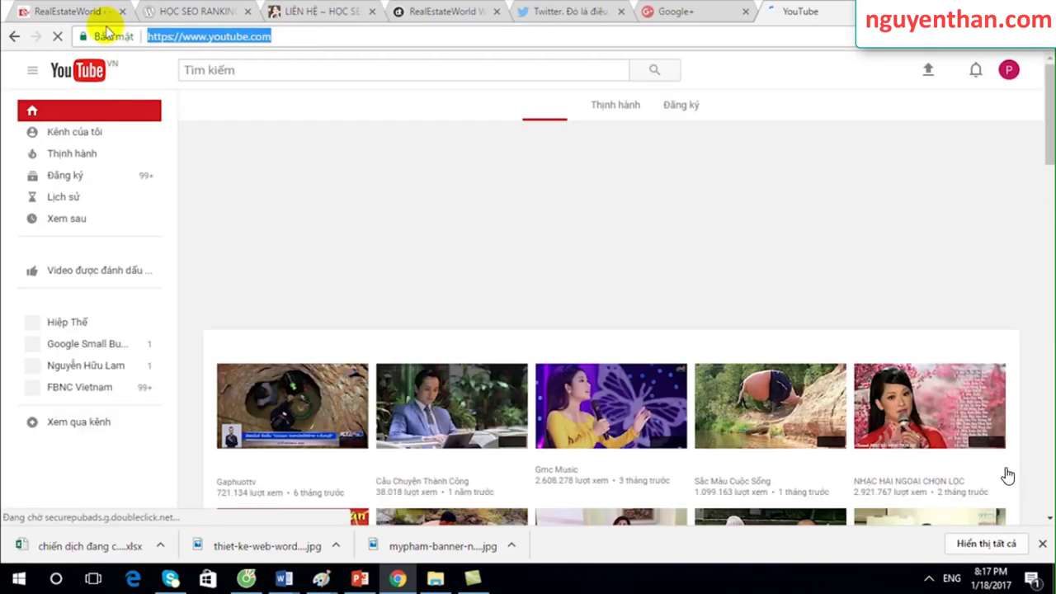
pyautogui.click(82, 11)
pyautogui.click(219, 257)
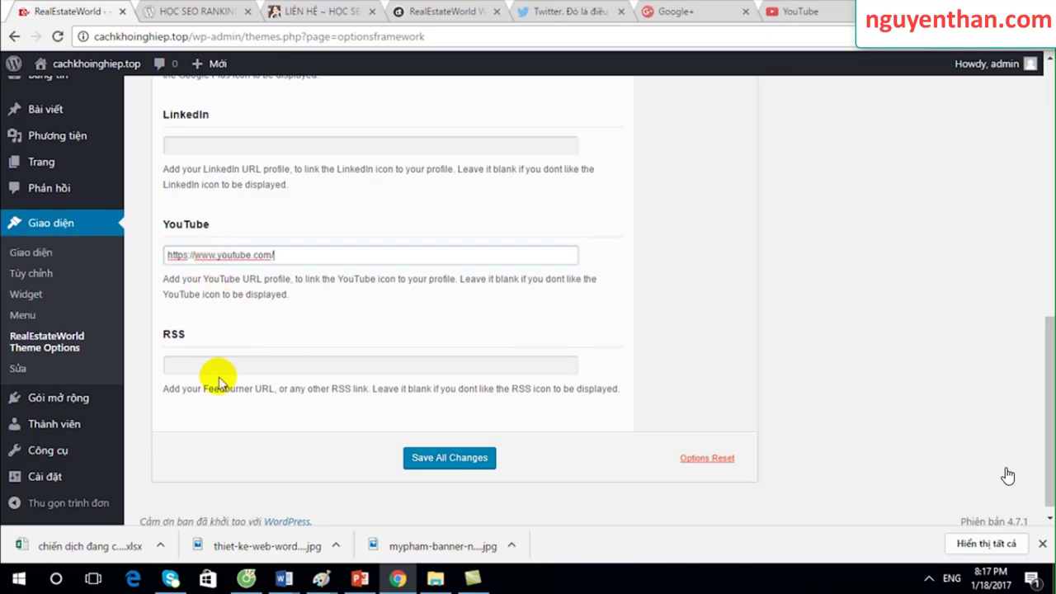
pyautogui.click(471, 460)
pyautogui.moveTo(1049, 392)
pyautogui.mouseDown()
pyautogui.moveTo(1050, 196)
pyautogui.moveTo(1013, 388)
pyautogui.mouseUp()
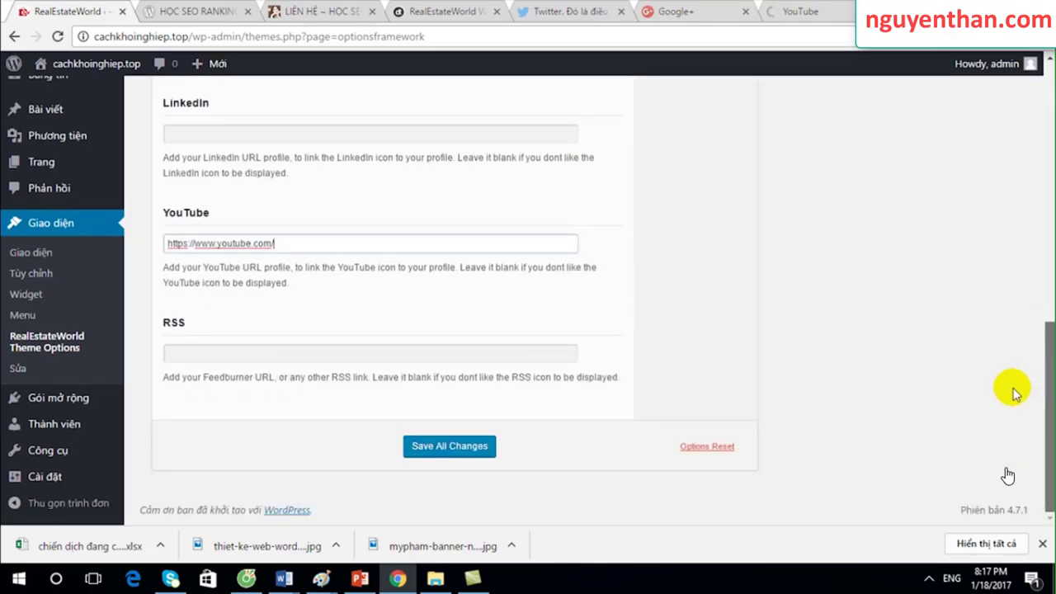
pyautogui.click(464, 448)
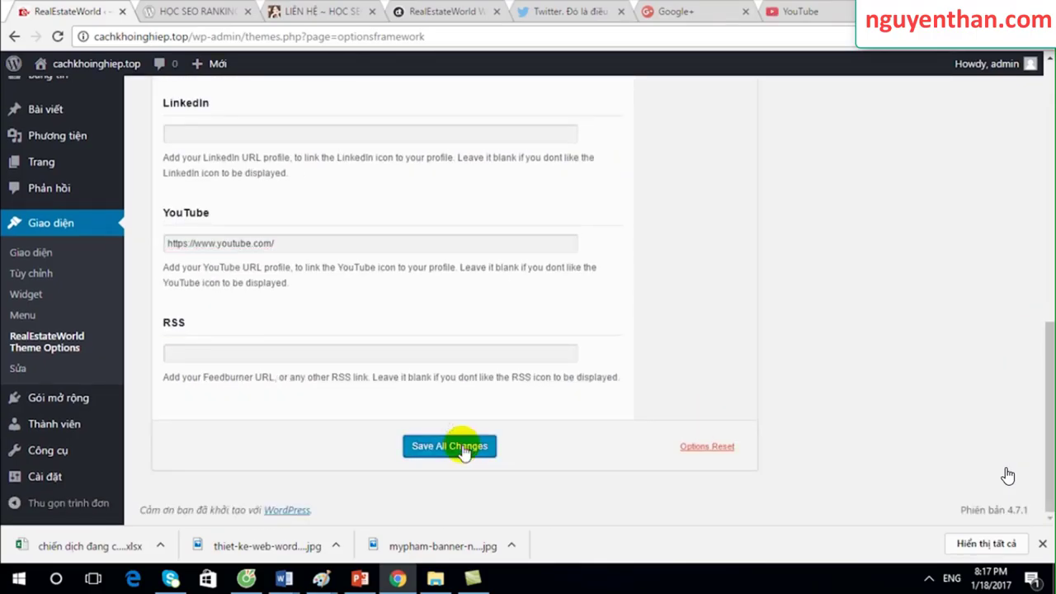
# Reload the HỌC SEO RANKING post to show the new everything logo and social icons
pyautogui.click(204, 17)
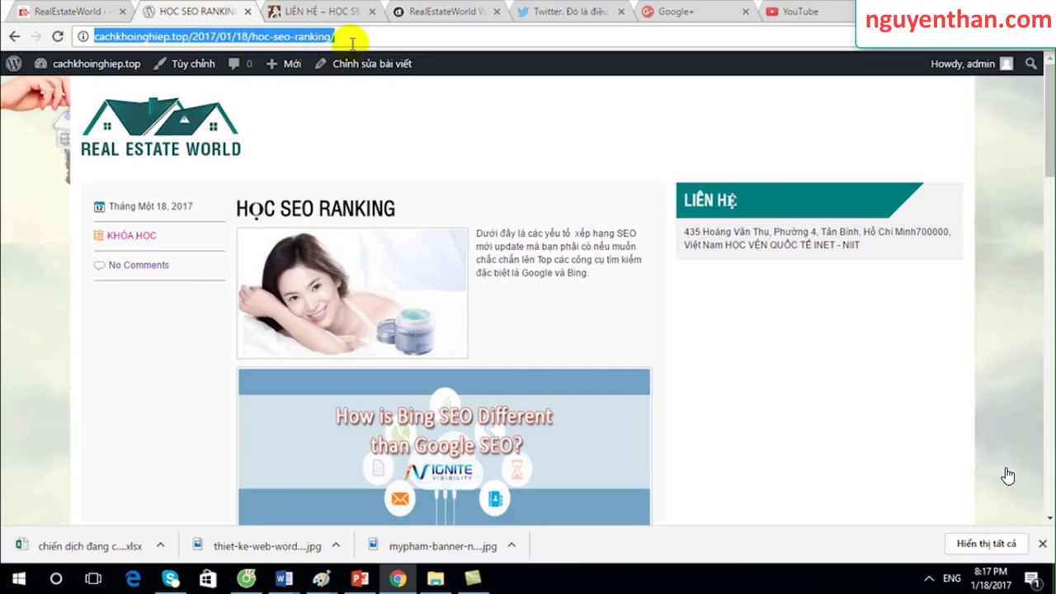
pyautogui.press('Return')
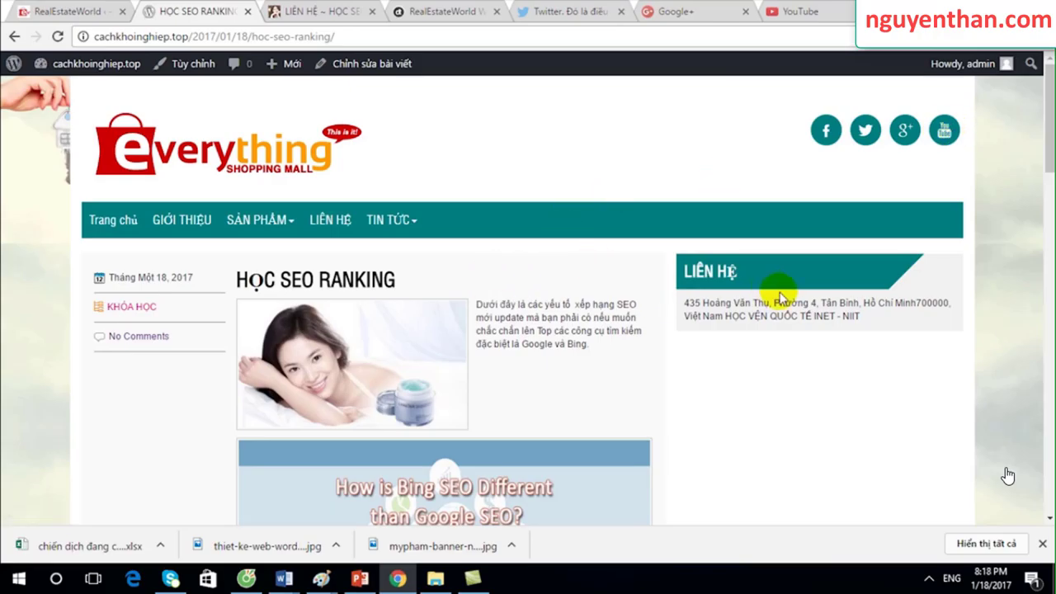
pyautogui.moveTo(1049, 132)
pyautogui.mouseDown()
pyautogui.moveTo(1031, 445)
pyautogui.moveTo(1044, 107)
pyautogui.mouseUp()
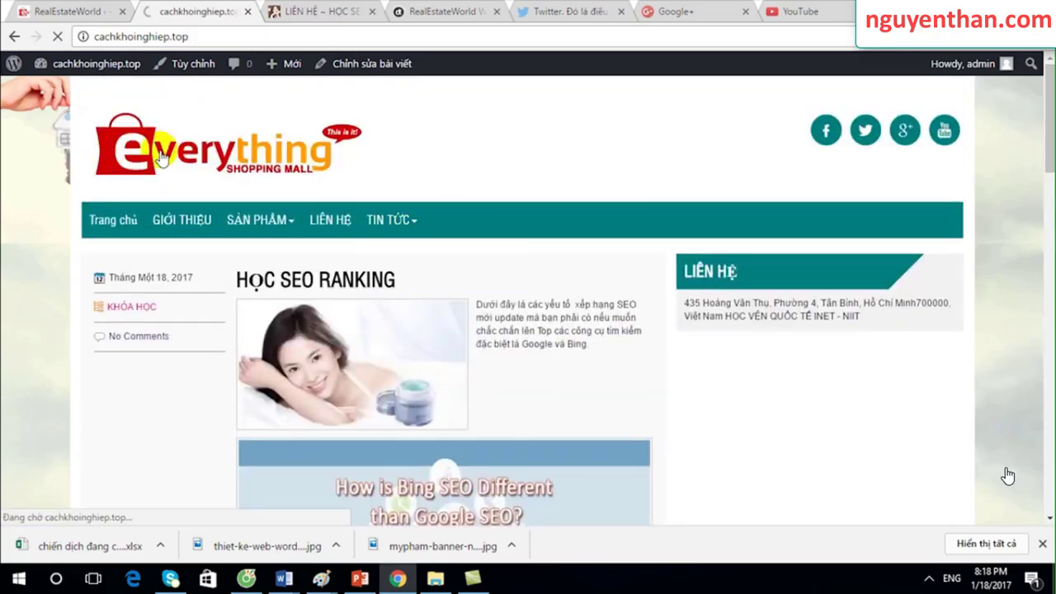
pyautogui.scroll(-2, 1008, 476)
pyautogui.scroll(-2, 1008, 476)
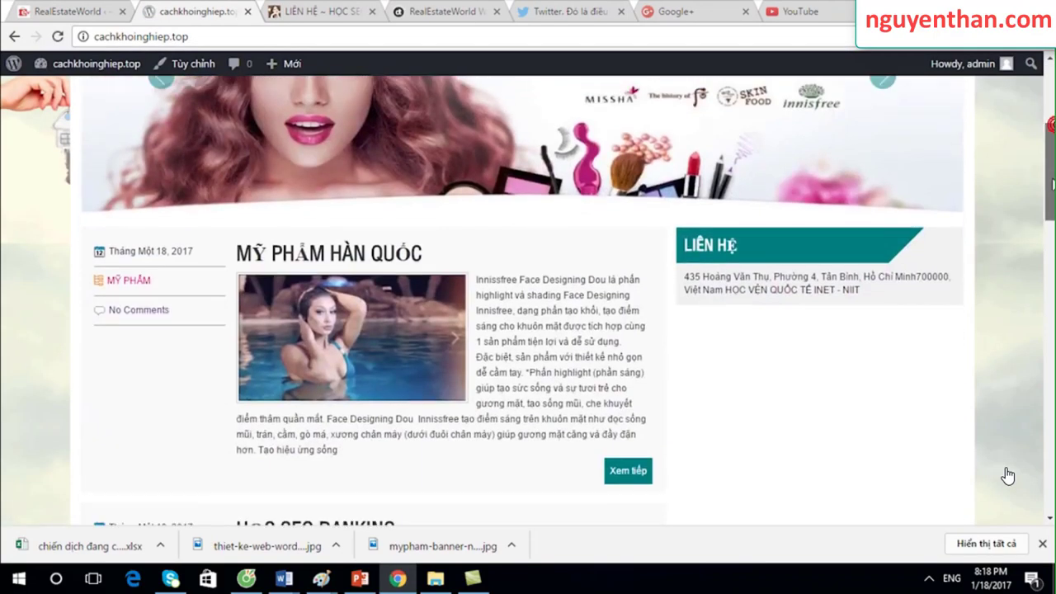
pyautogui.scroll(3, 1008, 475)
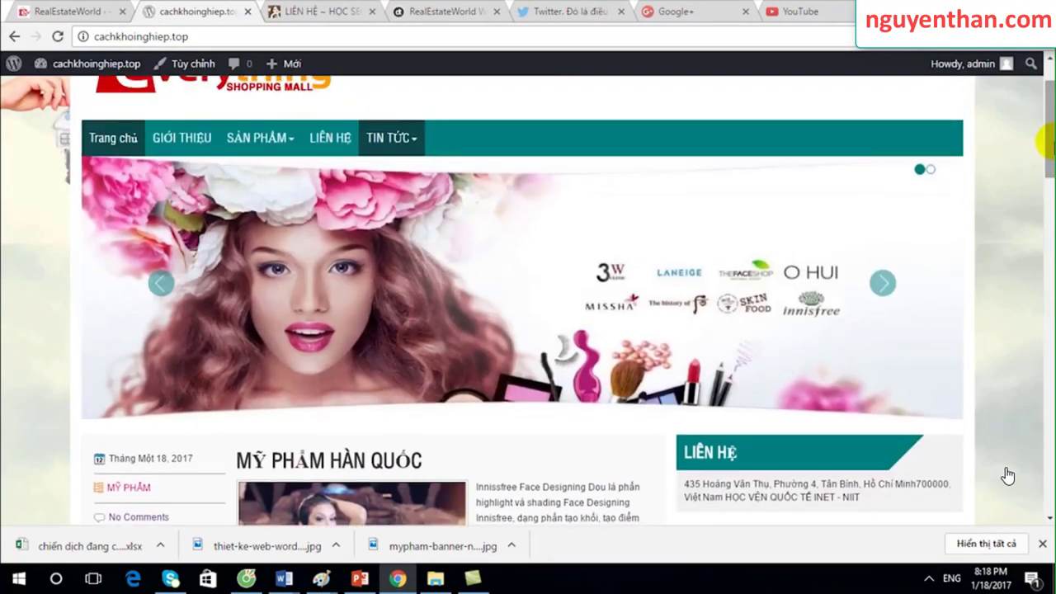
# Advance the home page slider and scroll through posts with their Xem tiếp buttons
pyautogui.click(884, 280)
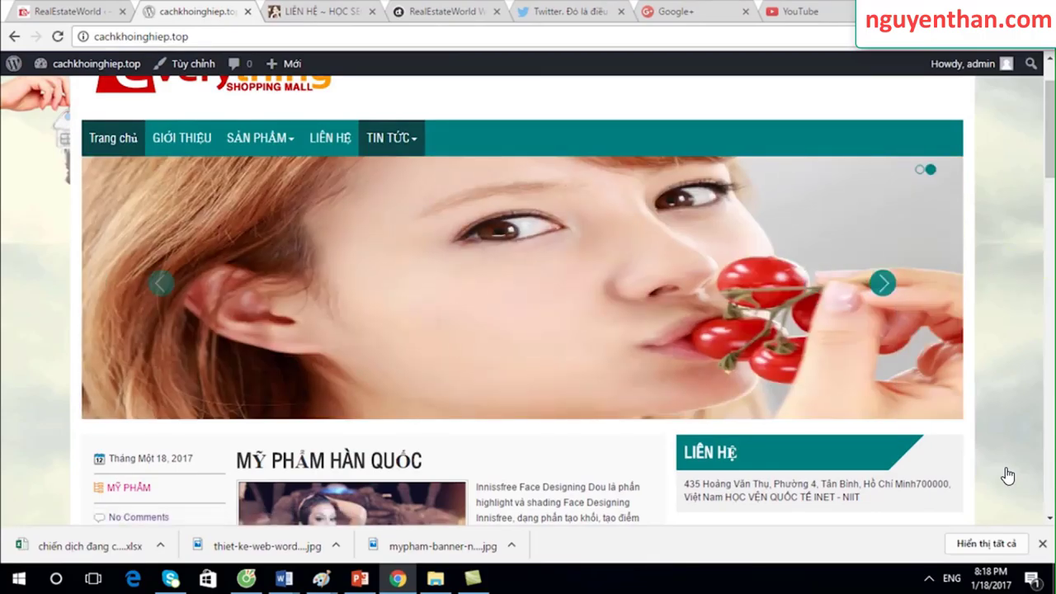
pyautogui.scroll(-3, 1008, 476)
pyautogui.scroll(-6, 1008, 476)
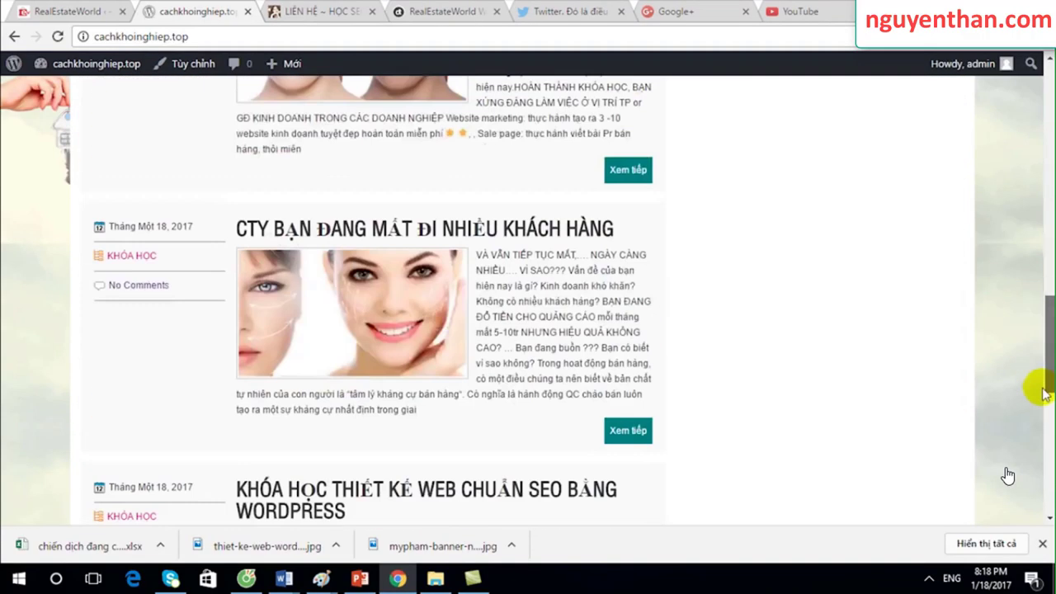
pyautogui.scroll(-2, 1008, 476)
pyautogui.scroll(12, 1008, 476)
pyautogui.scroll(-3, 1008, 476)
pyautogui.scroll(-3, 1008, 476)
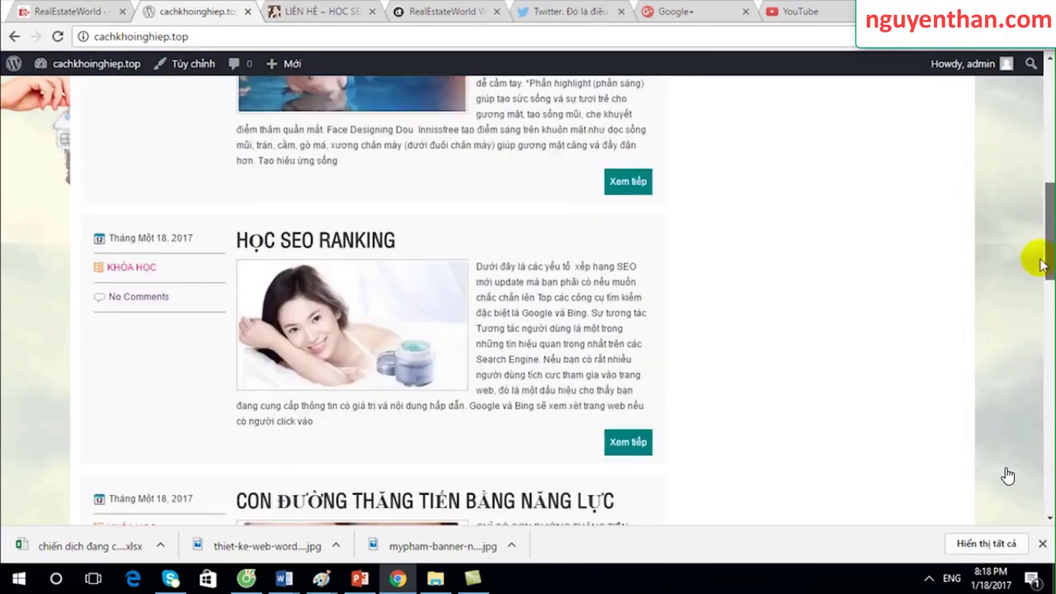
pyautogui.scroll(6, 1008, 476)
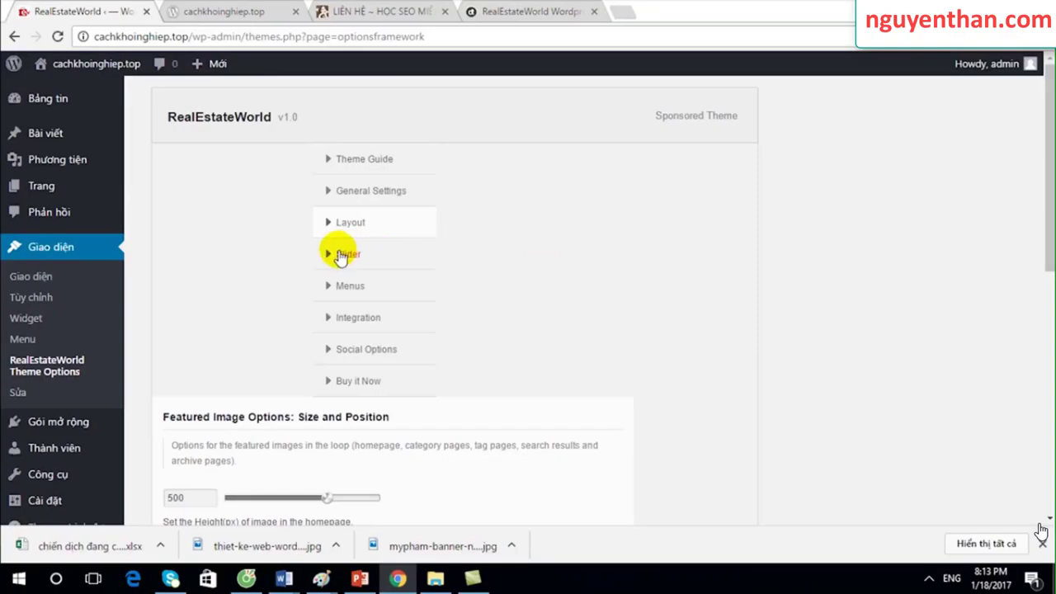
# Tick 'Check if you want to show the slider' in the Slider options and expand Slide 1
pyautogui.click(335, 254)
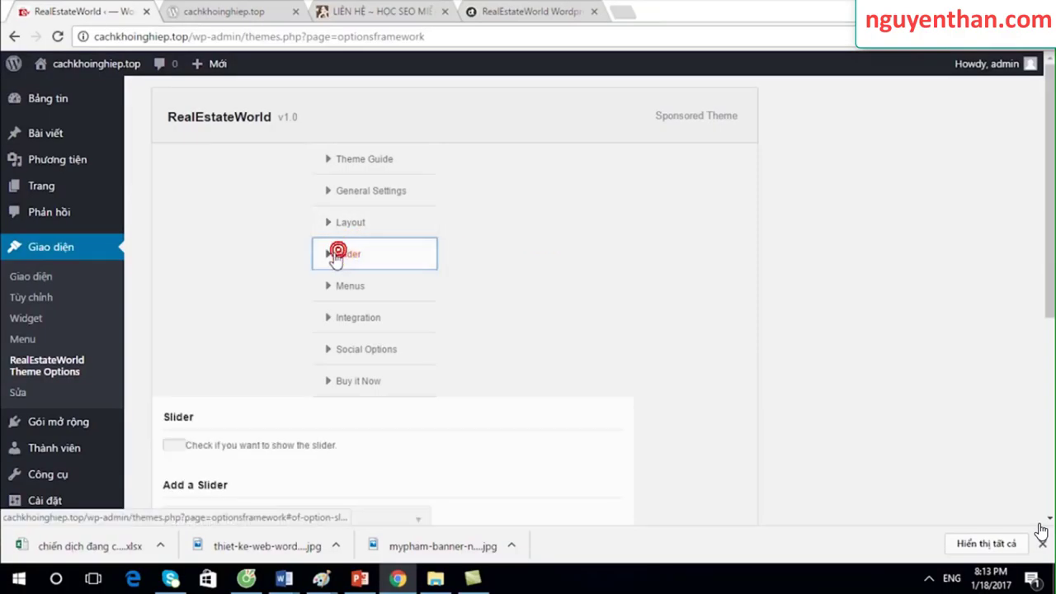
pyautogui.click(221, 11)
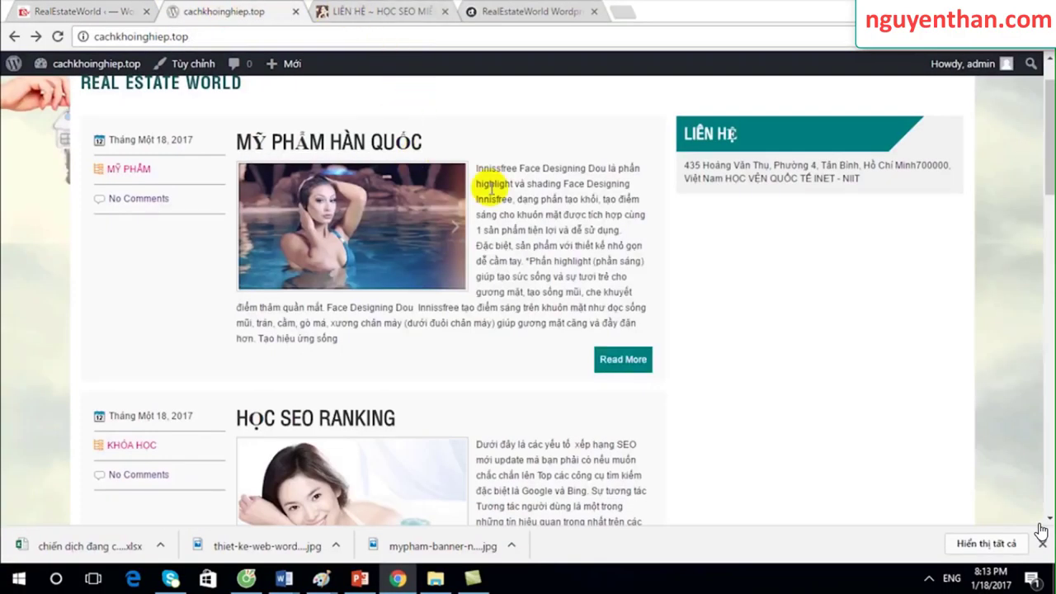
pyautogui.scroll(2, 858, 170)
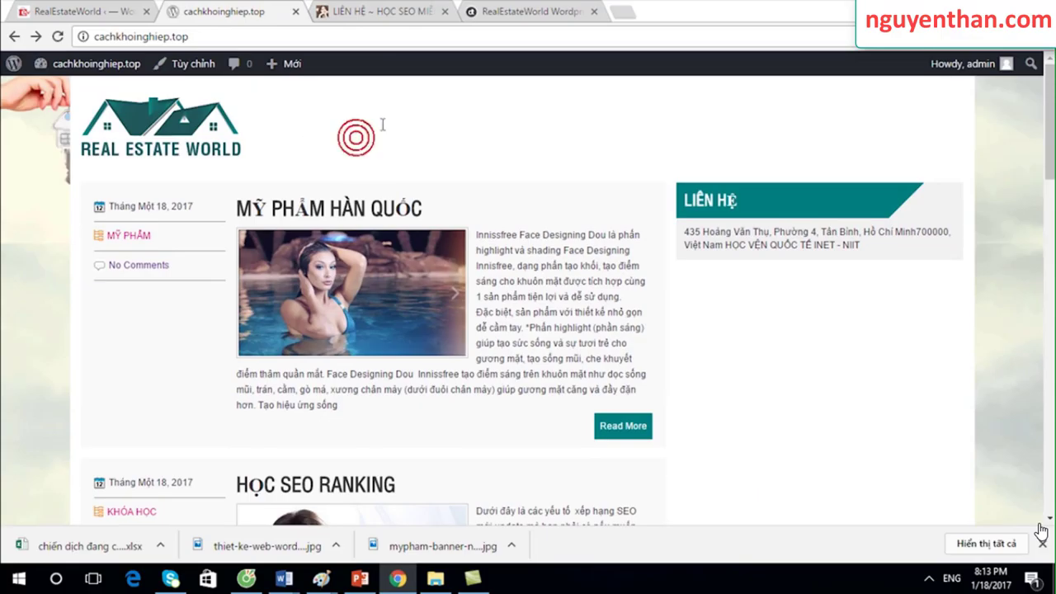
pyautogui.click(78, 12)
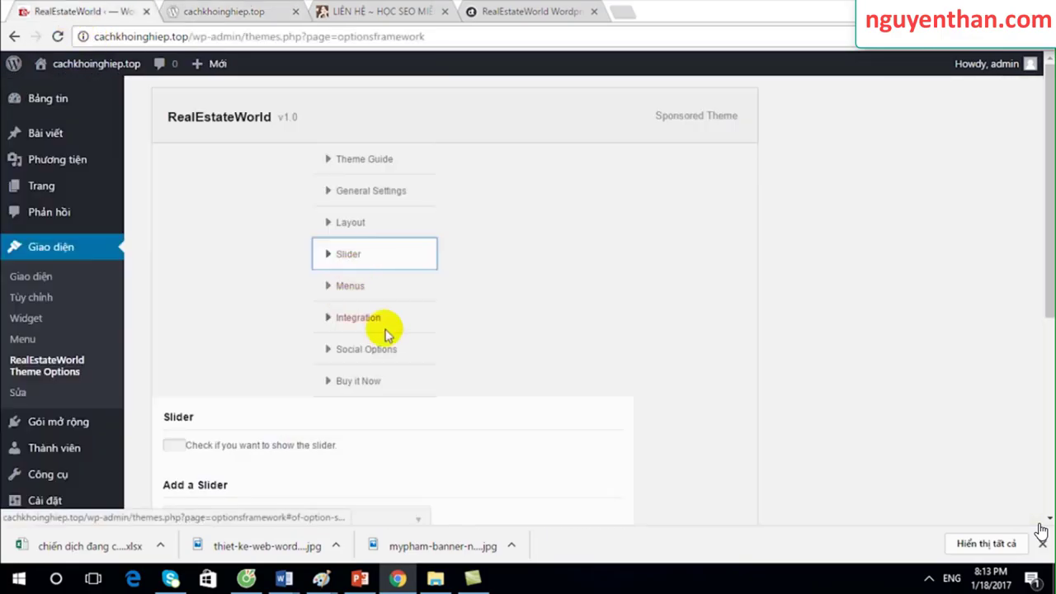
pyautogui.scroll(-2, 388, 333)
pyautogui.moveTo(225, 296)
pyautogui.mouseDown()
pyautogui.moveTo(186, 296)
pyautogui.moveTo(231, 311)
pyautogui.mouseUp()
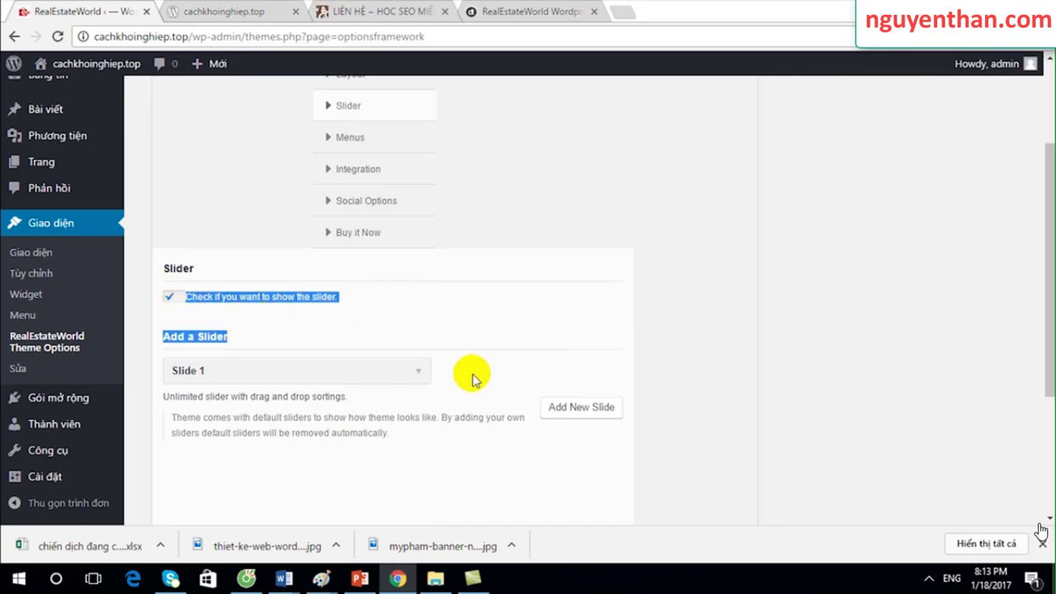
pyautogui.click(431, 376)
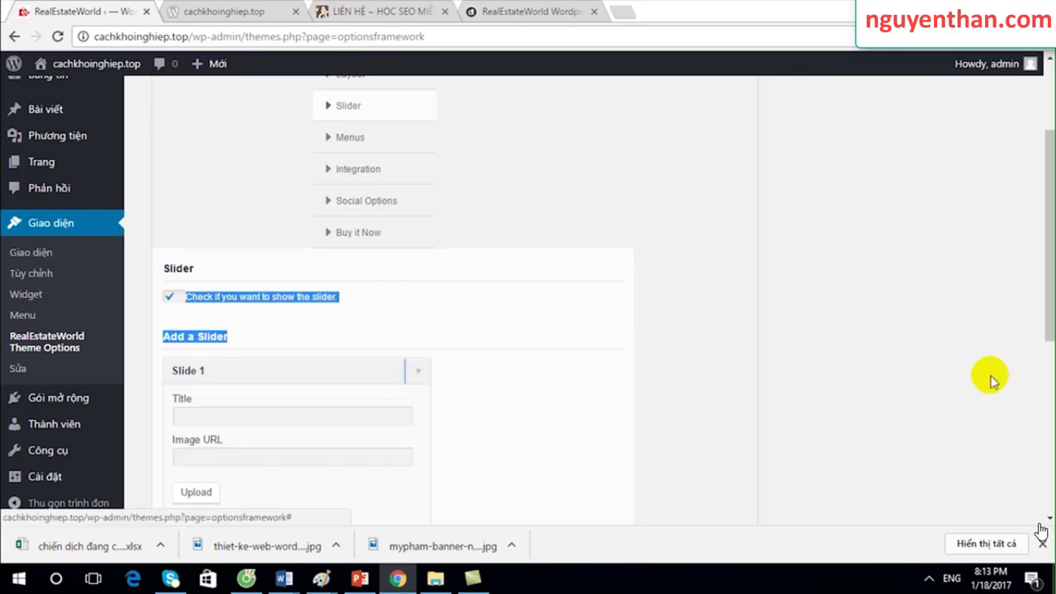
pyautogui.scroll(-2, 446, 330)
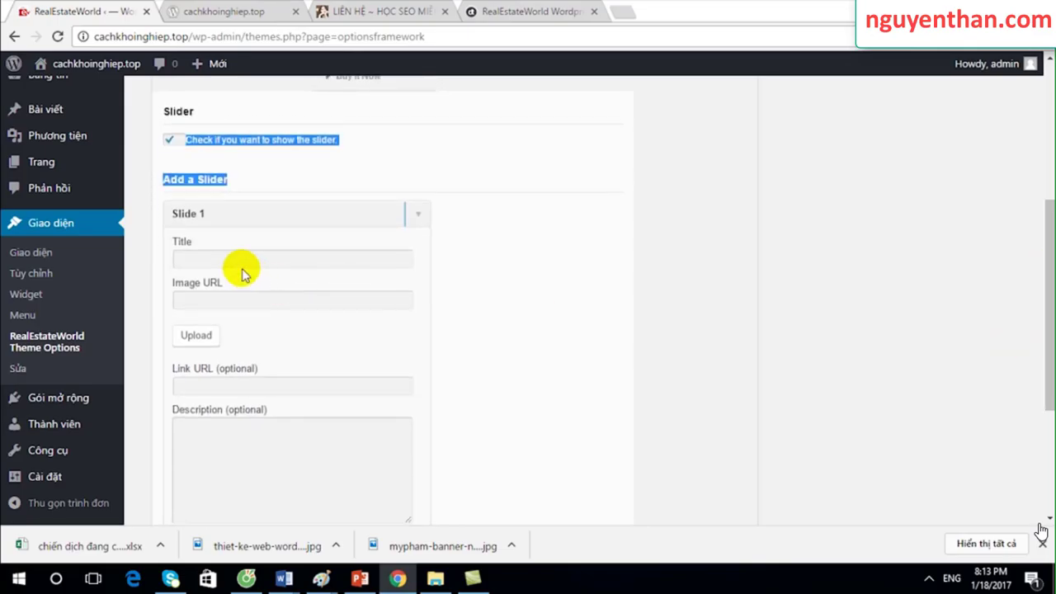
# Set Slide 1's image to the floral cosmetics banner from the media library
pyautogui.click(236, 302)
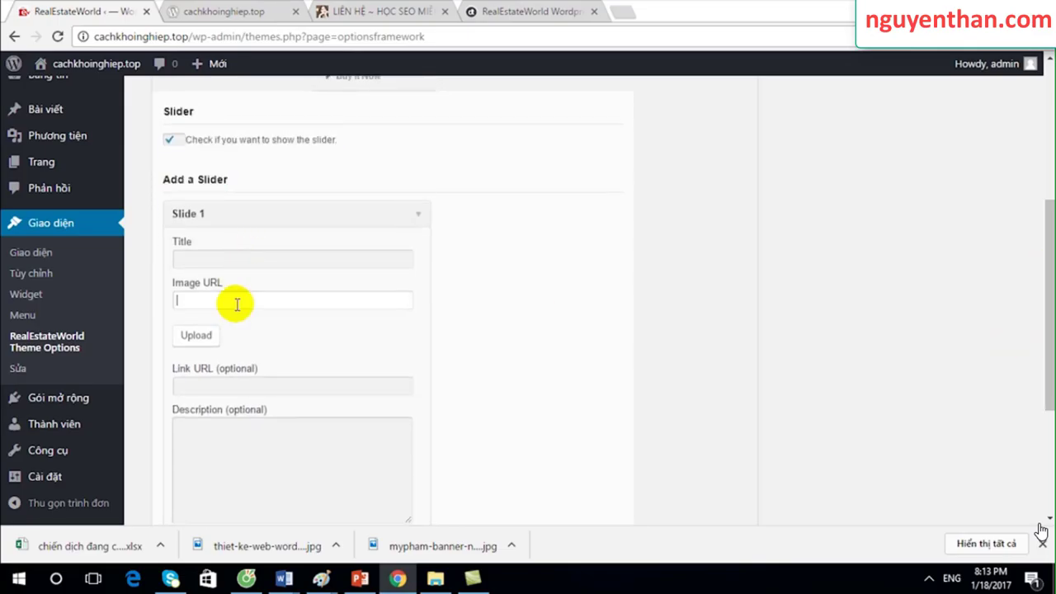
pyautogui.moveTo(1045, 299); pyautogui.dragTo(1046, 345)
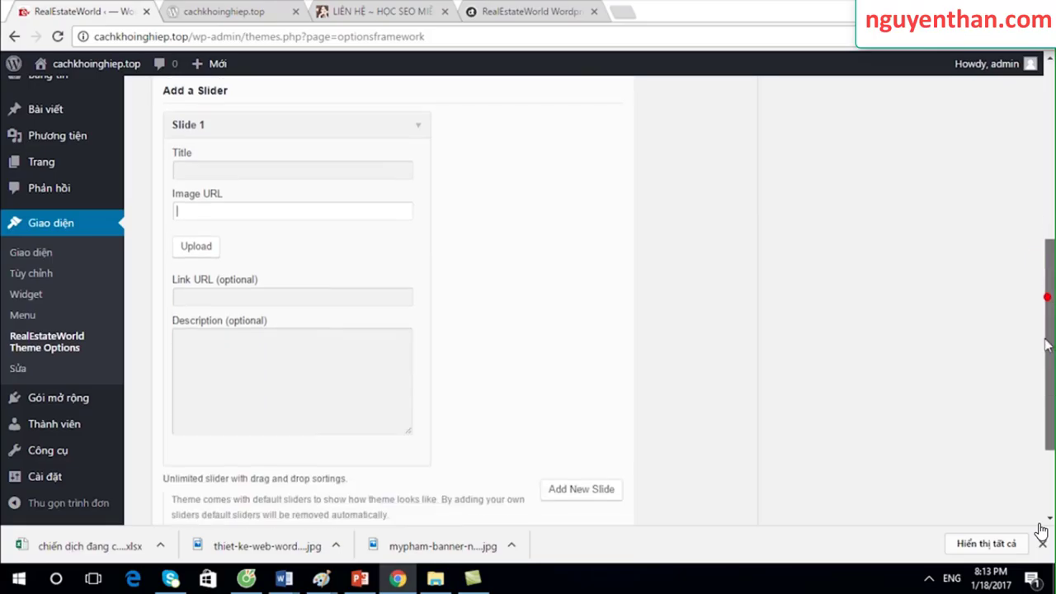
pyautogui.click(195, 249)
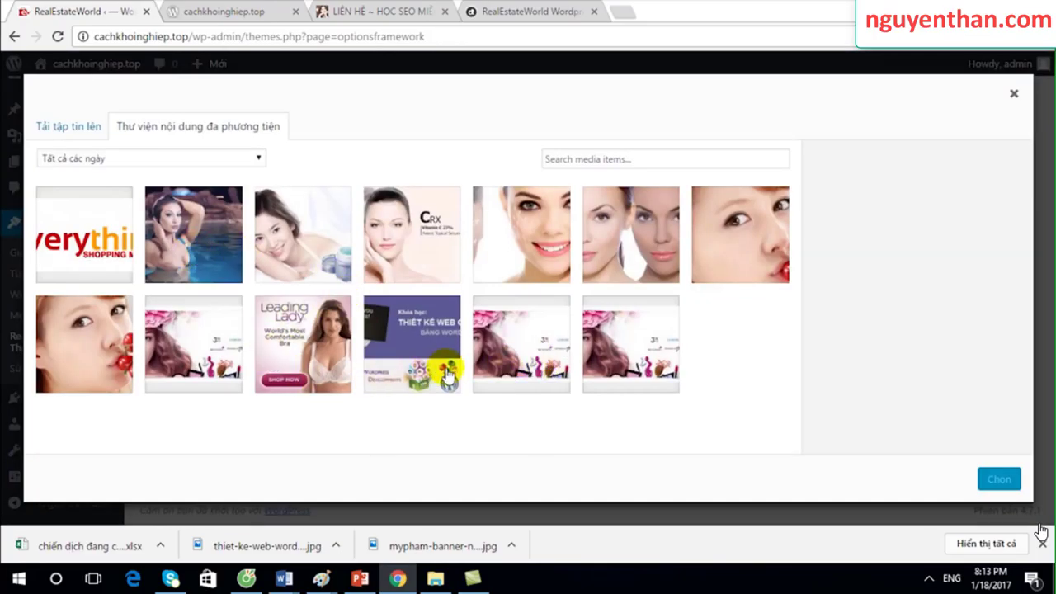
pyautogui.click(189, 353)
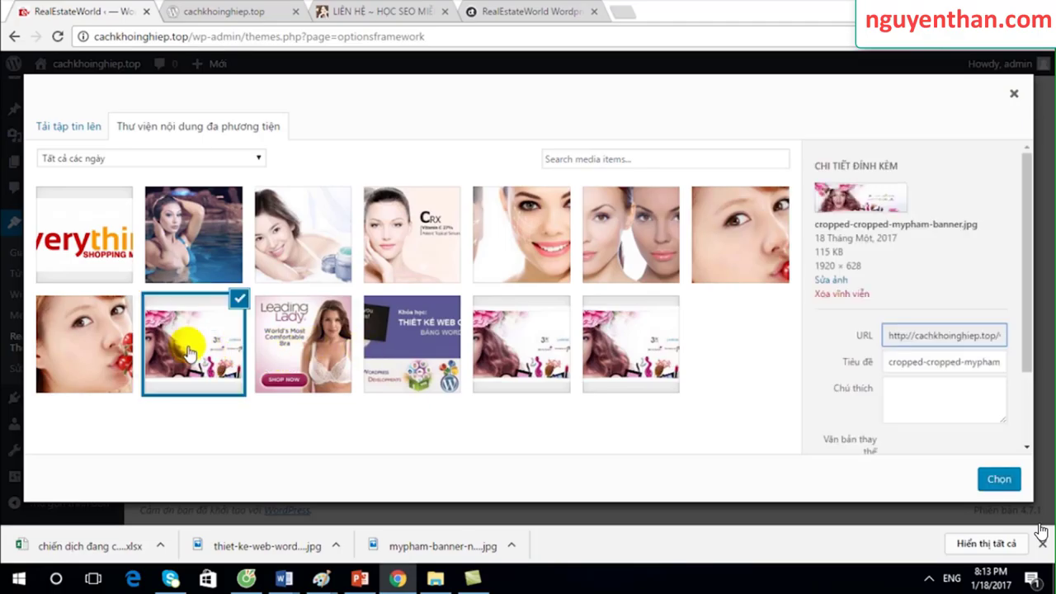
pyautogui.click(998, 479)
pyautogui.moveTo(1043, 299); pyautogui.dragTo(1046, 367)
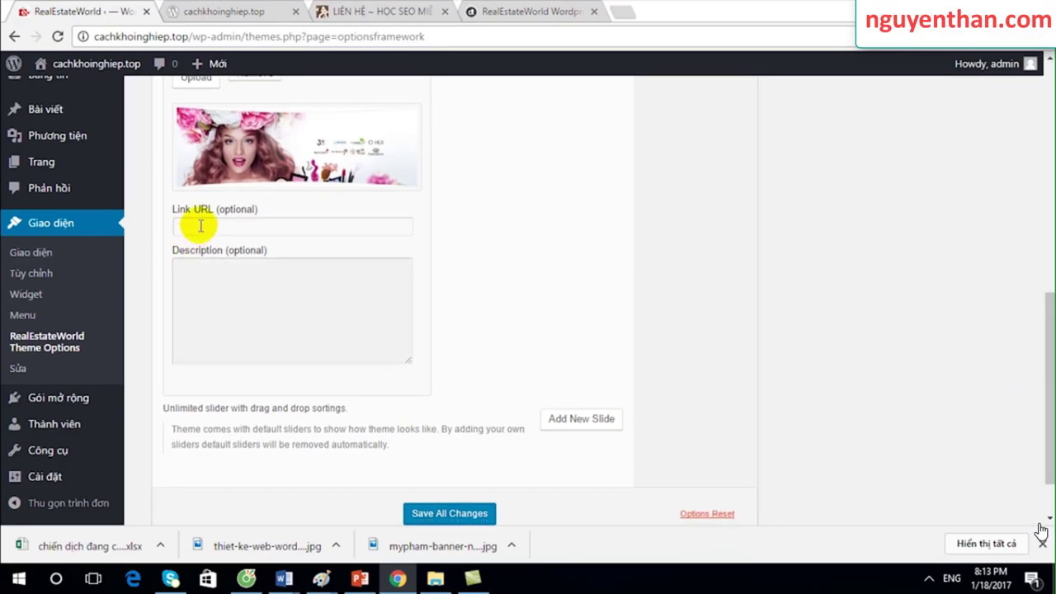
pyautogui.click(216, 230)
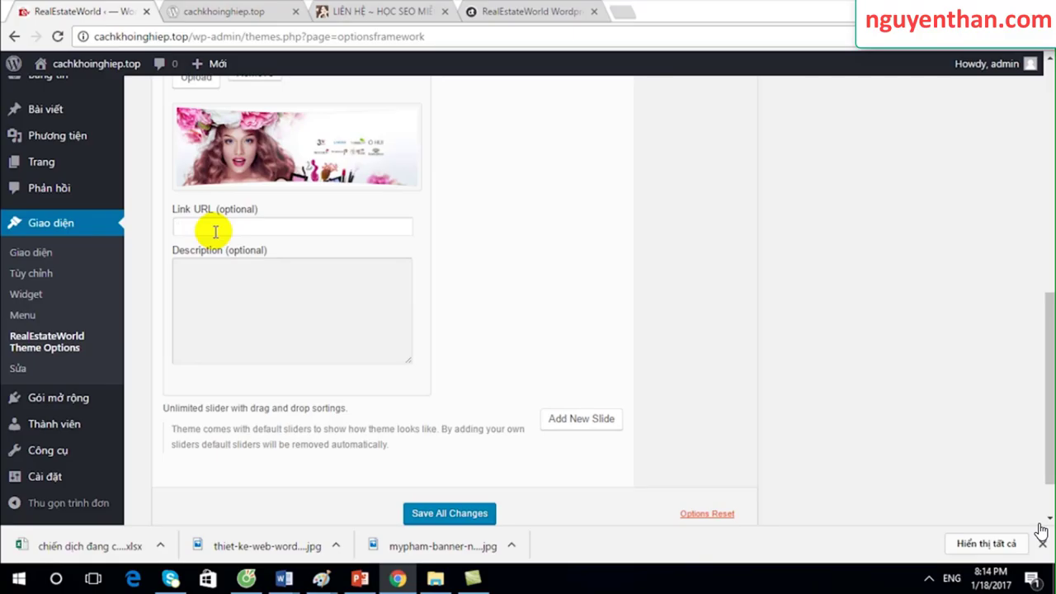
pyautogui.click(365, 15)
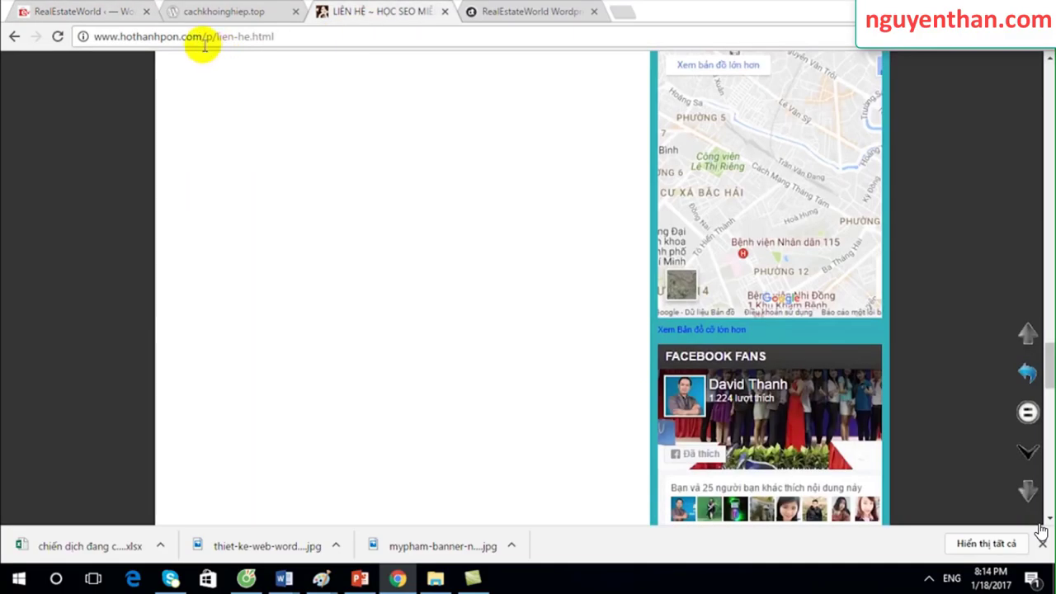
pyautogui.moveTo(202, 38); pyautogui.dragTo(37, 39)
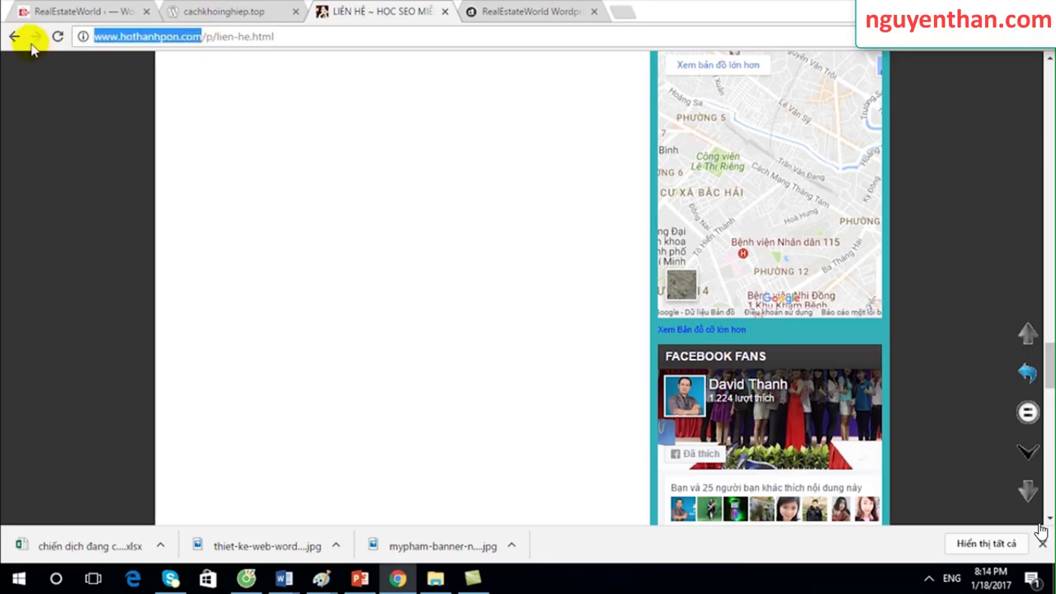
pyautogui.click(72, 11)
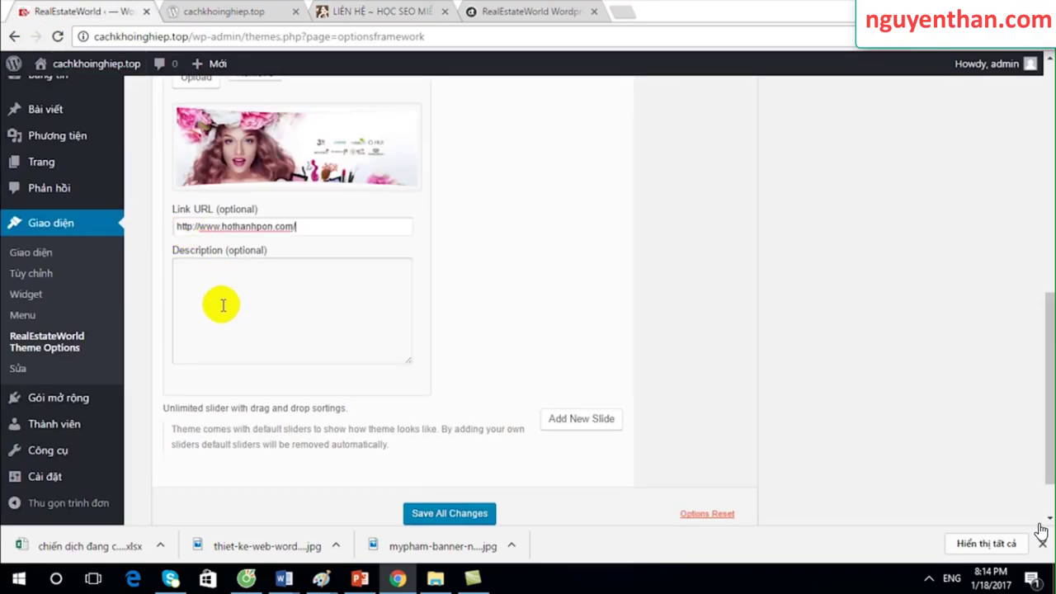
pyautogui.scroll(3, 1052, 406)
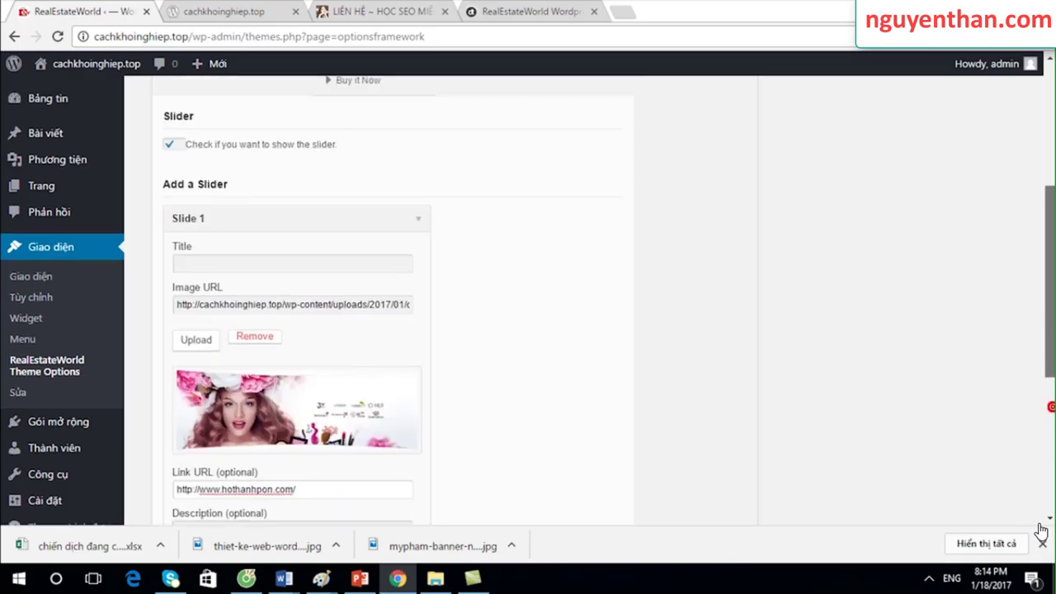
pyautogui.scroll(-5, 1039, 419)
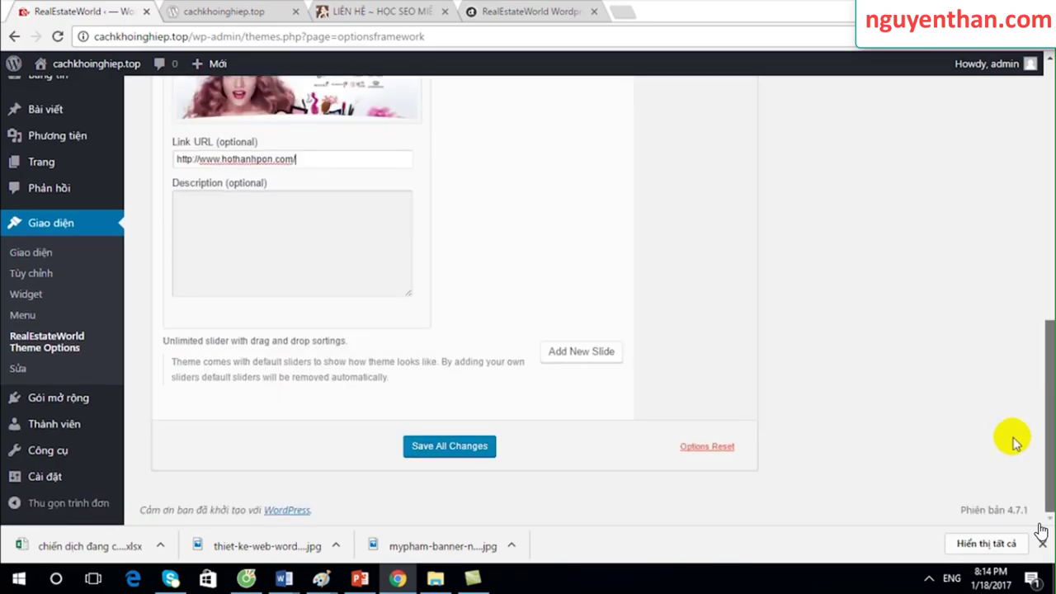
pyautogui.scroll(1, 1015, 429)
# Add a Slide 2 and give it the my-vien-han-quoc.jpg cherry photo from the media library
pyautogui.click(584, 455)
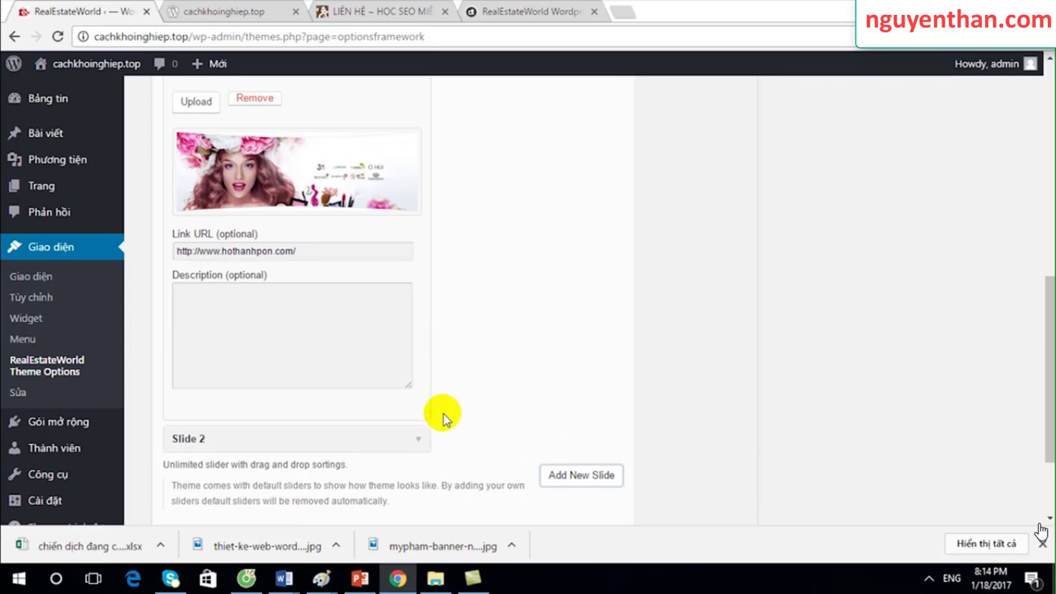
pyautogui.scroll(-2, 1044, 313)
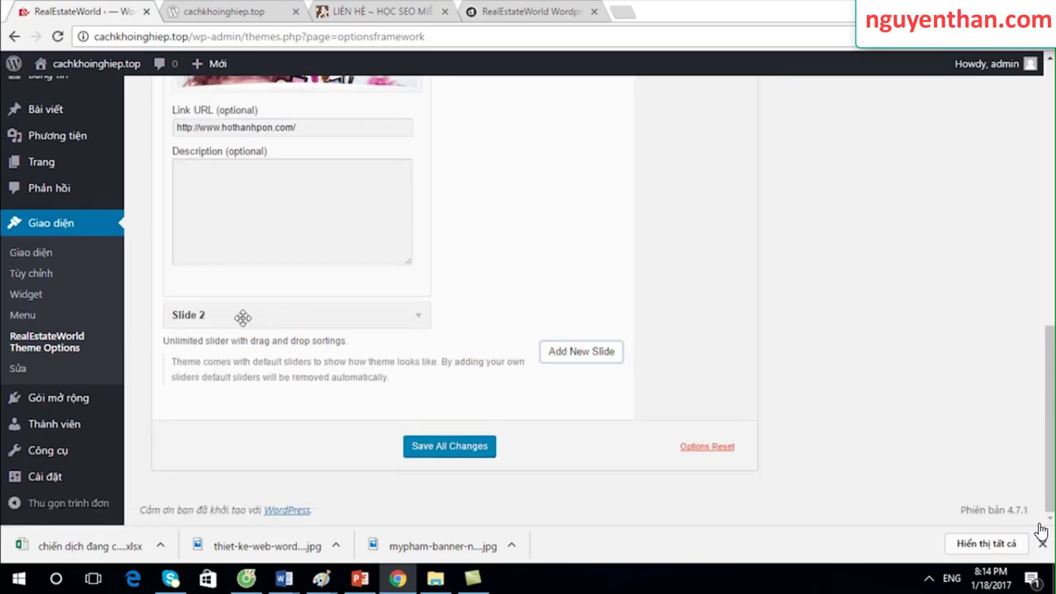
pyautogui.click(416, 319)
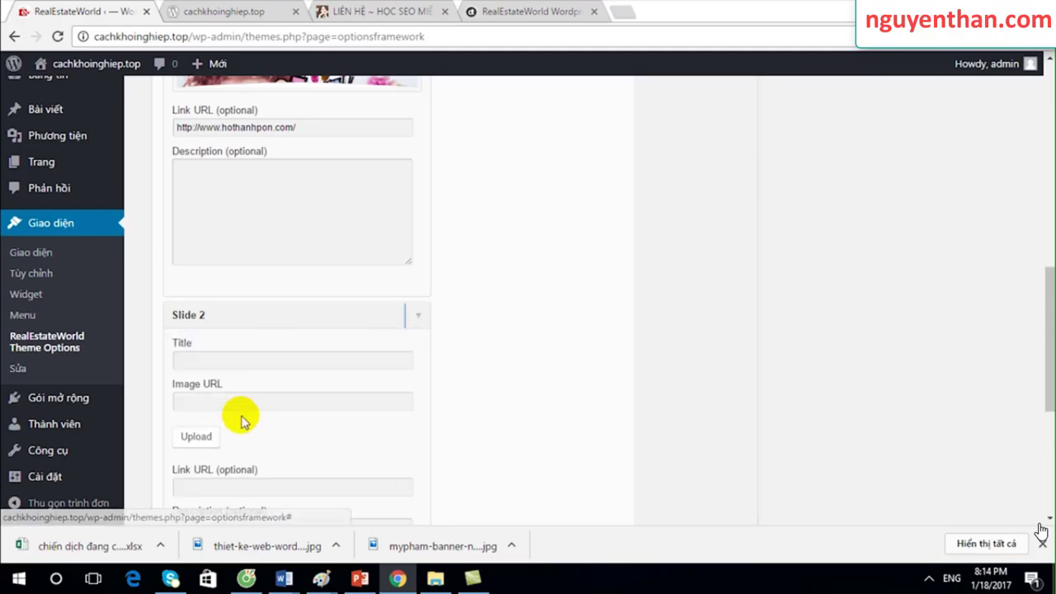
pyautogui.click(197, 438)
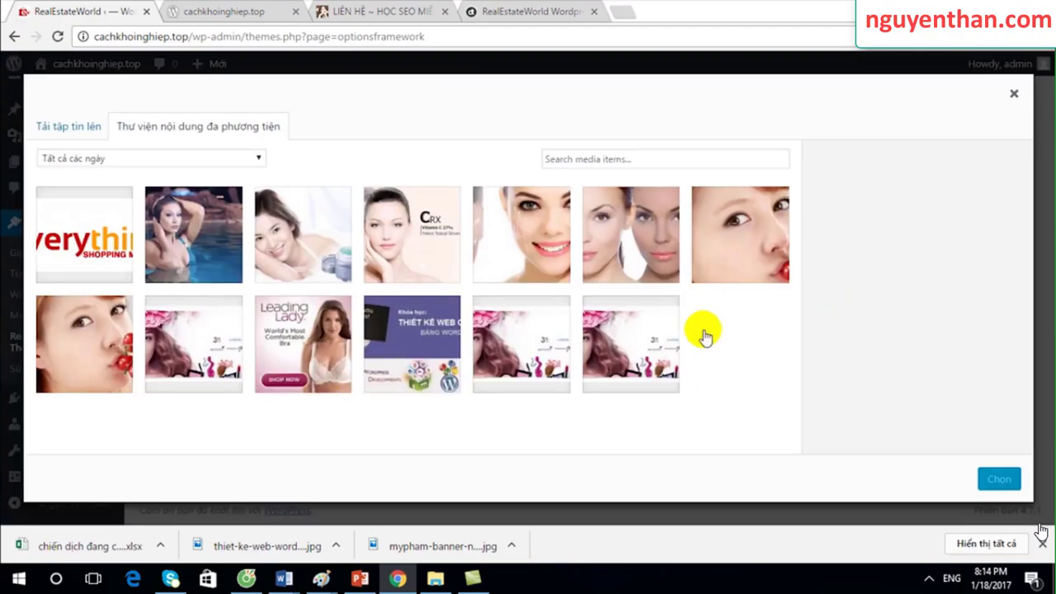
pyautogui.click(89, 351)
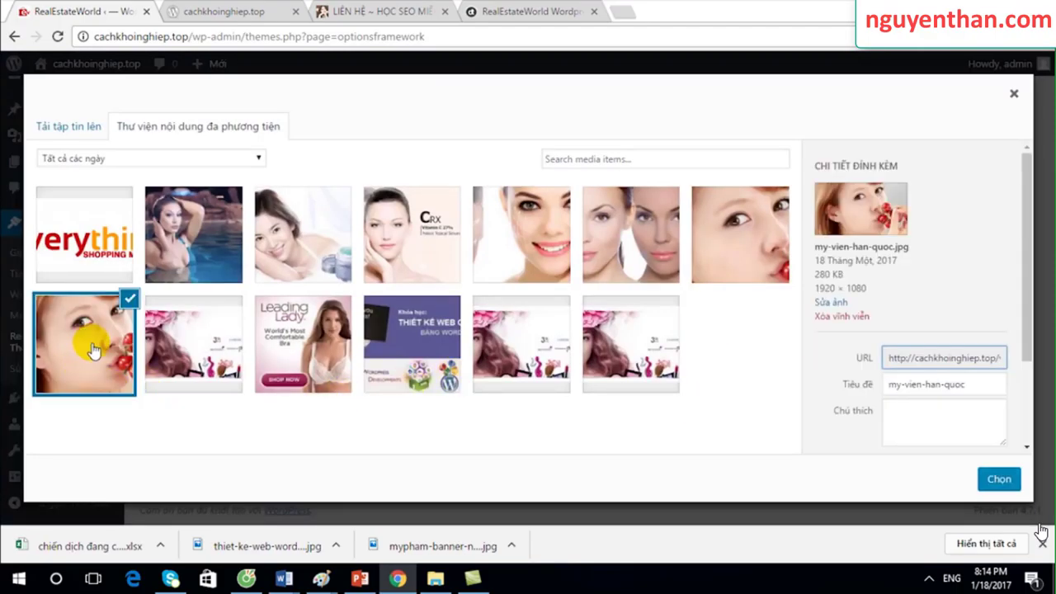
pyautogui.click(994, 480)
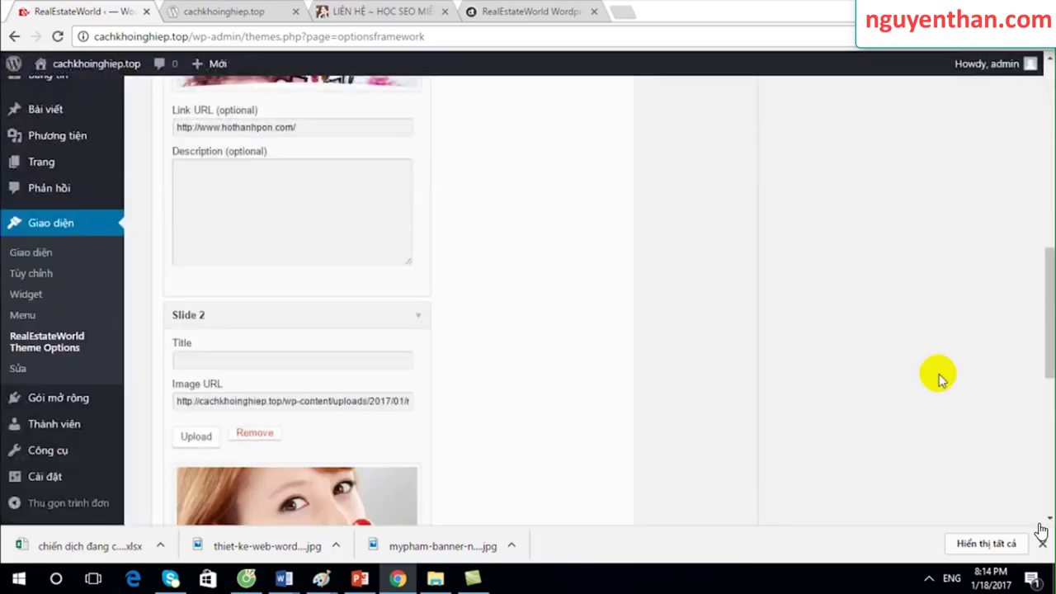
pyautogui.moveTo(1048, 312); pyautogui.dragTo(1046, 408)
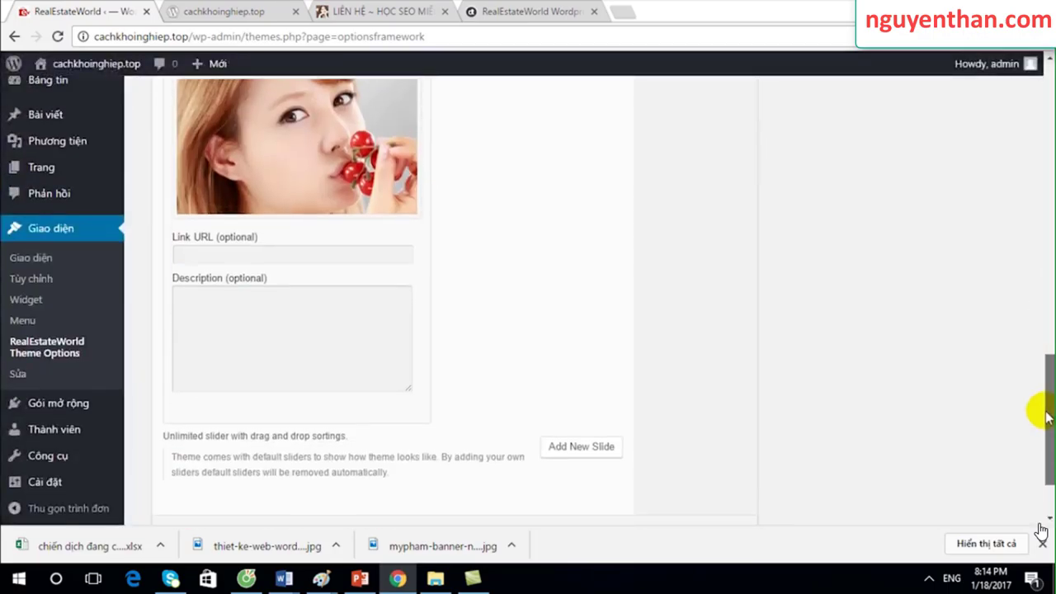
pyautogui.moveTo(1046, 408); pyautogui.dragTo(1031, 448)
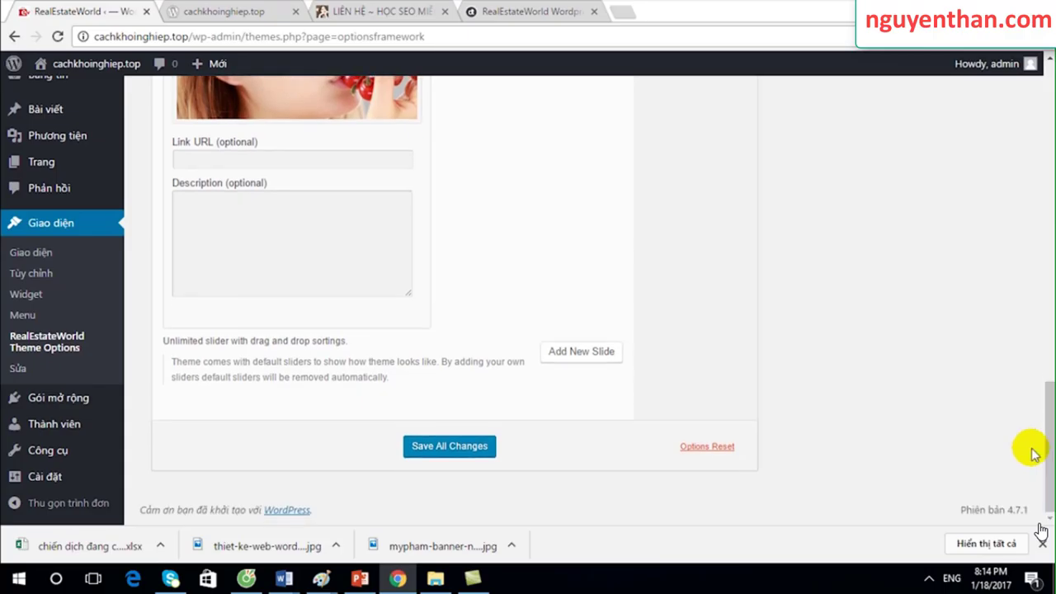
# Copy the Mỹ Phẩm Hàn Quốc post's web address from the live site in another tab
pyautogui.click(285, 161)
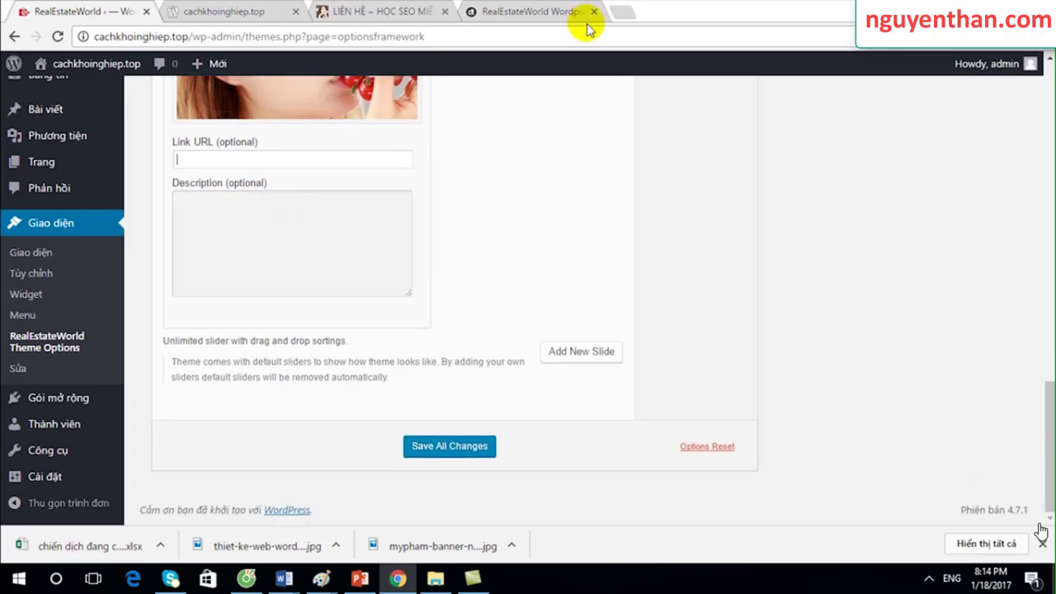
pyautogui.click(624, 13)
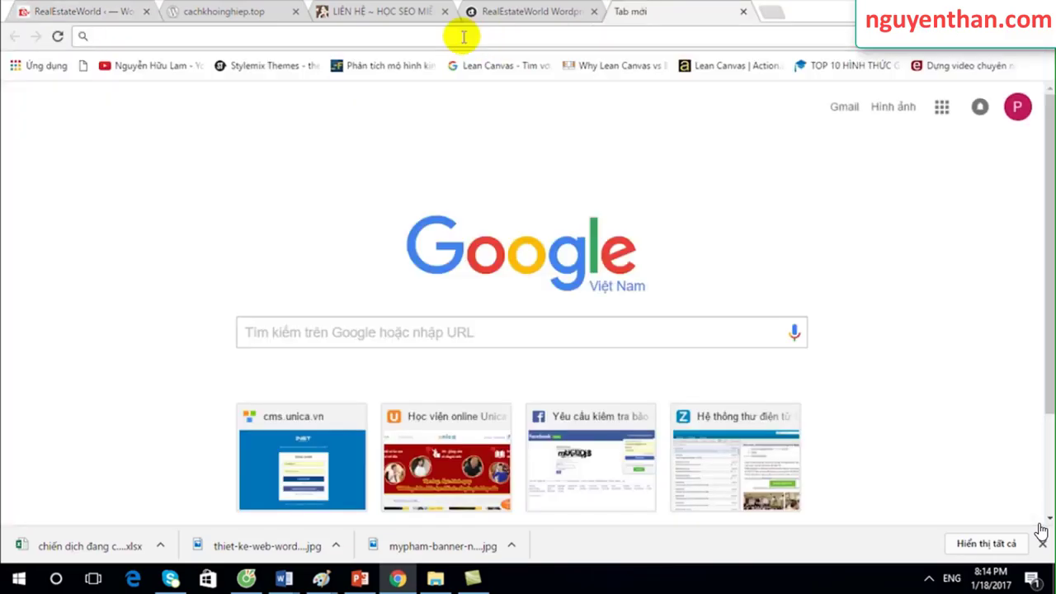
pyautogui.write('vn')
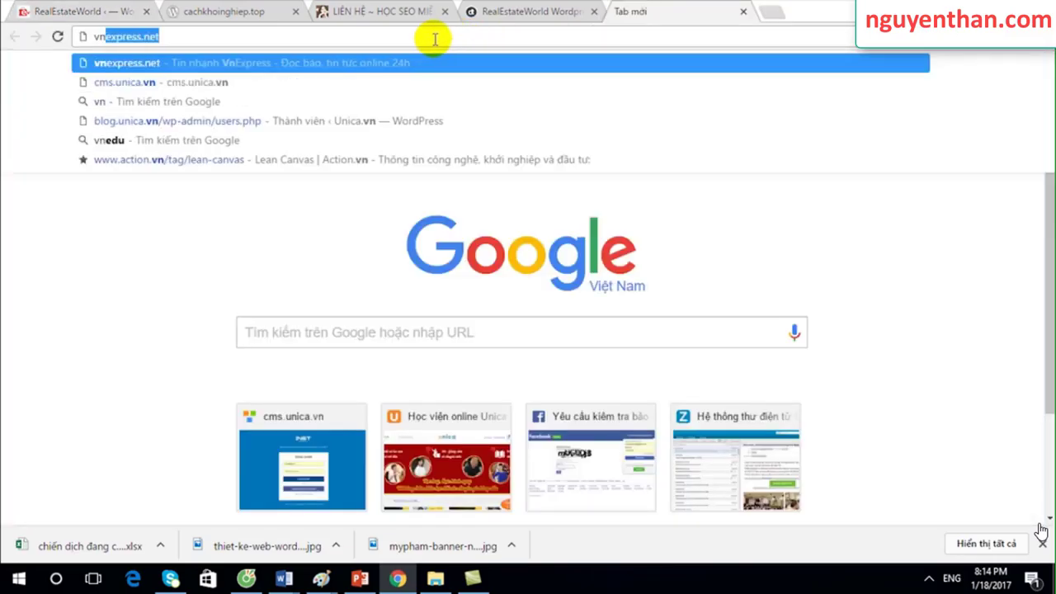
pyautogui.click(170, 12)
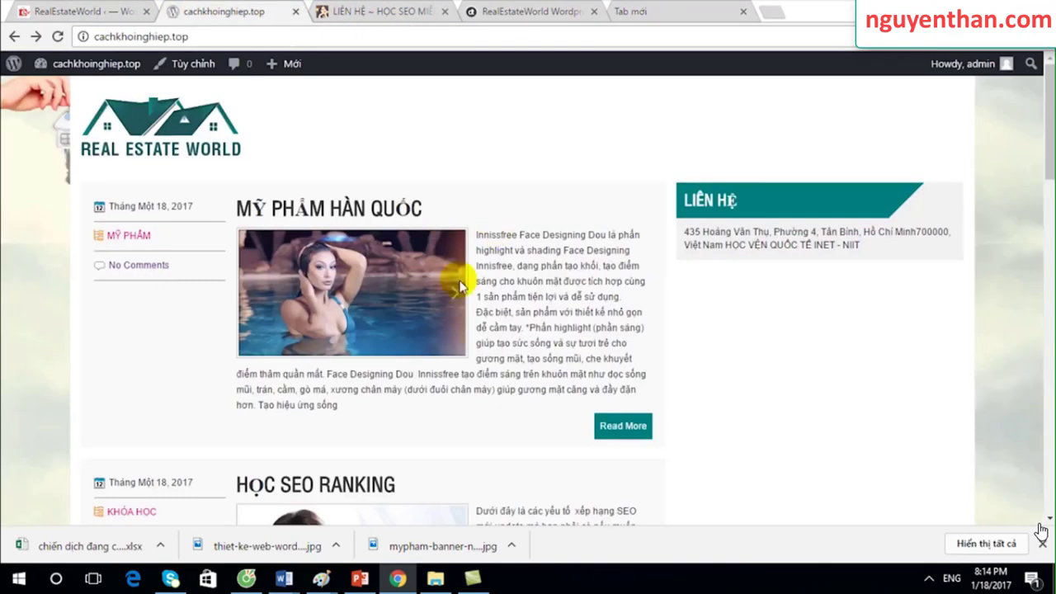
pyautogui.scroll(-5, 642, 279)
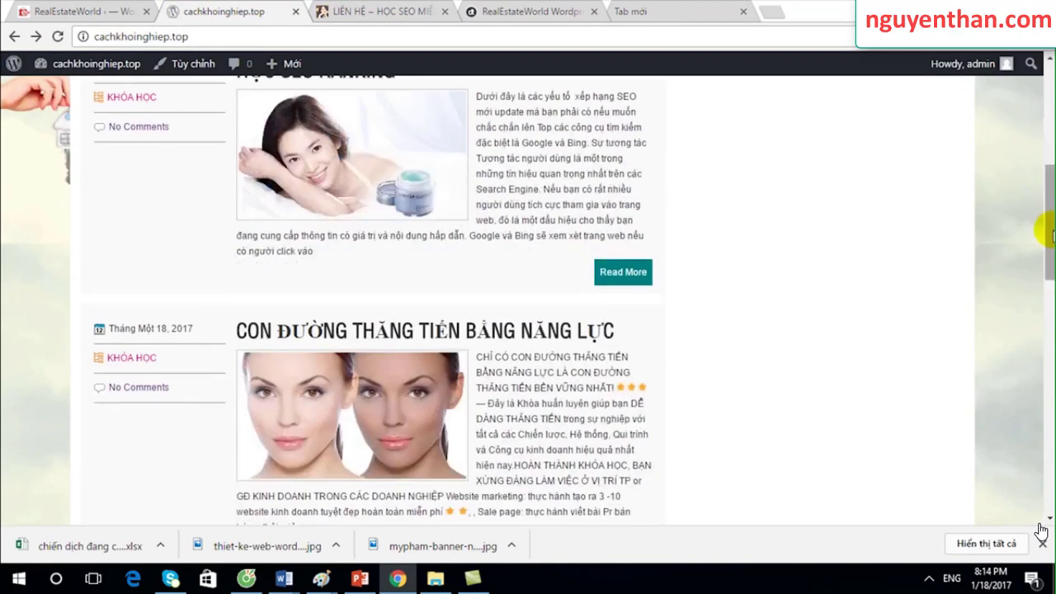
pyautogui.scroll(5, 1041, 495)
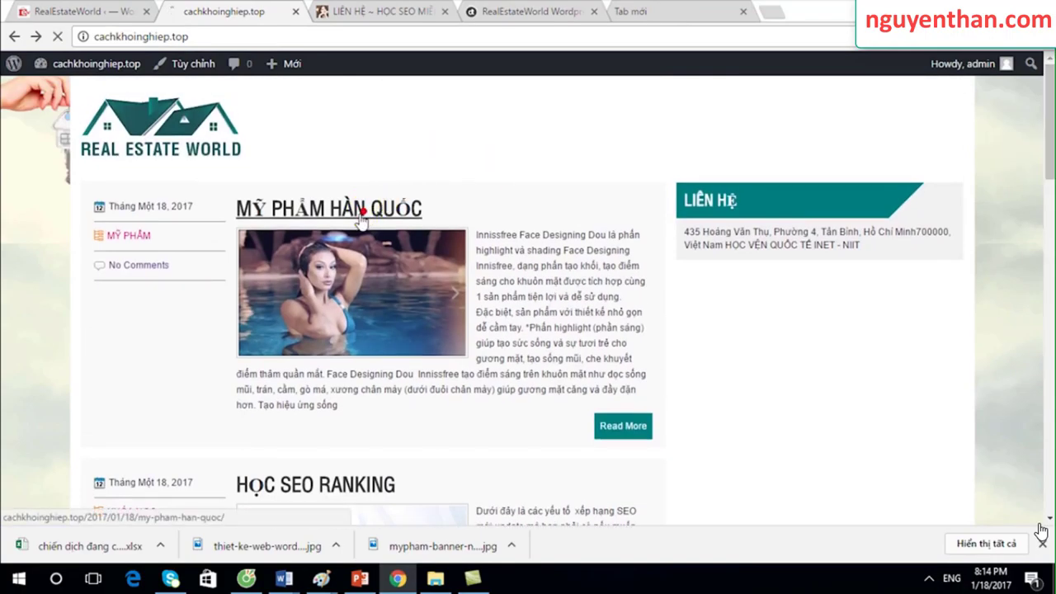
pyautogui.moveTo(355, 37); pyautogui.dragTo(56, 40)
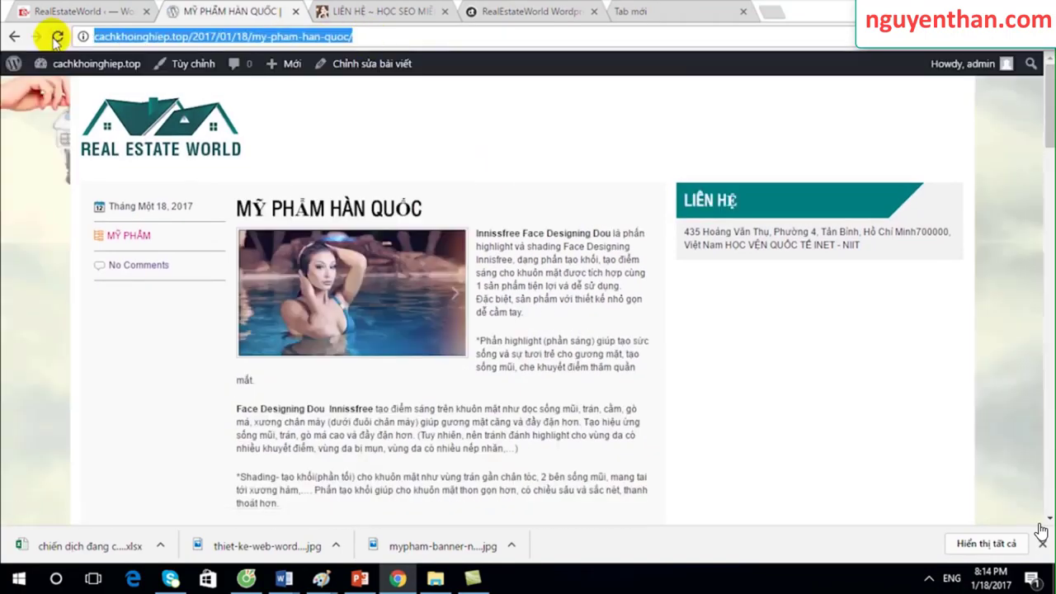
# Paste cachkhoinghiep.top/2017/01/18/my-pham-han-quoc into Slide 2's Link URL in Theme Options
pyautogui.click(61, 12)
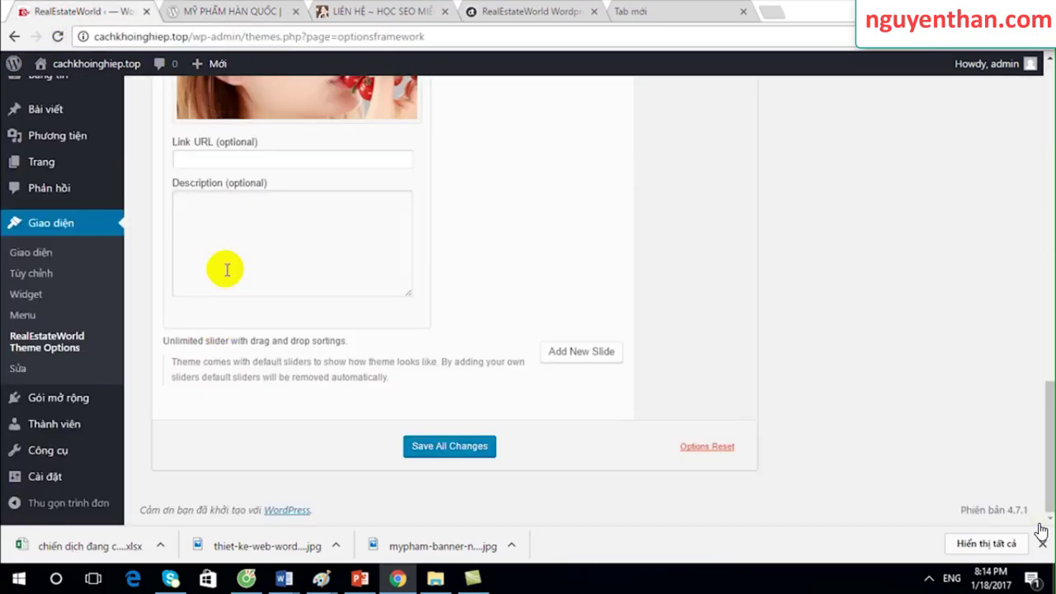
pyautogui.hotkey('ctrl', 'v')
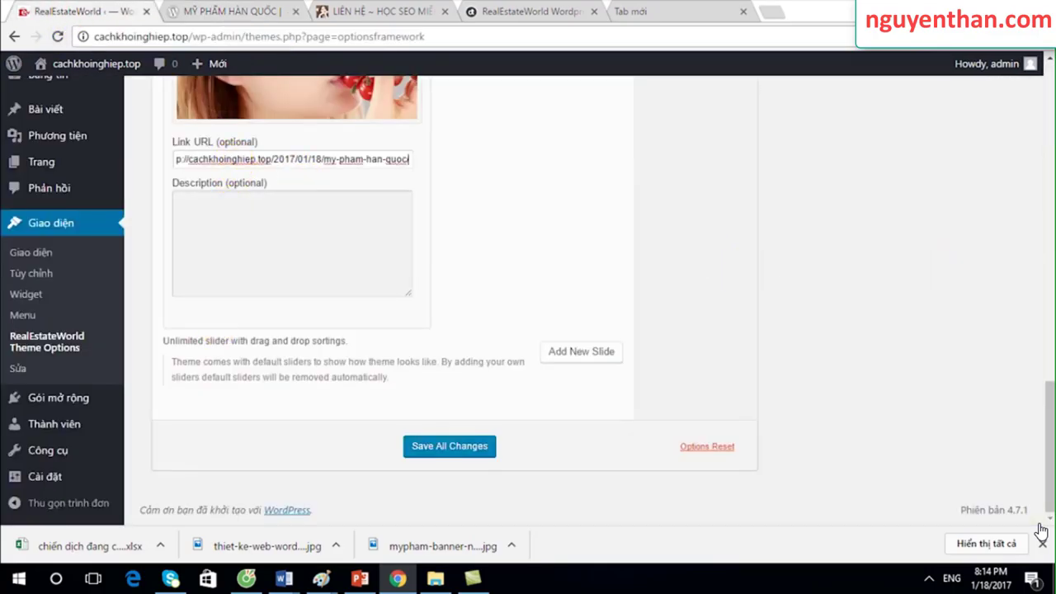
pyautogui.scroll(3, 1041, 530)
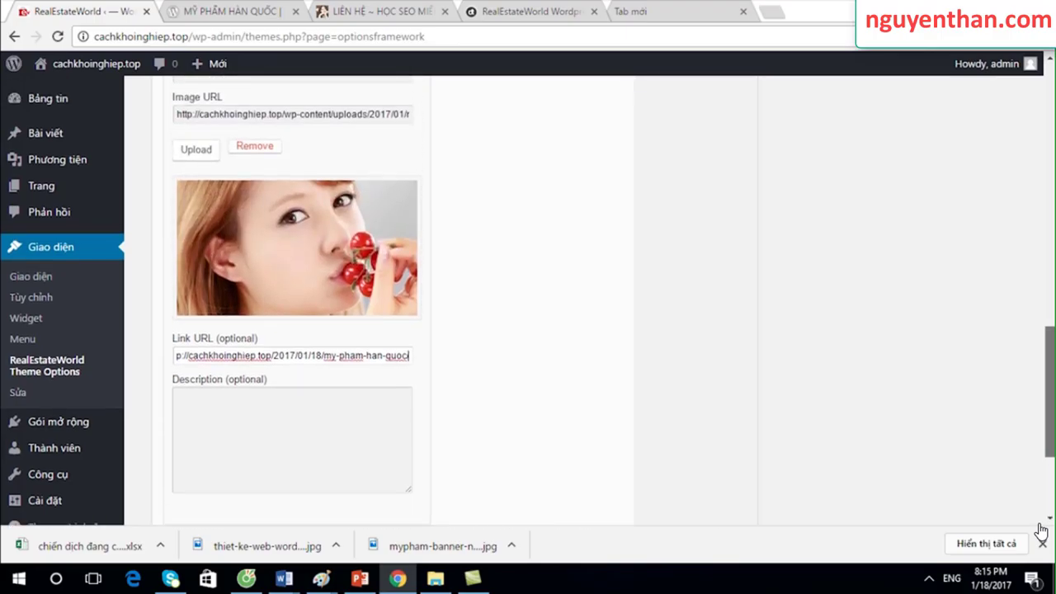
pyautogui.scroll(-5, 1041, 531)
pyautogui.scroll(1, 1041, 530)
pyautogui.scroll(2, 1041, 530)
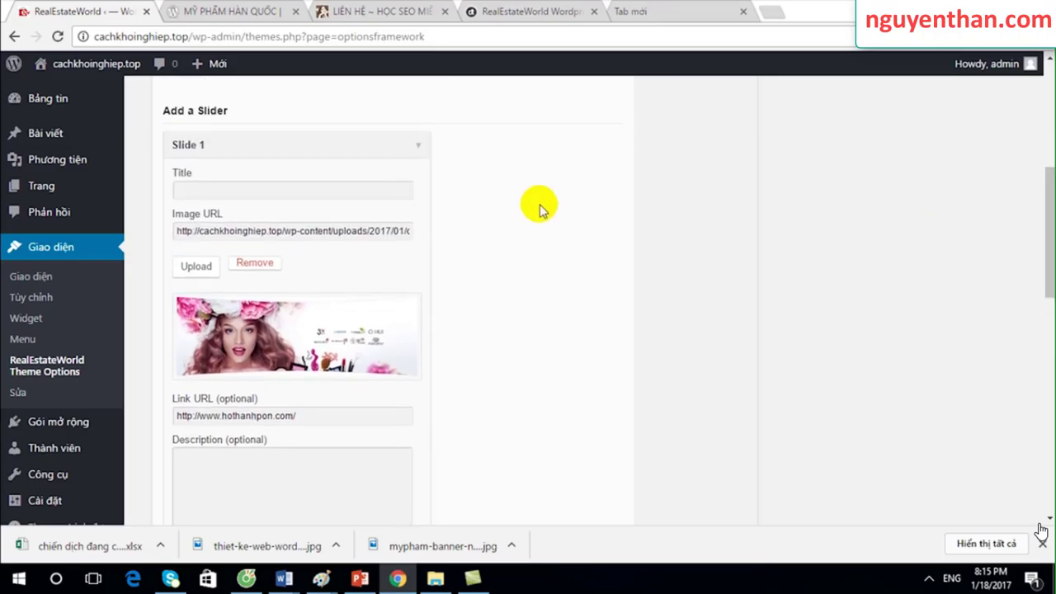
# Open the Học SEO Ranking post from the homepage and copy its web address
pyautogui.click(206, 15)
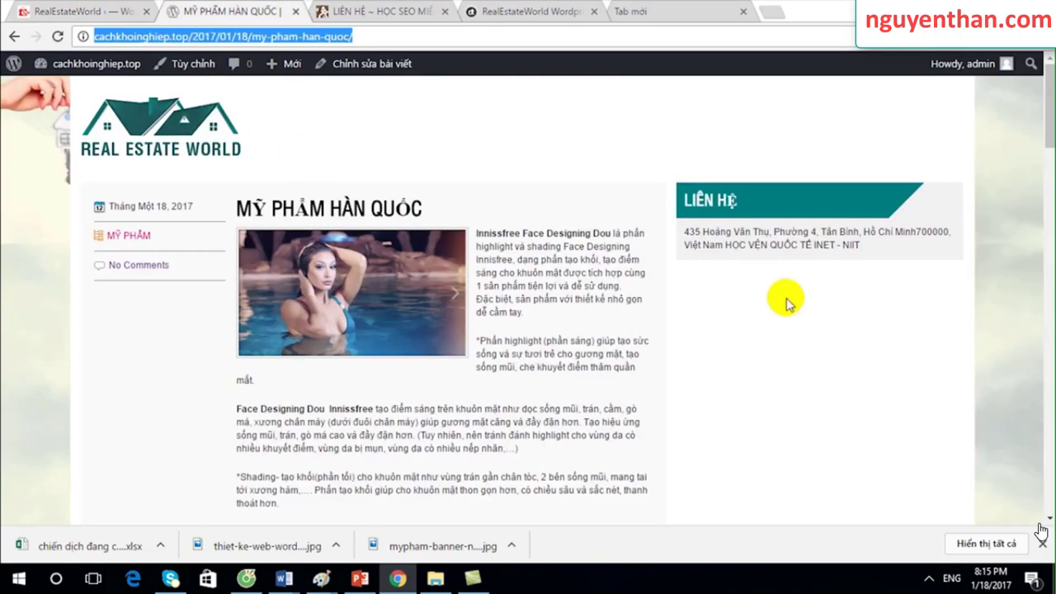
pyautogui.moveTo(1049, 107)
pyautogui.mouseDown()
pyautogui.moveTo(1050, 198)
pyautogui.moveTo(1047, 67)
pyautogui.mouseUp()
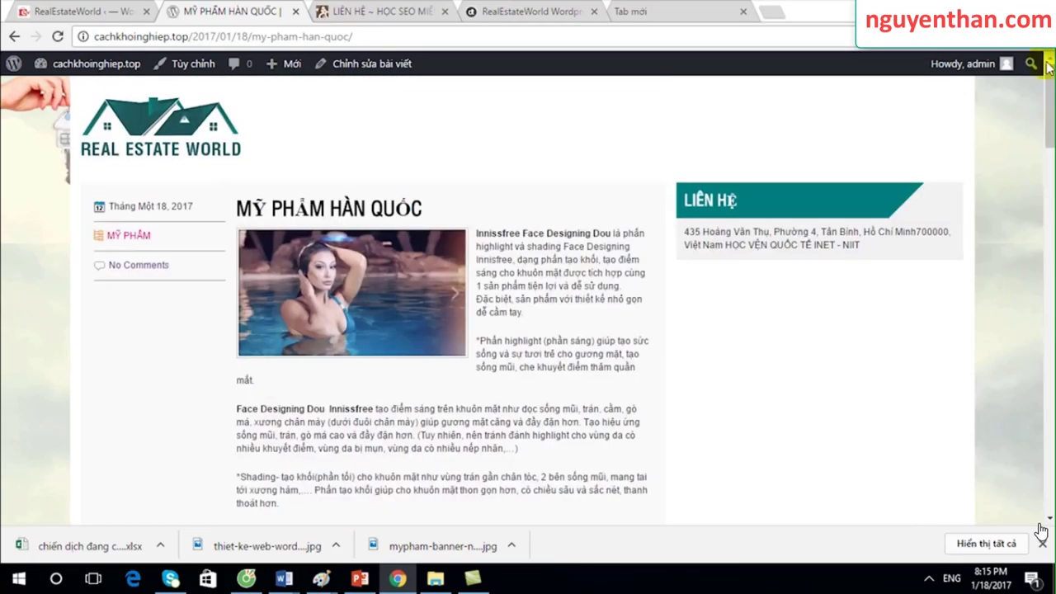
pyautogui.click(14, 36)
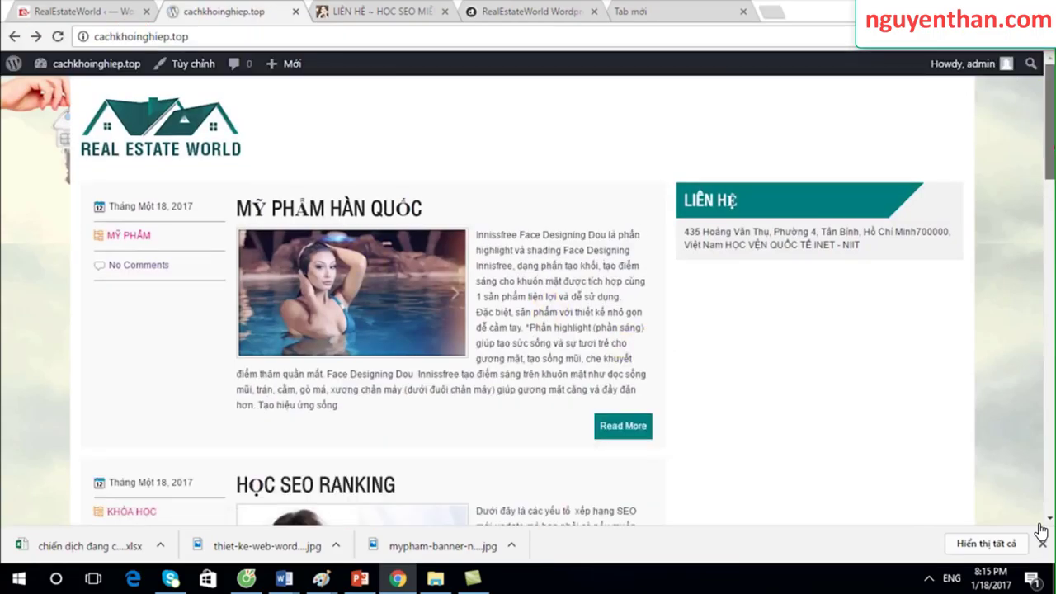
pyautogui.moveTo(1048, 132); pyautogui.dragTo(1043, 206)
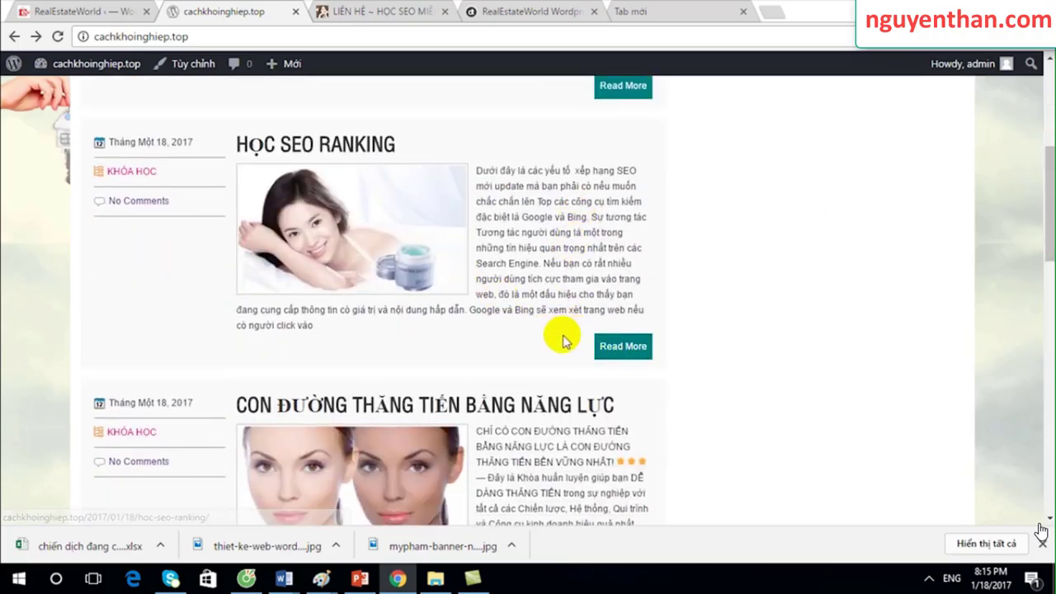
pyautogui.click(330, 148)
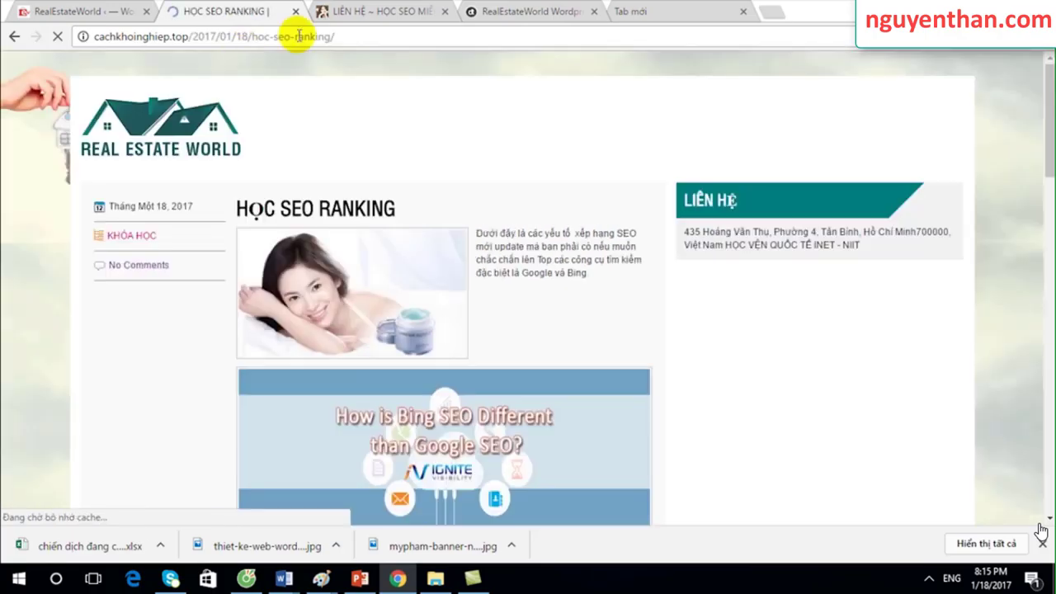
pyautogui.moveTo(330, 37); pyautogui.dragTo(17, 46)
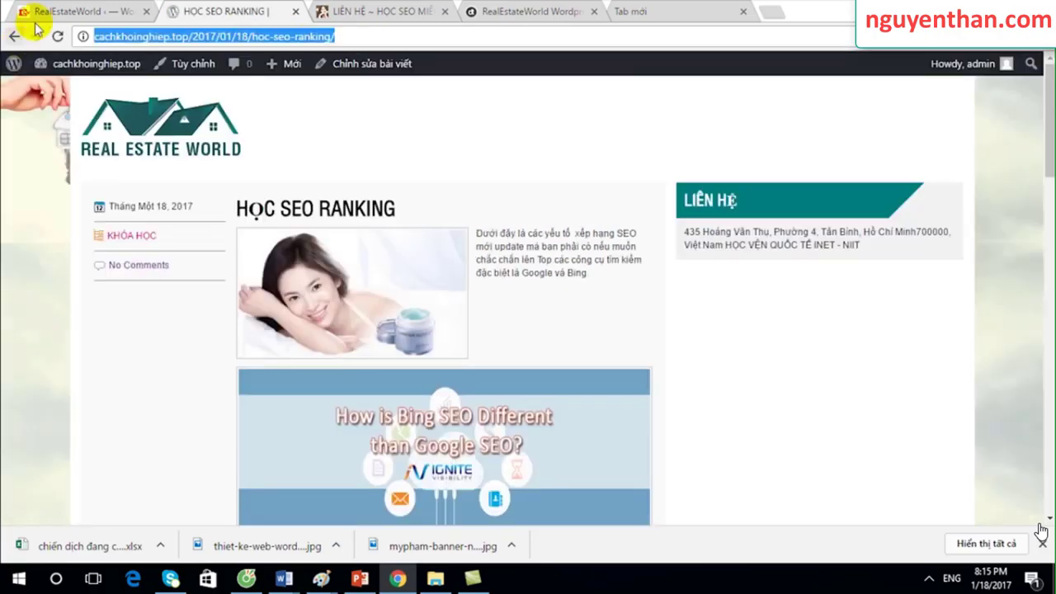
# Replace Slide 1's hothanhpon.com Link URL with the Học SEO Ranking post address
pyautogui.click(59, 15)
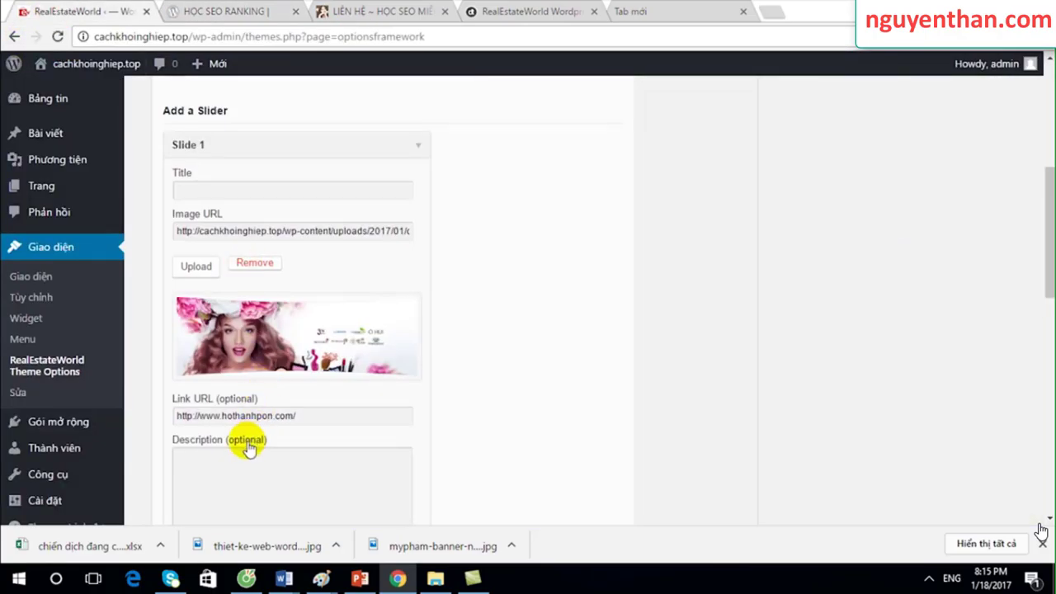
pyautogui.tripleClick(329, 415)
pyautogui.hotkey('ctrl', 'v')
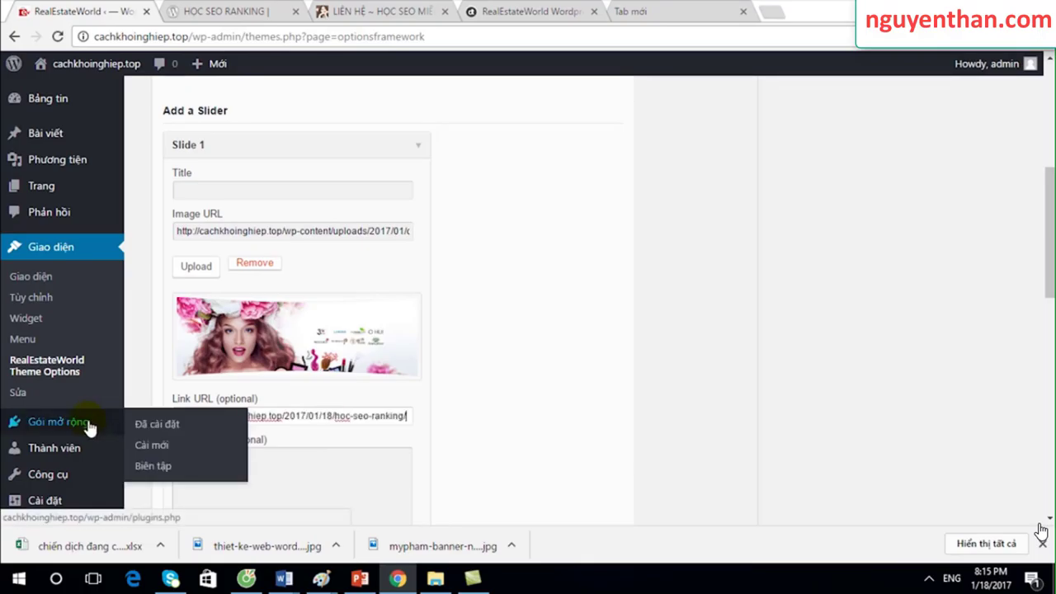
pyautogui.scroll(-3, 1043, 334)
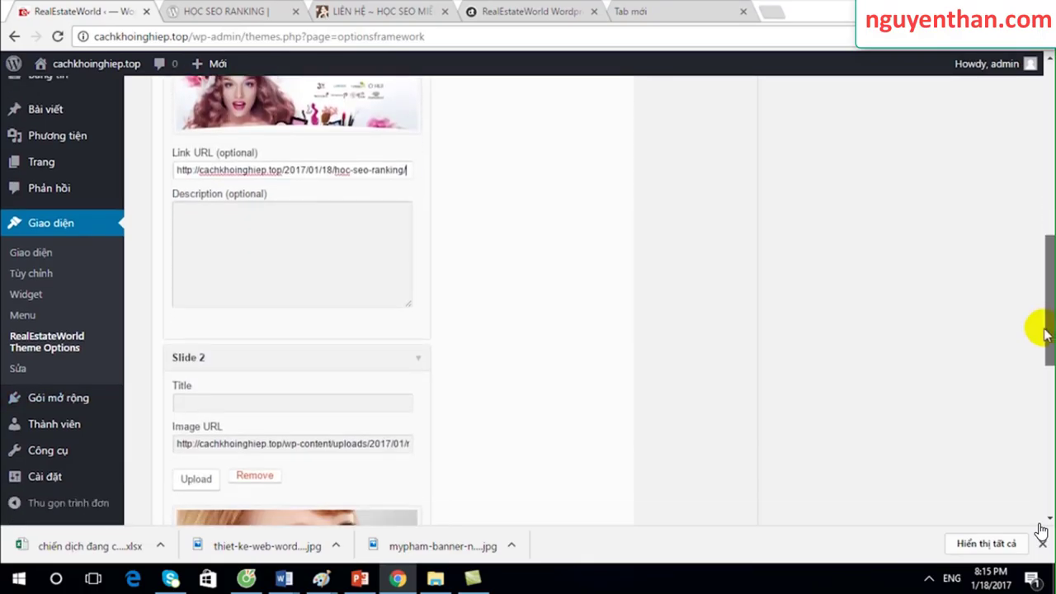
pyautogui.scroll(-1, 1044, 334)
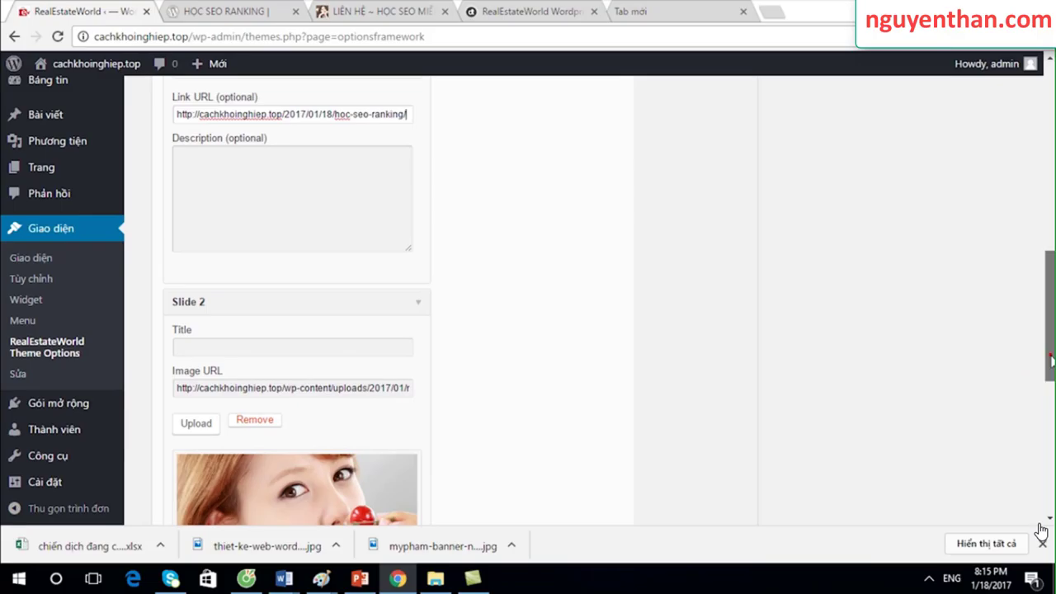
# Check the site and year portion of Slide 1's new link address
pyautogui.moveTo(1048, 350); pyautogui.dragTo(1048, 295)
pyautogui.click(306, 352)
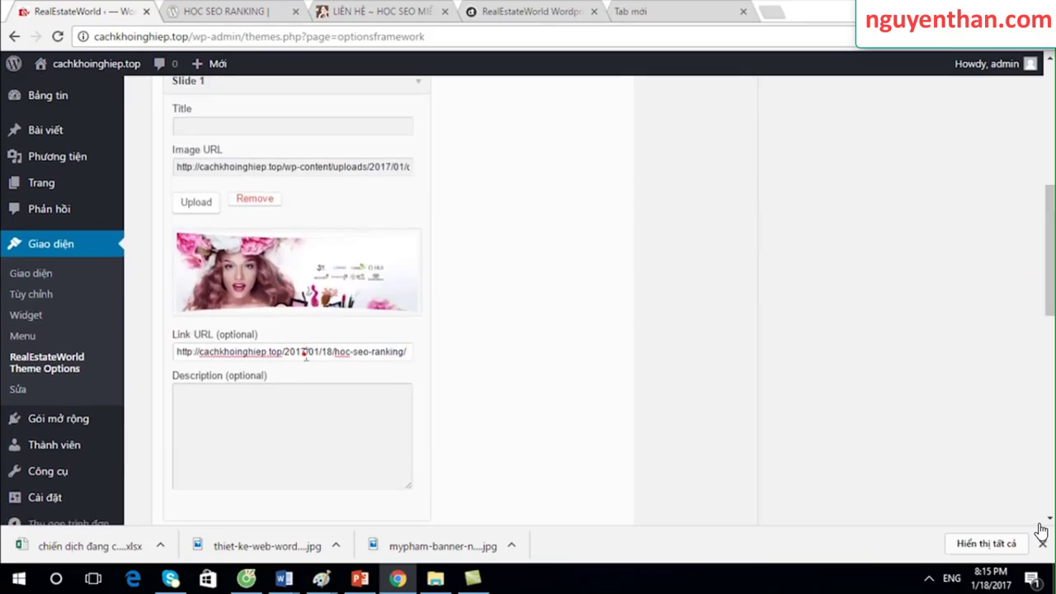
pyautogui.moveTo(199, 341); pyautogui.dragTo(178, 351)
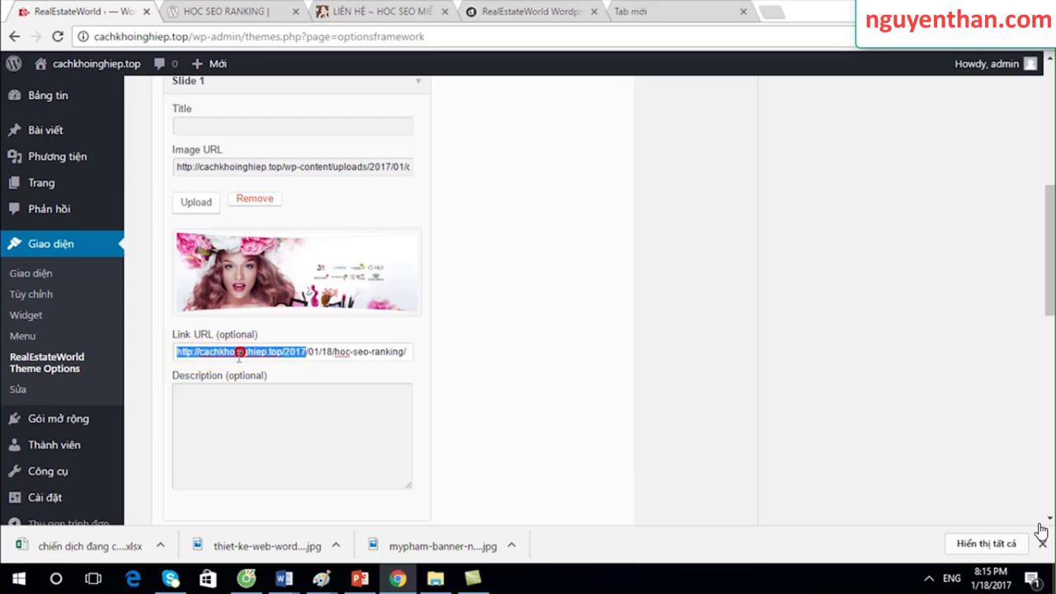
pyautogui.click(338, 353)
pyautogui.moveTo(1051, 286)
pyautogui.mouseDown()
pyautogui.moveTo(1052, 264)
pyautogui.moveTo(1020, 388)
pyautogui.mouseUp()
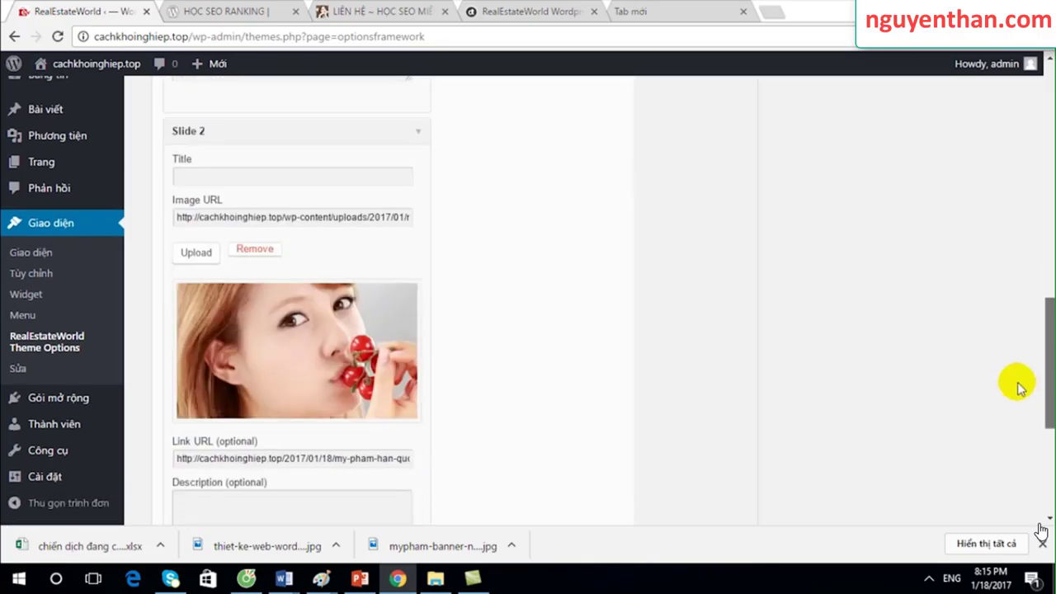